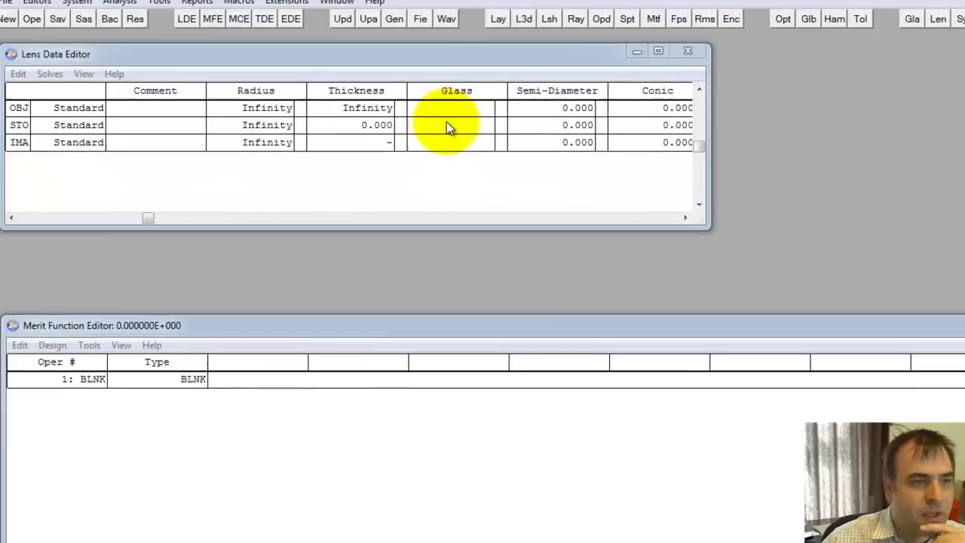
Set the stop surface's glass to H-ZLAF75, adding the CDGM_OR catalog to the lens
{"action": "left_click", "coordinate": [450, 152]}
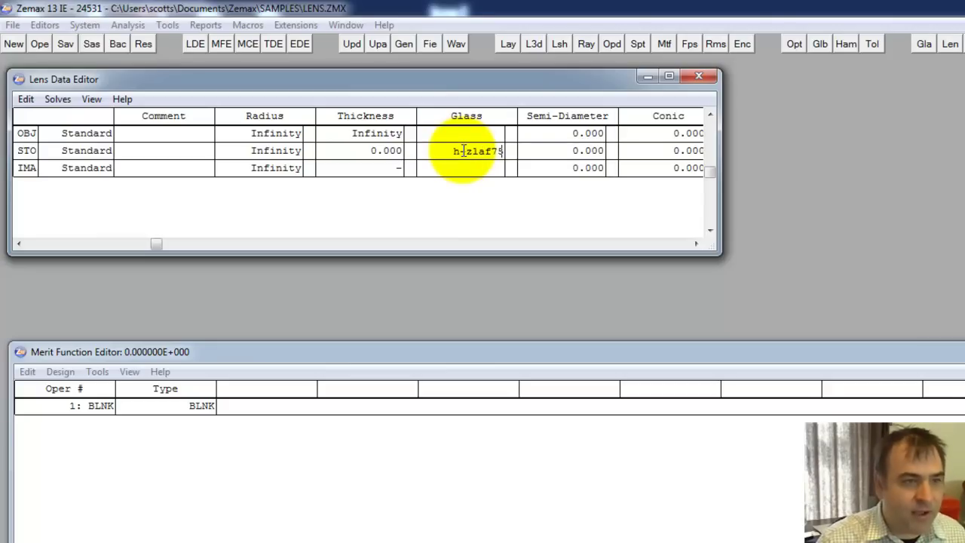
{"action": "key", "text": "Return"}
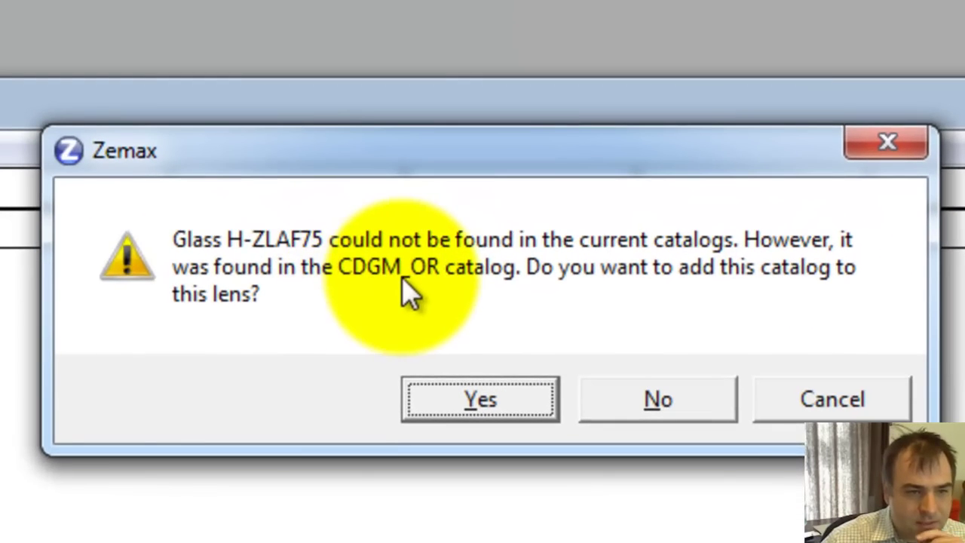
{"action": "left_click", "coordinate": [494, 385]}
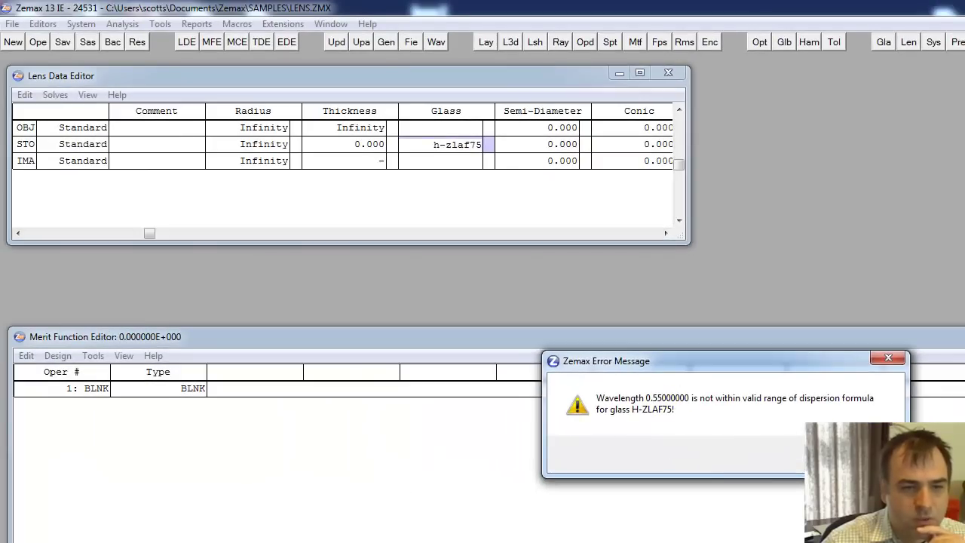
{"action": "key", "text": "Return"}
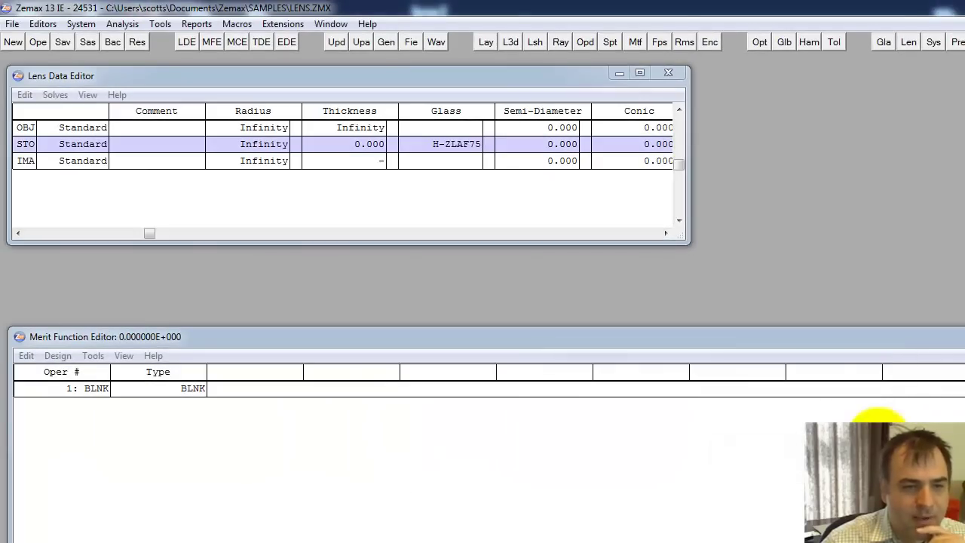
Open the H-ZLAF75 entry in the glass catalog and set A0 to 3.4867179 from the RefractiveIndex.INFO dispersion formula in Chrome
{"action": "left_click", "coordinate": [437, 145]}
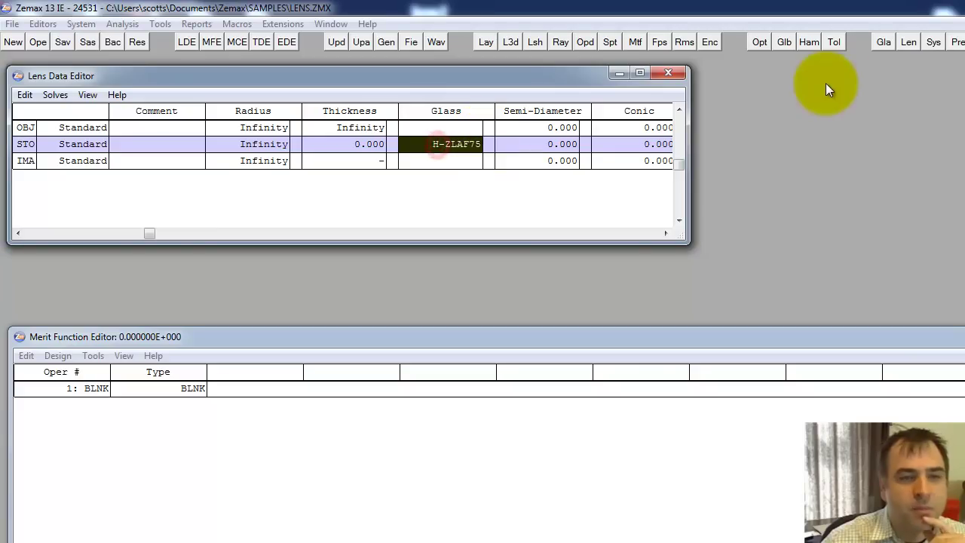
{"action": "left_click", "coordinate": [884, 44]}
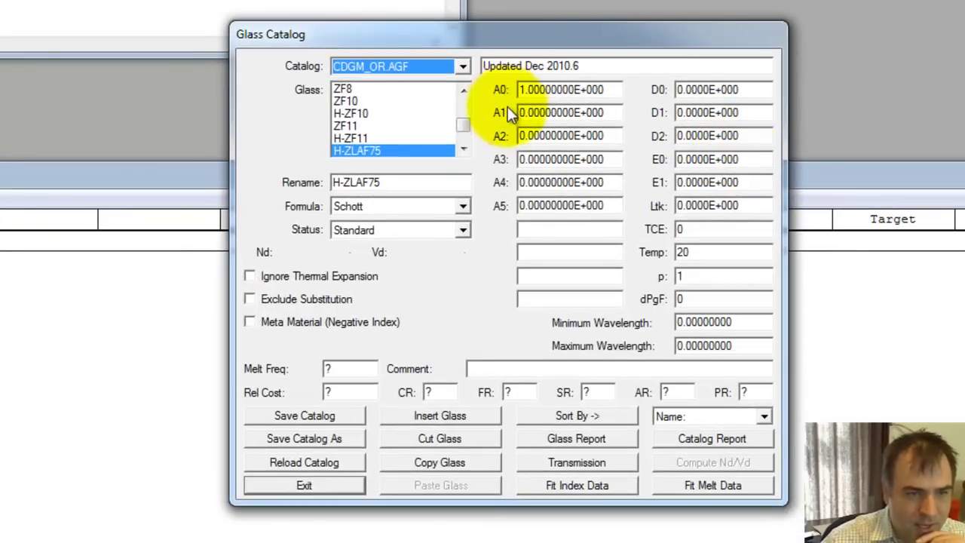
{"action": "key", "text": "alt+Tab"}
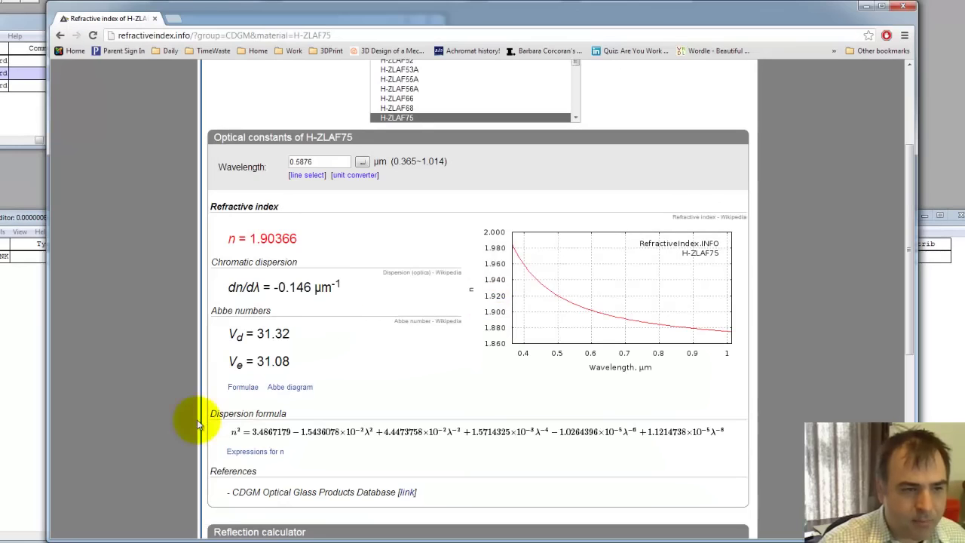
{"action": "double_click", "coordinate": [271, 432]}
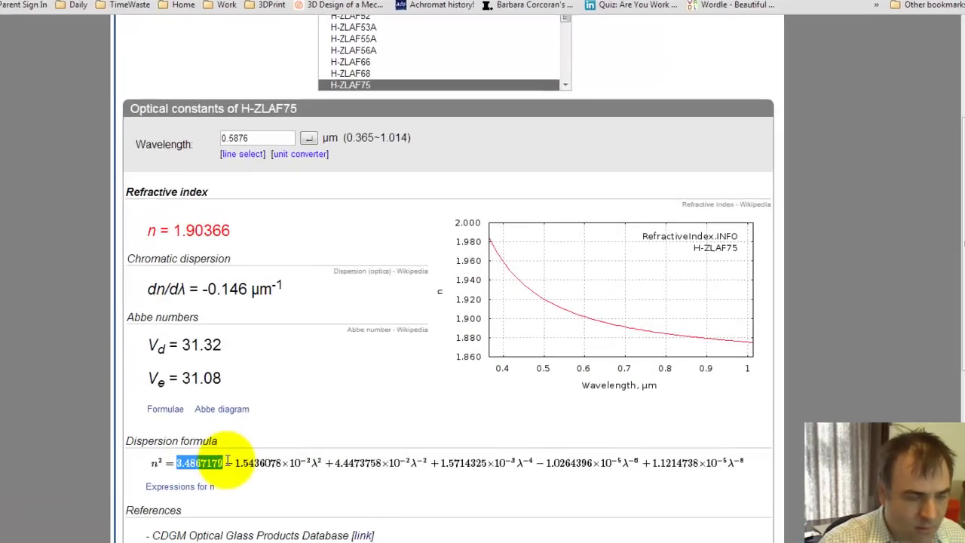
{"action": "key", "text": "alt+Tab"}
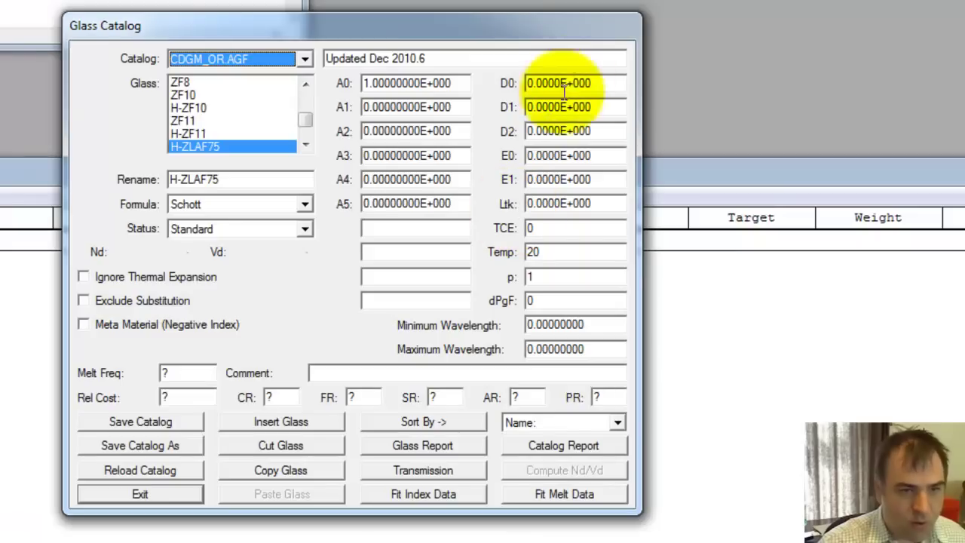
{"action": "double_click", "coordinate": [452, 83]}
{"action": "type", "text": "3.4867179"}
Save the glass catalog with the new A0 coefficient and reload it
{"action": "left_click", "coordinate": [141, 424]}
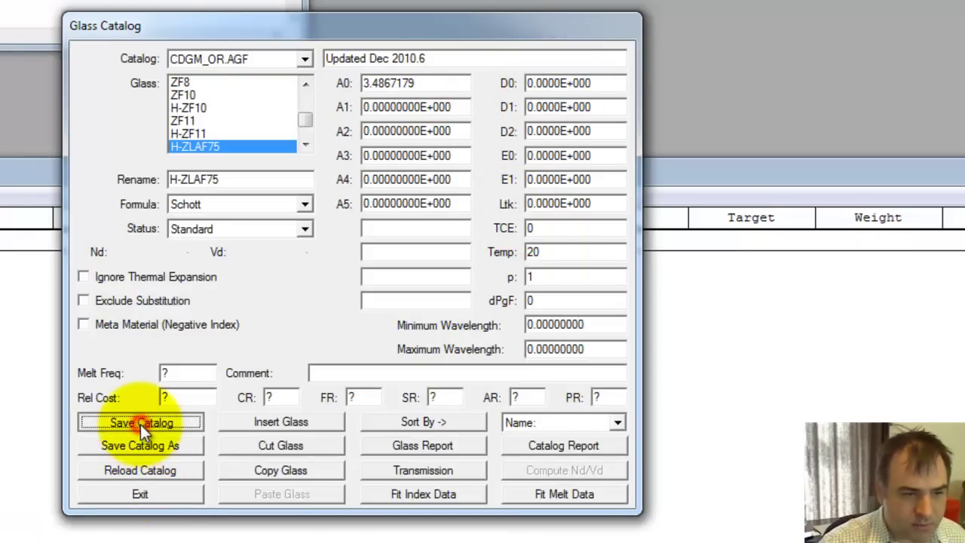
{"action": "left_click", "coordinate": [405, 326]}
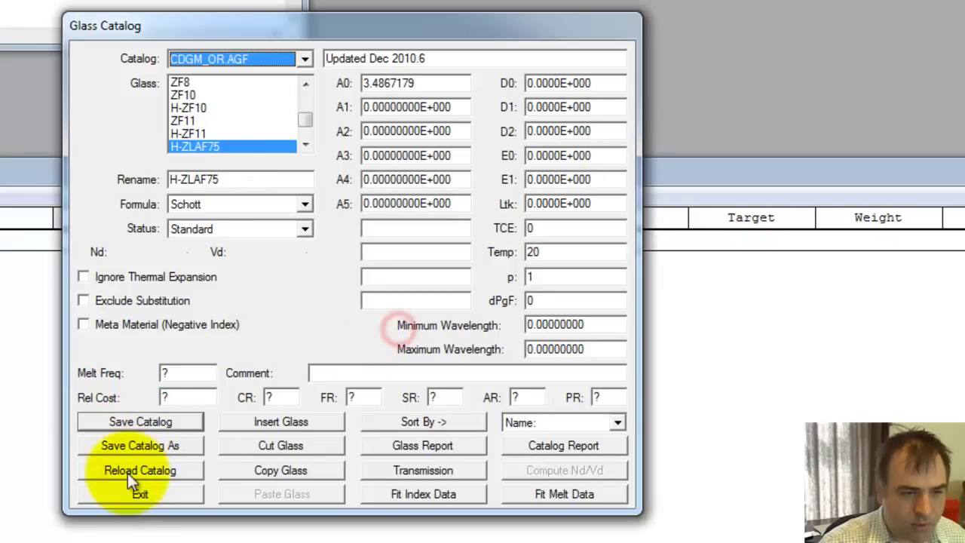
{"action": "left_click", "coordinate": [127, 471]}
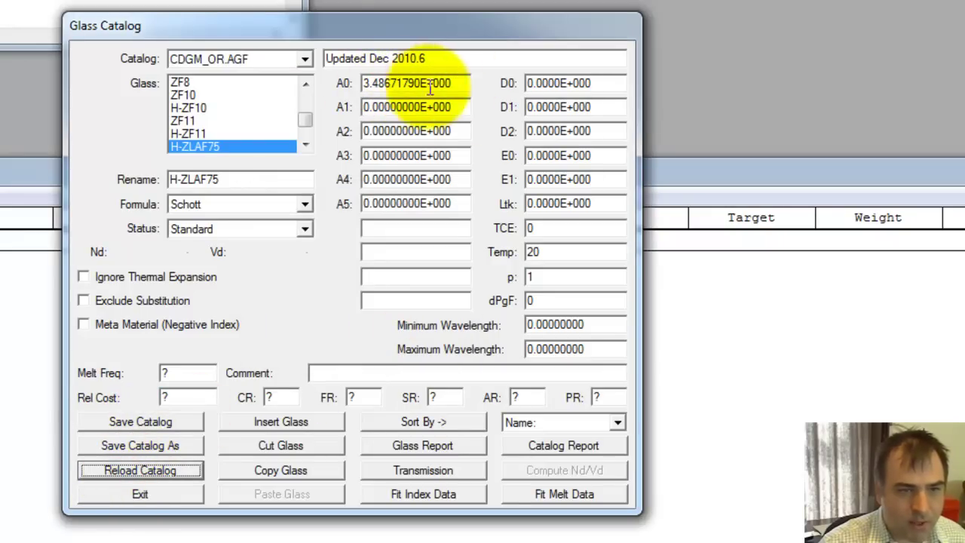
Try to set A1 to −1.5436078e−2 by copying the signed λ² coefficient from the Chrome page and rewriting its power of ten as an exponent
{"action": "key", "text": "alt+Tab"}
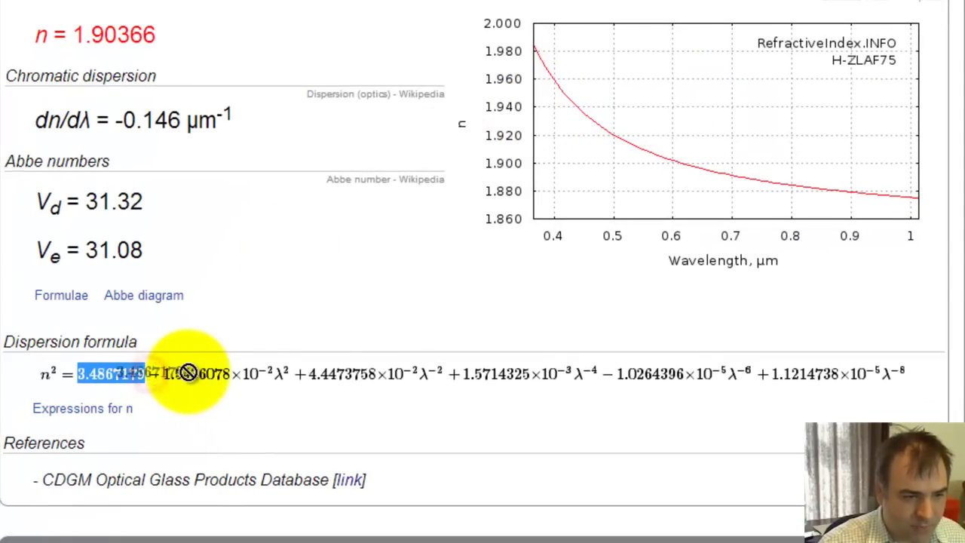
{"action": "left_click", "coordinate": [151, 374]}
{"action": "left_click_drag", "start_coordinate": [151, 373], "coordinate": [276, 373]}
{"action": "key", "text": "ctrl+c"}
{"action": "key", "text": "alt+Tab"}
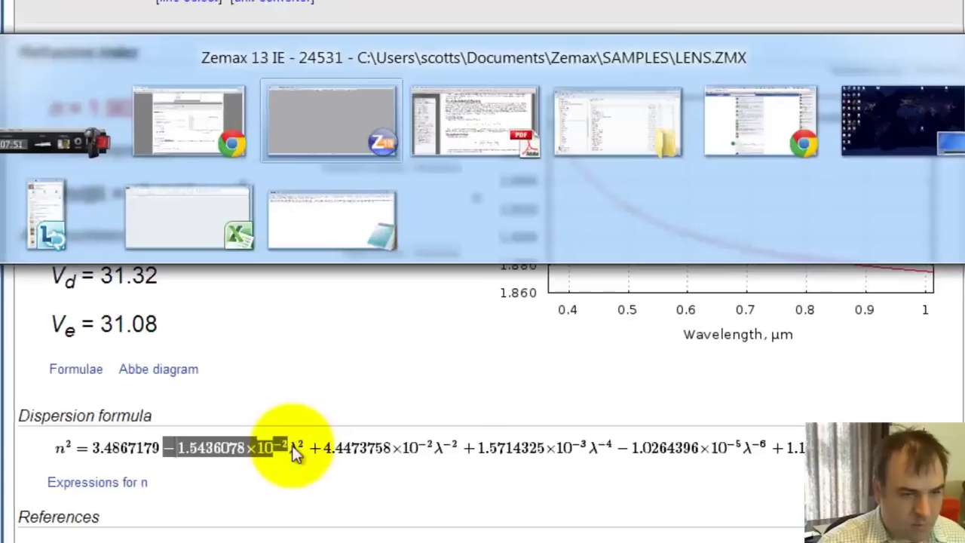
{"action": "double_click", "coordinate": [587, 102]}
{"action": "key", "text": "ctrl+v"}
{"action": "key", "text": "Home"}
{"action": "key", "text": "Right"}
{"action": "key", "text": "Right"}
{"action": "key", "text": "Right"}
{"action": "key", "text": "Right"}
{"action": "key", "text": "Right"}
{"action": "key", "text": "Right"}
{"action": "key", "text": "Right"}
{"action": "key", "text": "Right"}
{"action": "key", "text": "Right"}
{"action": "key", "text": "Right"}
{"action": "key", "text": "Delete"}
{"action": "key", "text": "Delete"}
{"action": "key", "text": "Delete"}
{"action": "type", "text": "e"}
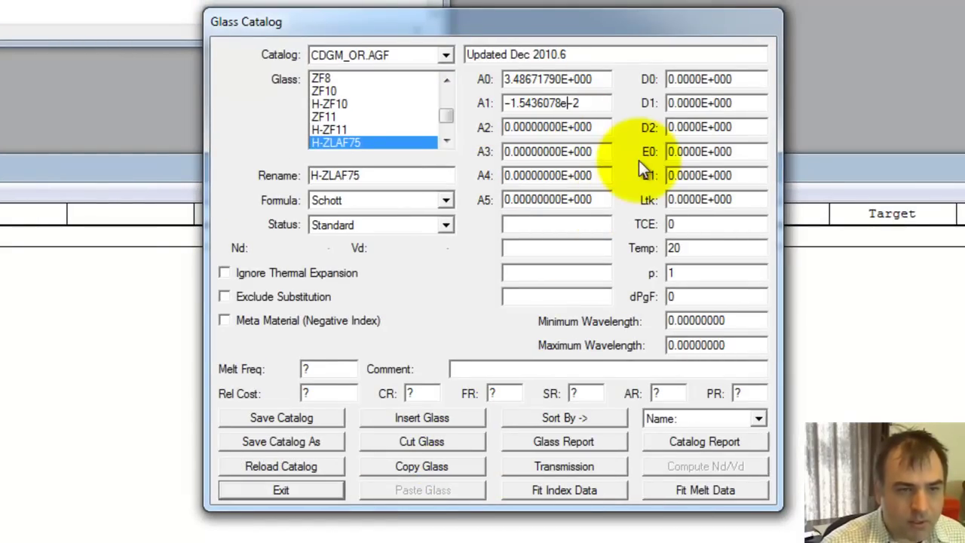
Save the glass catalog and reload it to check the copied A1 coefficient
{"action": "left_click", "coordinate": [312, 417]}
{"action": "left_click", "coordinate": [576, 329]}
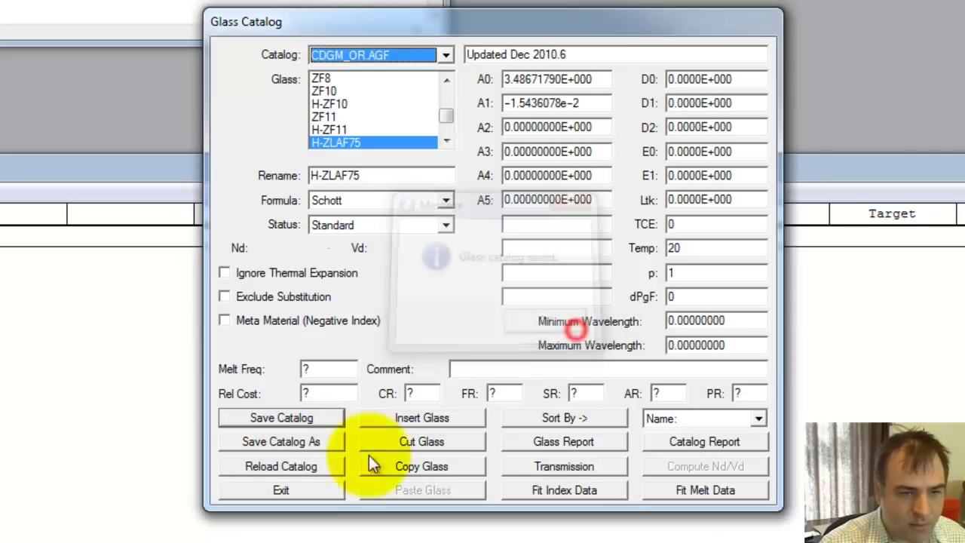
{"action": "left_click", "coordinate": [318, 466]}
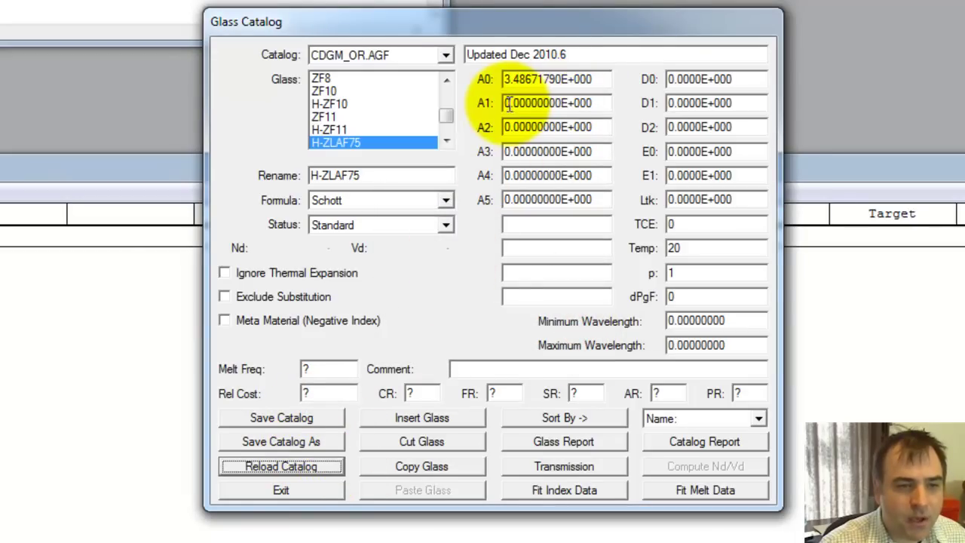
Copy the λ² coefficient from Chrome without its sign and enter A1 as -1.5436078E−2 for H-ZLAF75
{"action": "key", "text": "alt+Tab"}
{"action": "key", "text": "alt+Tab"}
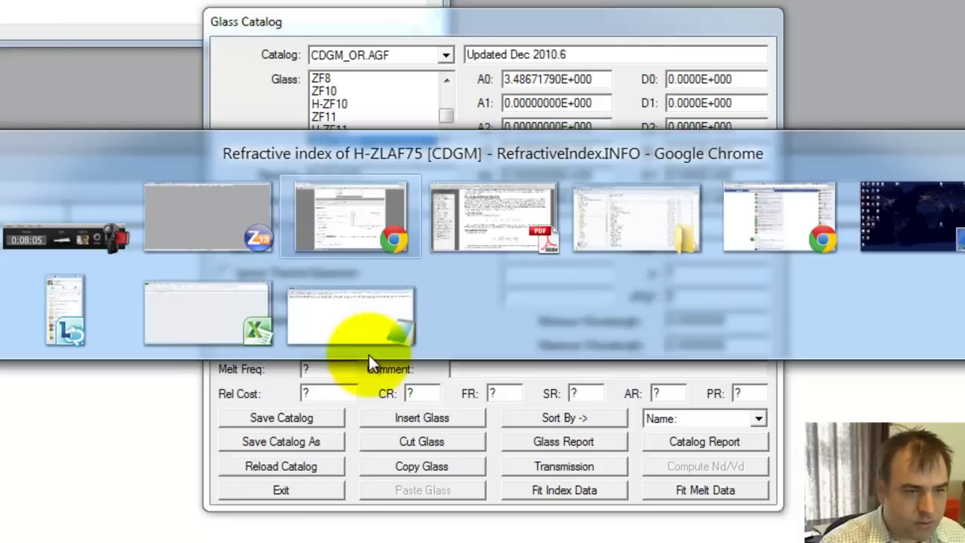
{"action": "scroll", "coordinate": [189, 452], "scroll_direction": "down", "scroll_amount": 1}
{"action": "left_click", "coordinate": [202, 503]}
{"action": "left_click_drag", "start_coordinate": [198, 504], "coordinate": [305, 500]}
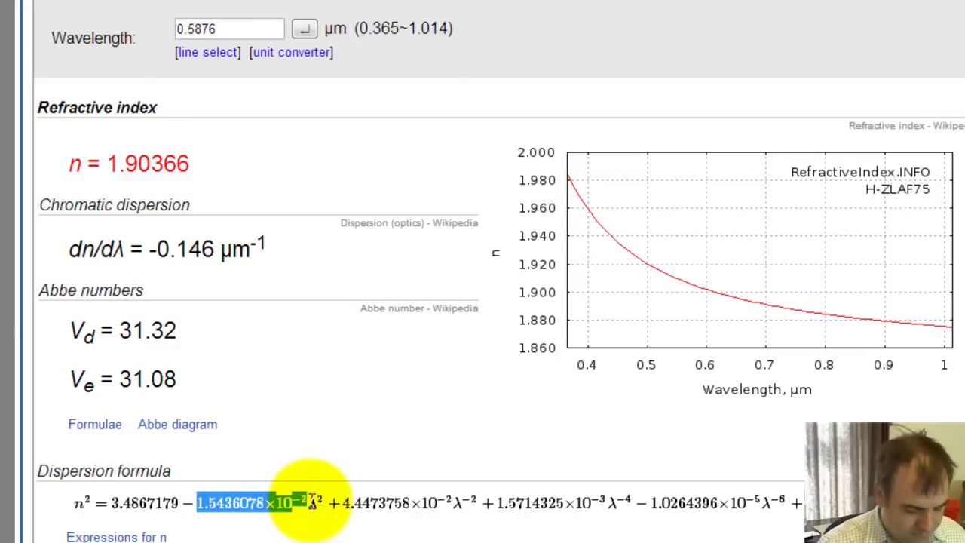
{"action": "key", "text": "alt+Tab"}
{"action": "double_click", "coordinate": [603, 63]}
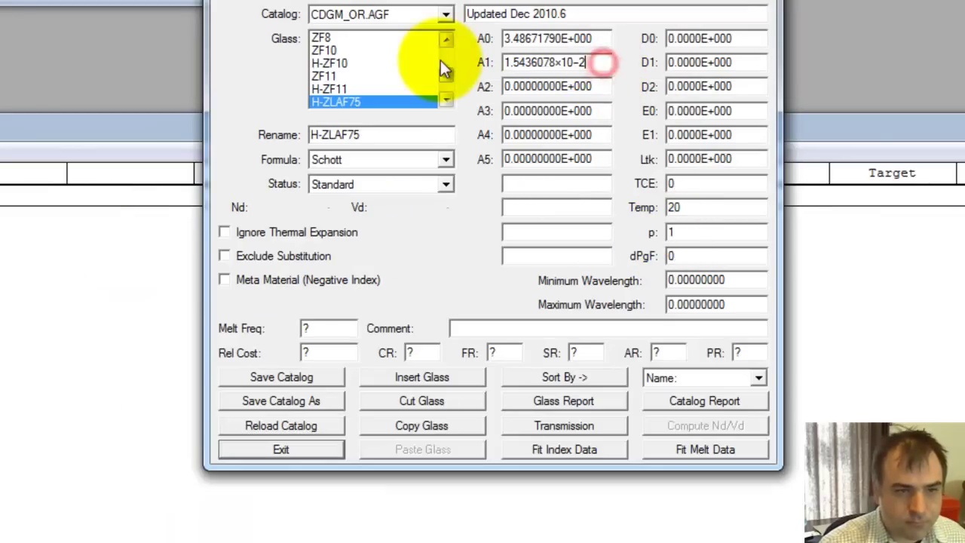
{"action": "key", "text": "ctrl+v"}
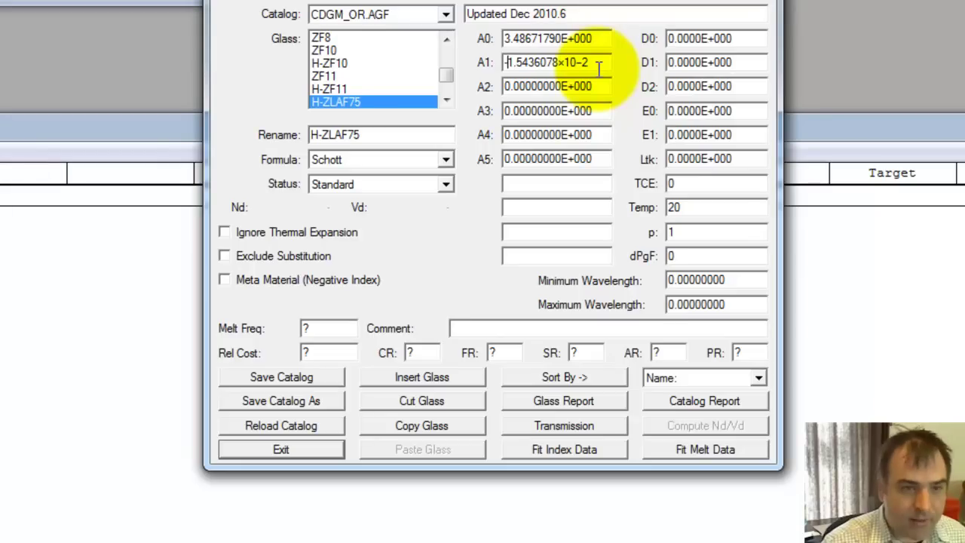
{"action": "left_click_drag", "start_coordinate": [558, 62], "coordinate": [571, 63]}
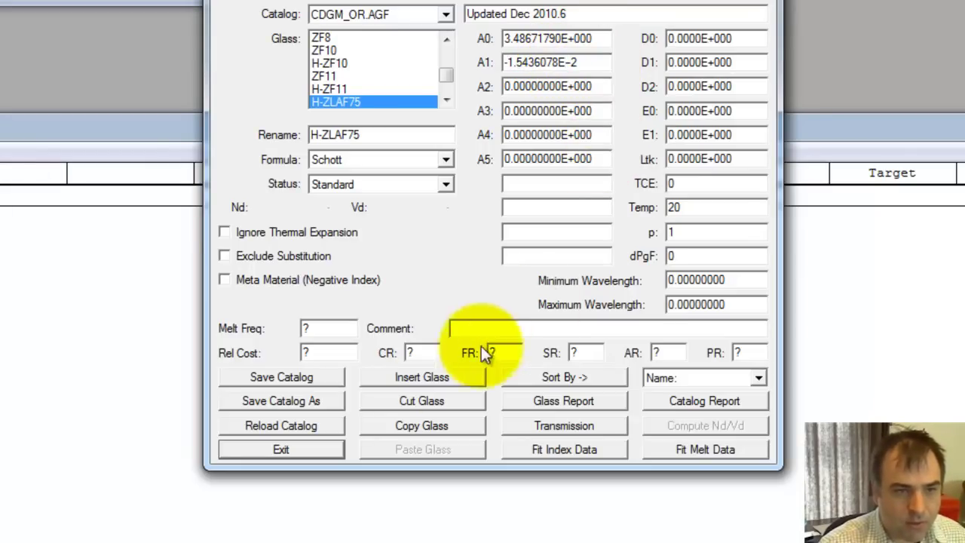
Save the glass catalog with the re-entered A1 coefficient and reload it
{"action": "left_click", "coordinate": [302, 381]}
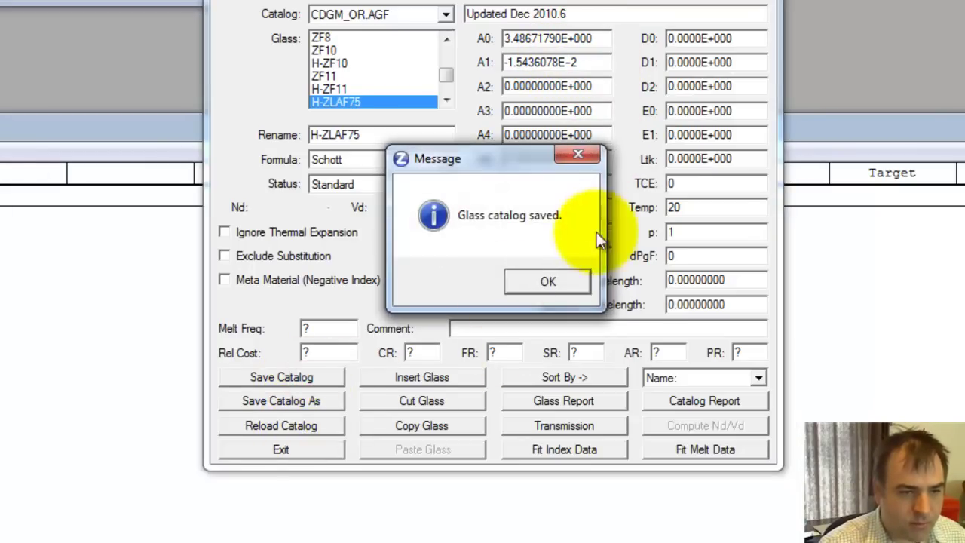
{"action": "left_click", "coordinate": [547, 280]}
{"action": "left_click", "coordinate": [255, 425]}
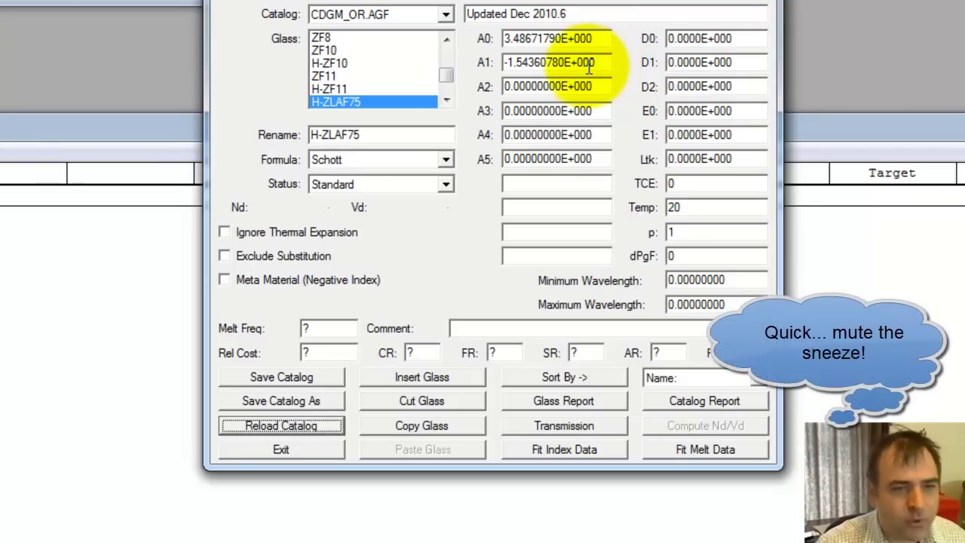
Replace the exponent of coefficient A1 so that it reads -1.54360780E-2
{"action": "left_click", "coordinate": [562, 65]}
{"action": "left_click_drag", "start_coordinate": [572, 65], "coordinate": [609, 61]}
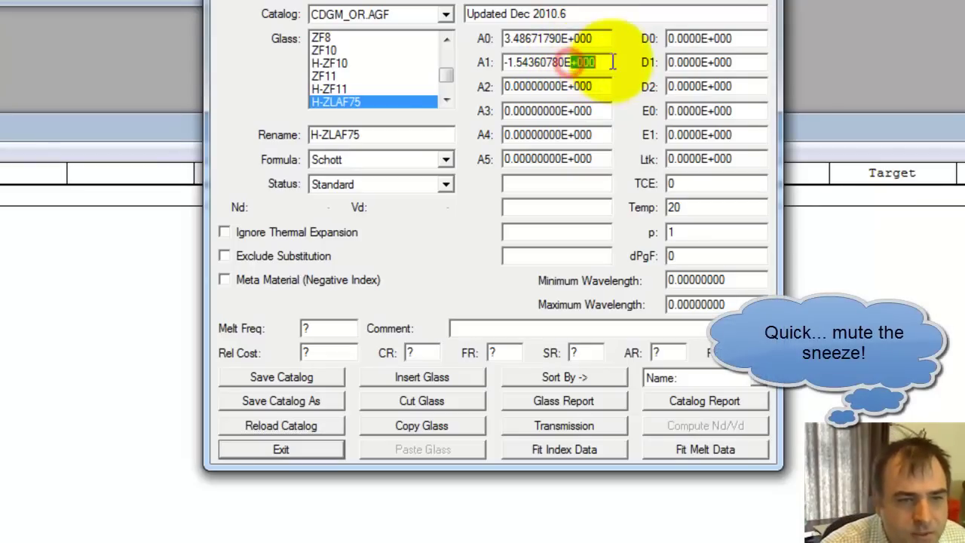
{"action": "key", "text": "BackSpace"}
{"action": "type", "text": "-2"}
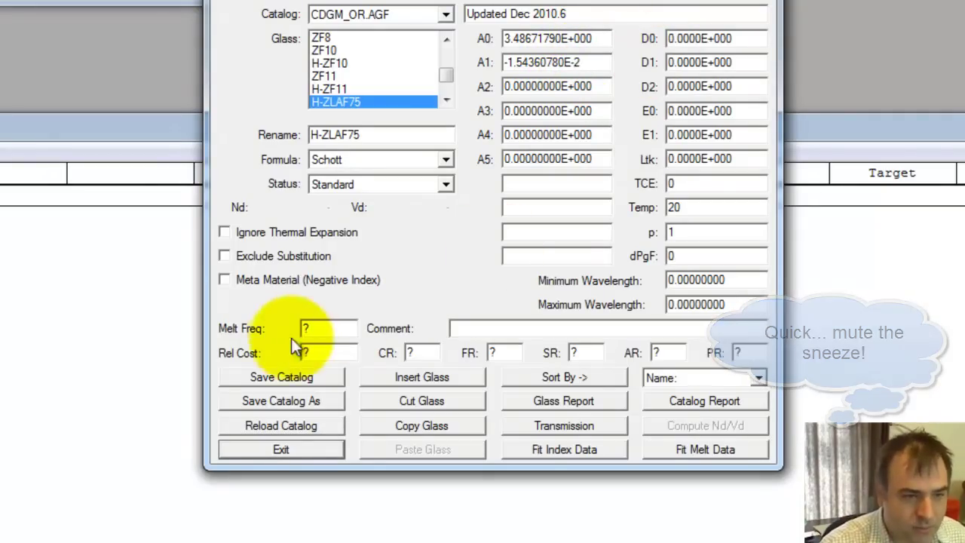
Save the glass catalog with the corrected A1 exponent and reload it
{"action": "left_click", "coordinate": [268, 377]}
{"action": "left_click", "coordinate": [553, 281]}
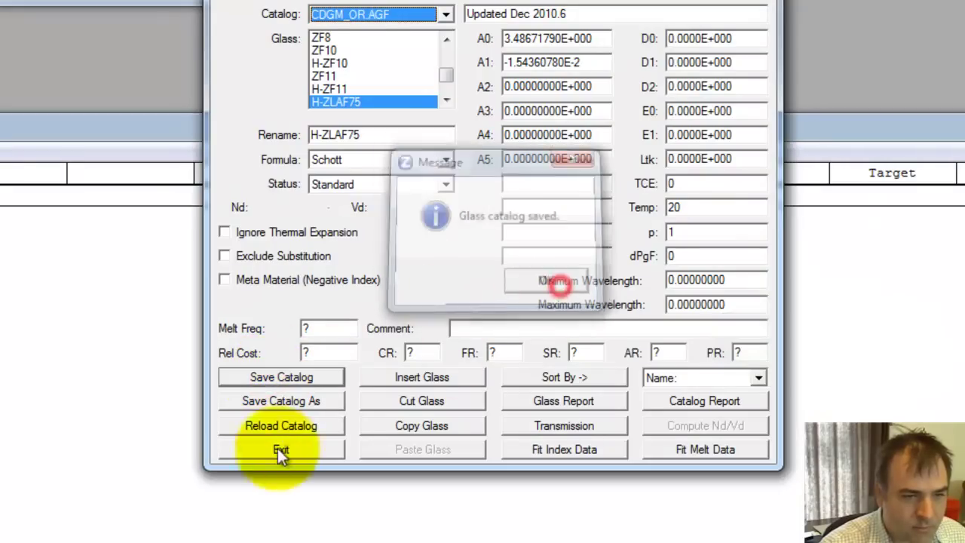
{"action": "left_click", "coordinate": [278, 422]}
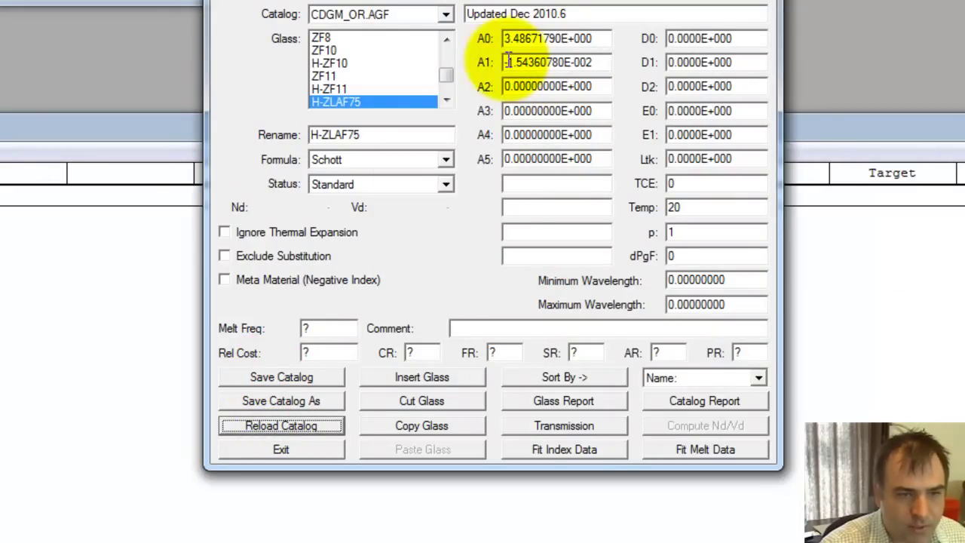
Copy the λ⁻² coefficient from the dispersion formula in Chrome and set A2 to 4.4473758E-2
{"action": "key", "text": "alt+Tab"}
{"action": "key", "text": "alt+Tab"}
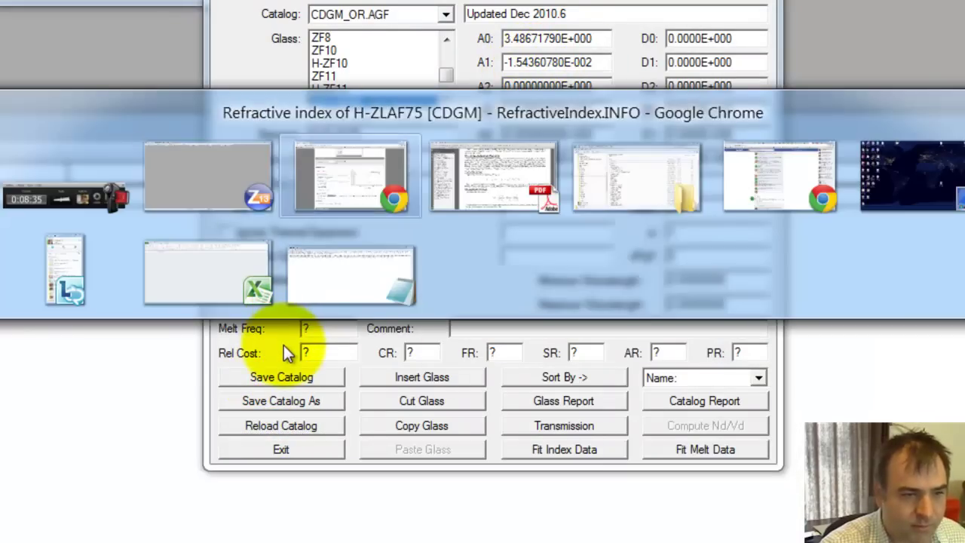
{"action": "left_click_drag", "start_coordinate": [347, 509], "coordinate": [410, 501]}
{"action": "key", "text": "ctrl+c"}
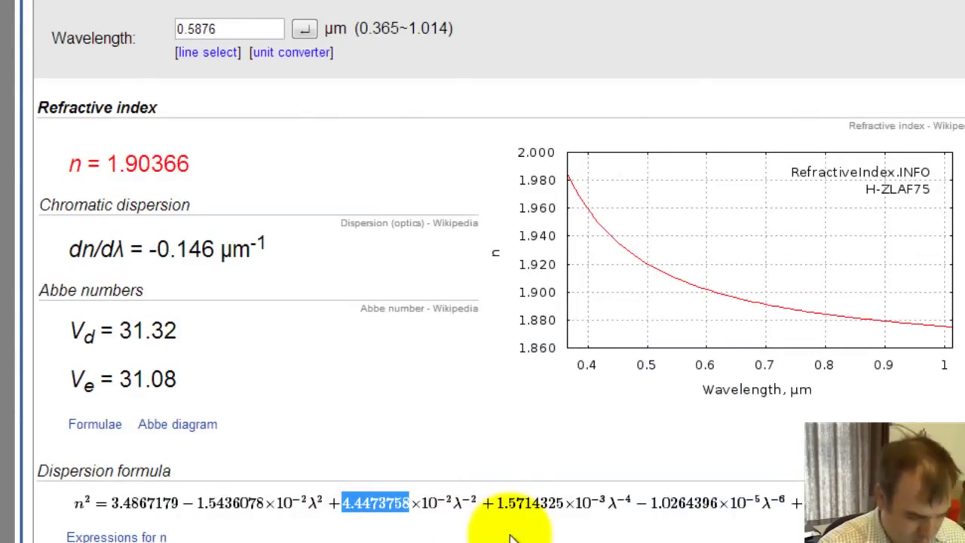
{"action": "key", "text": "alt+Tab"}
{"action": "left_click_drag", "start_coordinate": [565, 88], "coordinate": [592, 89]}
{"action": "key", "text": "ctrl+v"}
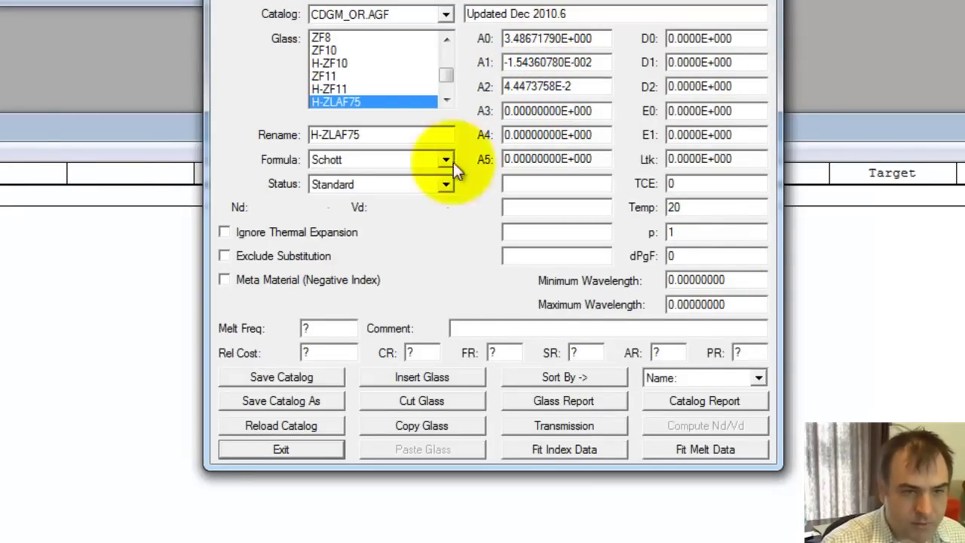
Copy the λ⁻⁴ coefficient from the dispersion formula in Chrome and set A3 to 1.5714325E-4
{"action": "key", "text": "alt+Tab"}
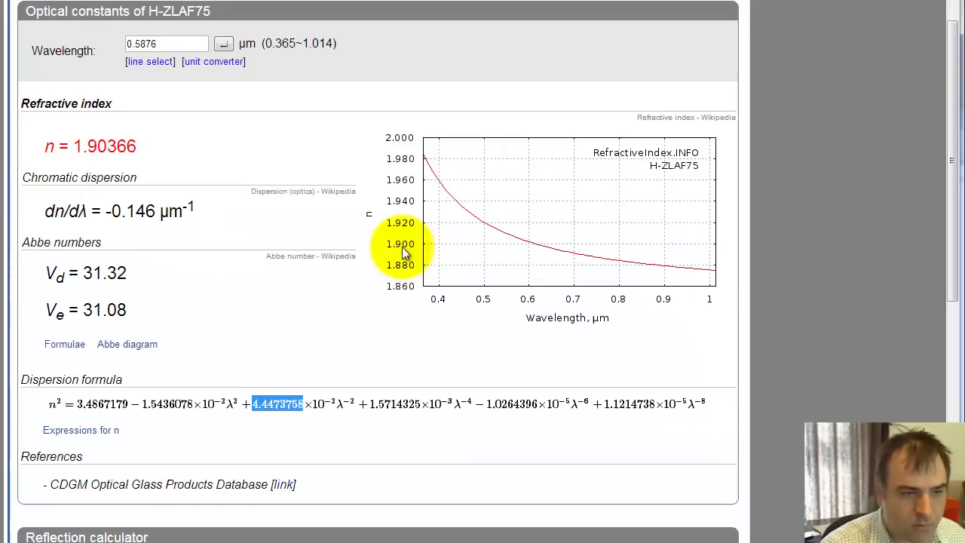
{"action": "left_click_drag", "start_coordinate": [369, 404], "coordinate": [422, 403]}
{"action": "key", "text": "ctrl+c"}
{"action": "key", "text": "alt+Tab"}
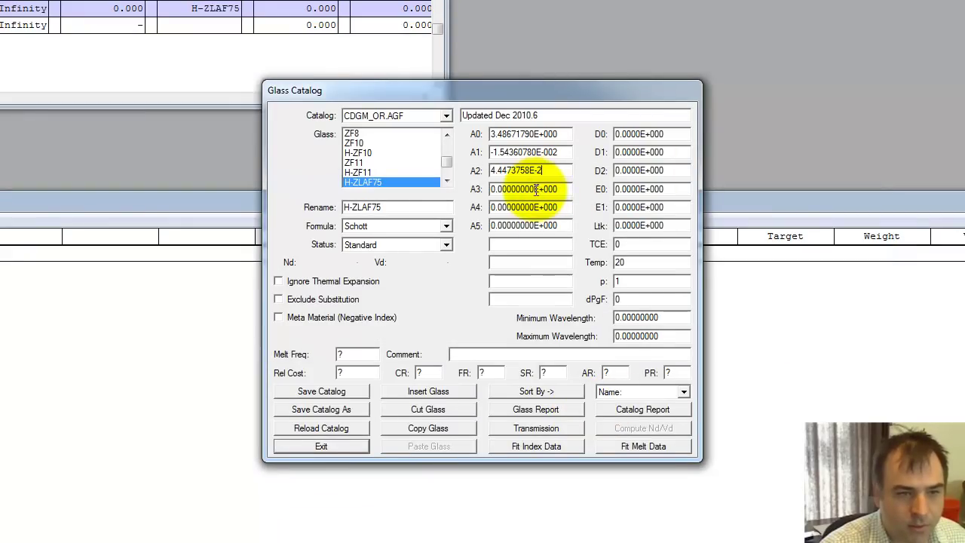
{"action": "left_click", "coordinate": [534, 189]}
{"action": "key", "text": "shift+Home"}
{"action": "key", "text": "ctrl+v"}
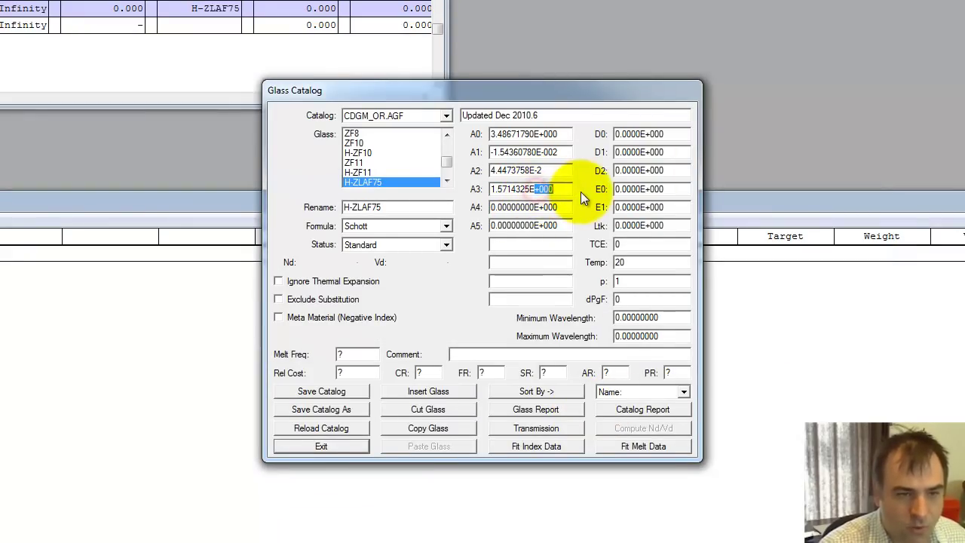
{"action": "key", "text": "alt+Tab"}
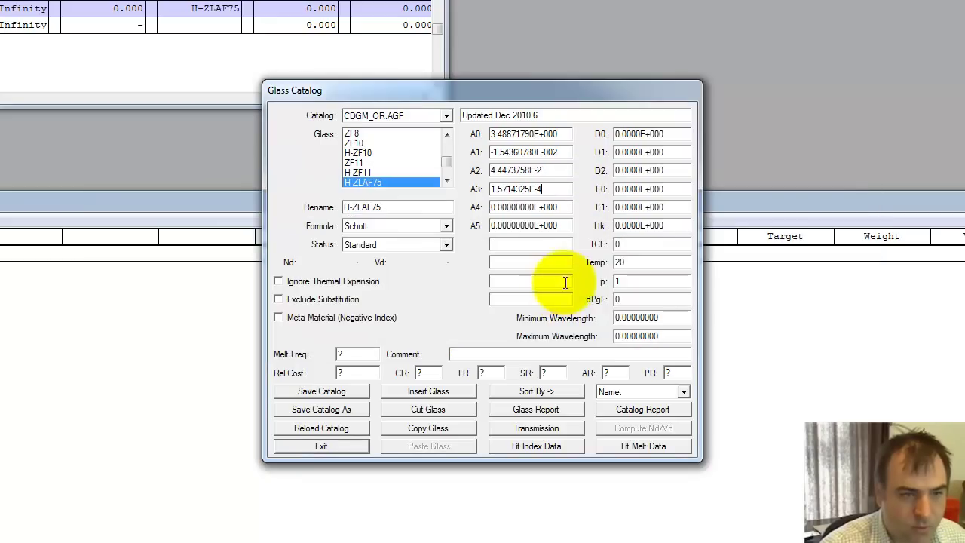
Check the λ⁻⁴ coefficient's exponent in the dispersion formula in Chrome and correct A3 to 1.5714325E-3 in Zemax
{"action": "key", "text": "alt+Tab"}
{"action": "key", "text": "alt+Tab"}
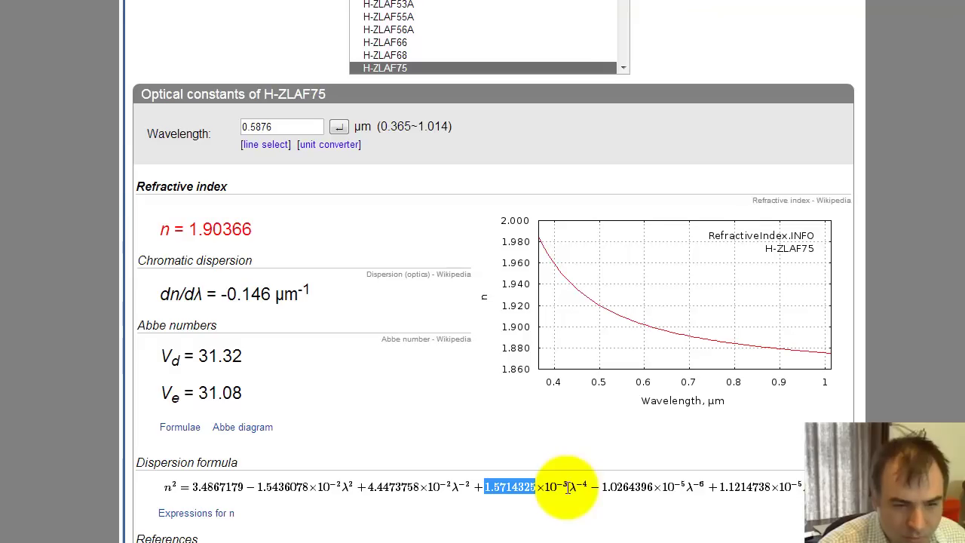
{"action": "key", "text": "alt+Tab"}
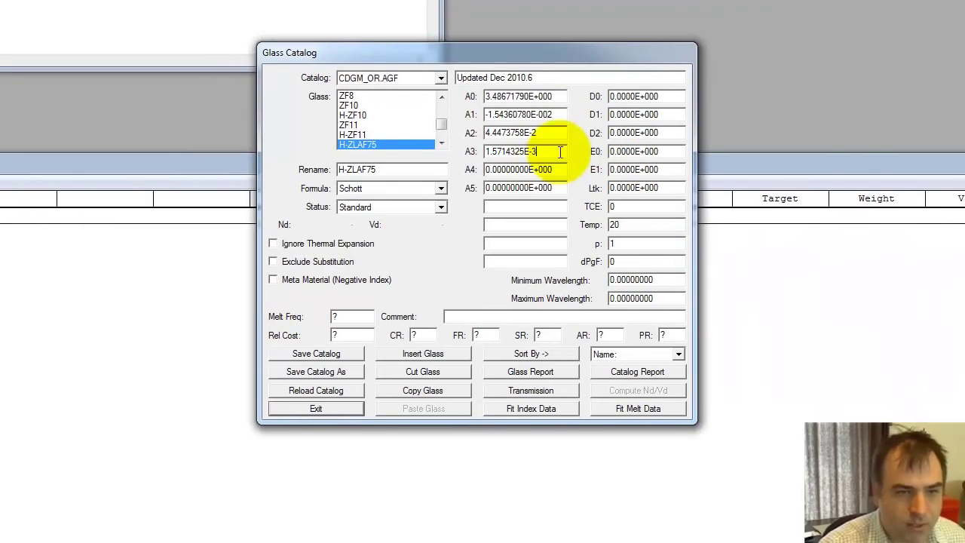
Copy the λ⁻⁶ coefficient from the dispersion formula in Chrome and set A4 to -1.0264396E-5 in the Zemax glass catalog
{"action": "key", "text": "alt+Tab"}
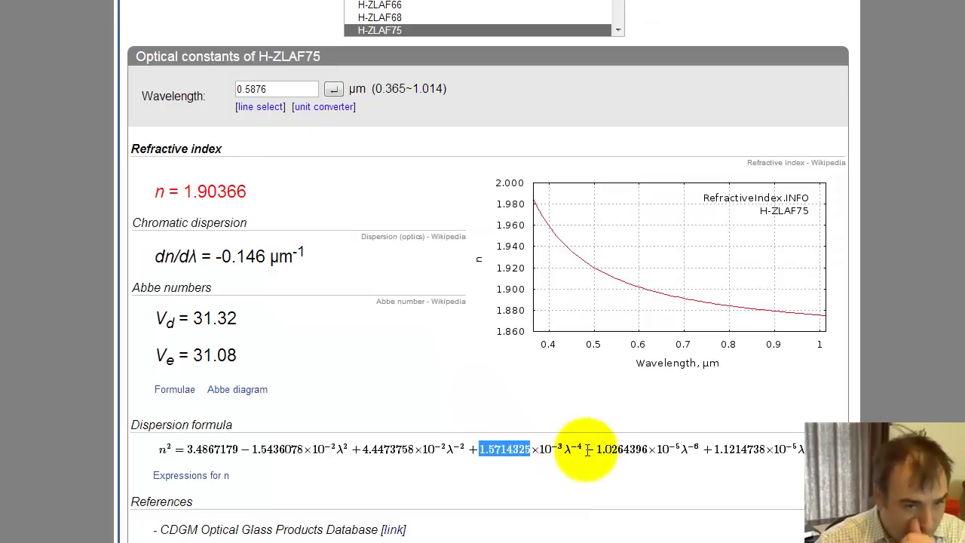
{"action": "left_click_drag", "start_coordinate": [597, 449], "coordinate": [661, 447]}
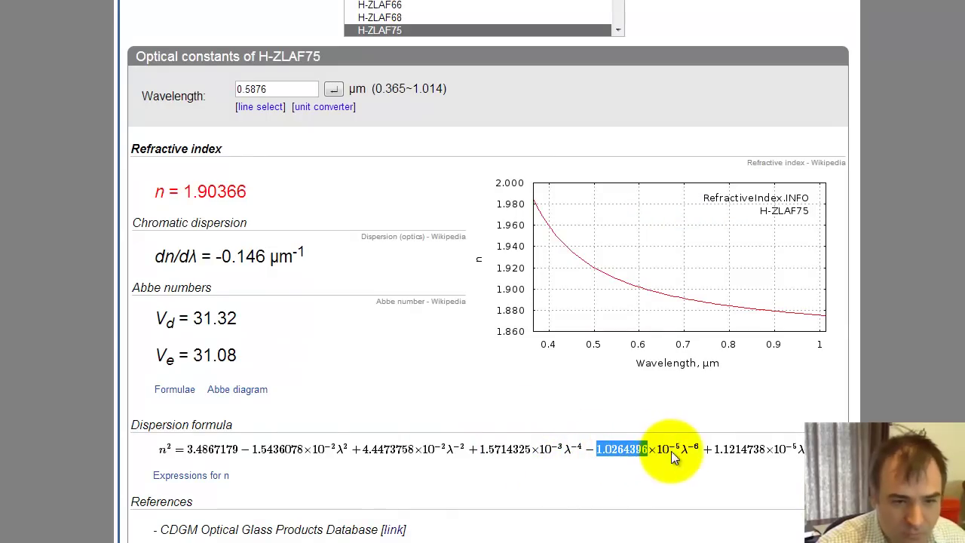
{"action": "key", "text": "alt+Tab"}
{"action": "key", "text": "alt+Tab"}
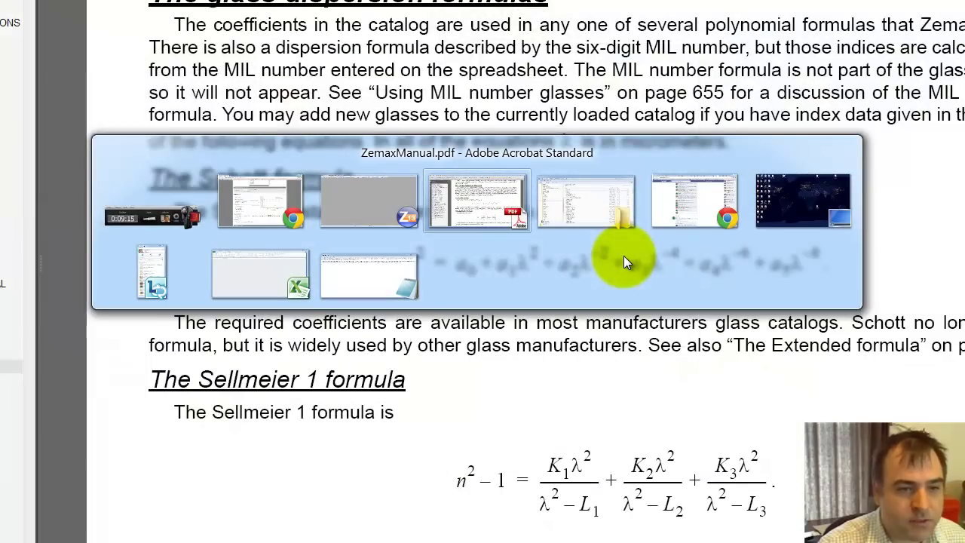
{"action": "key", "text": "alt+shift+Tab"}
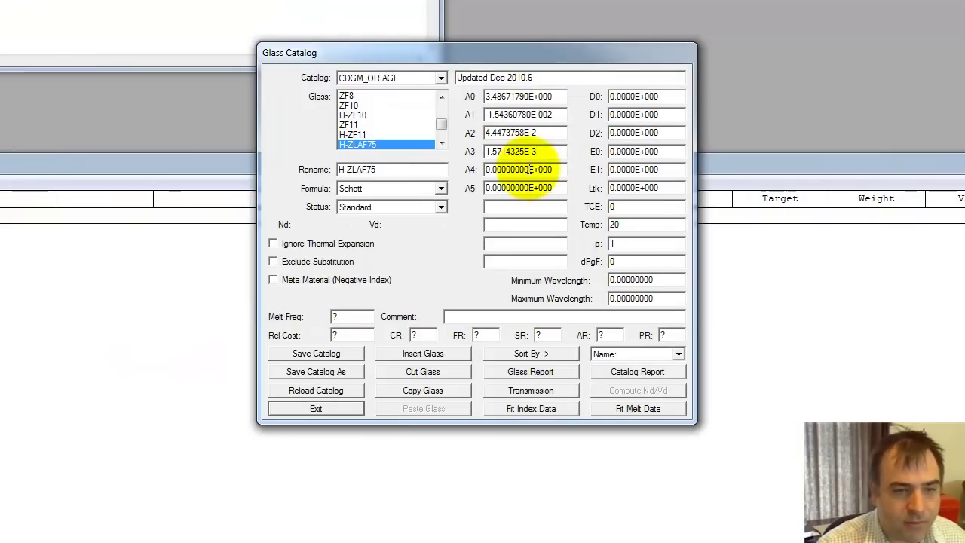
{"action": "left_click_drag", "start_coordinate": [528, 169], "coordinate": [431, 170]}
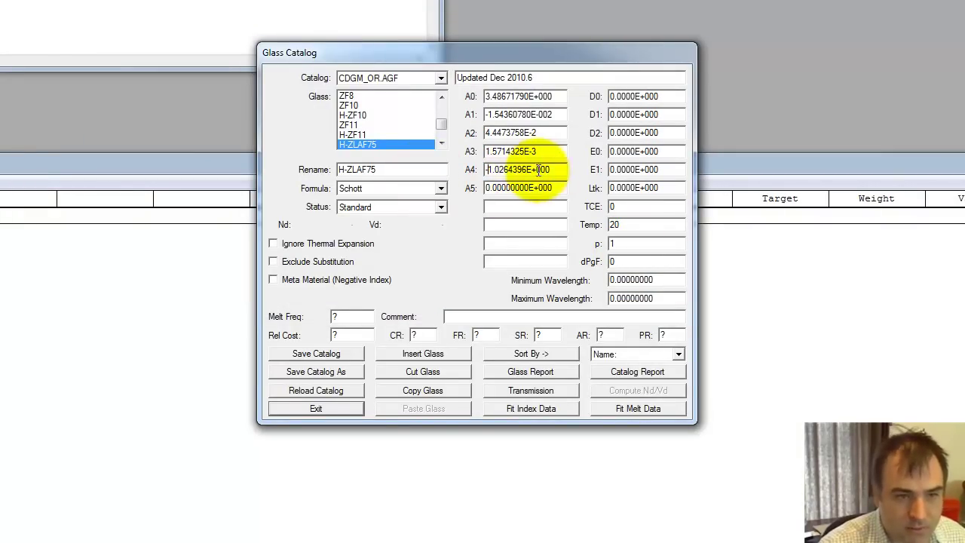
{"action": "left_click_drag", "start_coordinate": [531, 169], "coordinate": [572, 169]}
{"action": "type", "text": "-5"}
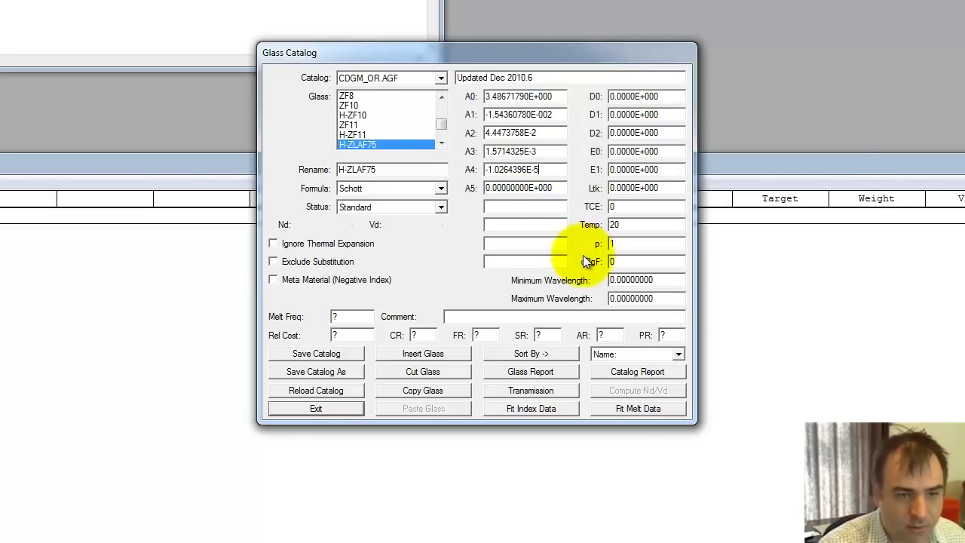
Copy the λ⁻⁸ coefficient from the dispersion formula in Chrome and set A5 to 1.1214738E-5 in the Zemax glass catalog
{"action": "key", "text": "alt+Tab"}
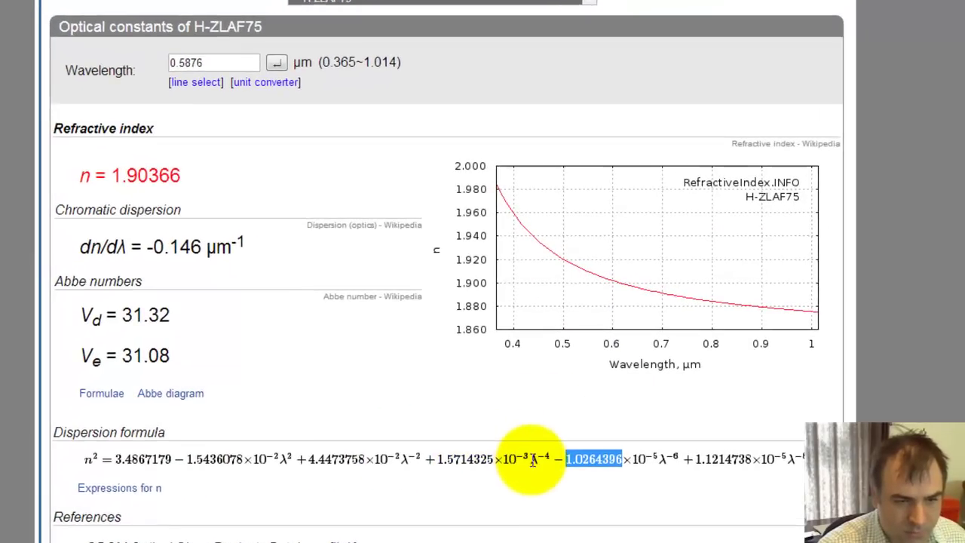
{"action": "left_click_drag", "start_coordinate": [686, 464], "coordinate": [748, 464]}
{"action": "key", "text": "ctrl+c"}
{"action": "key", "text": "alt+Tab"}
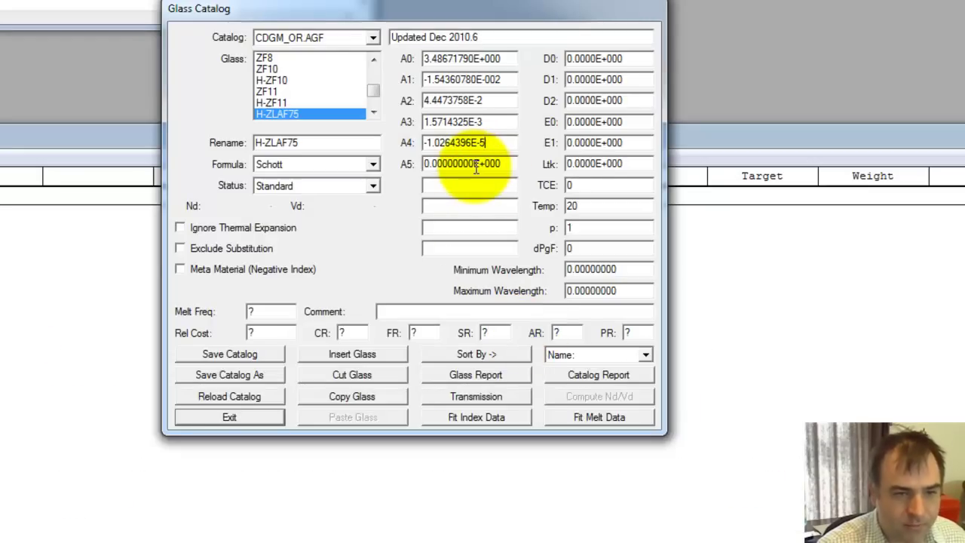
{"action": "double_click", "coordinate": [470, 164]}
{"action": "key", "text": "ctrl+v"}
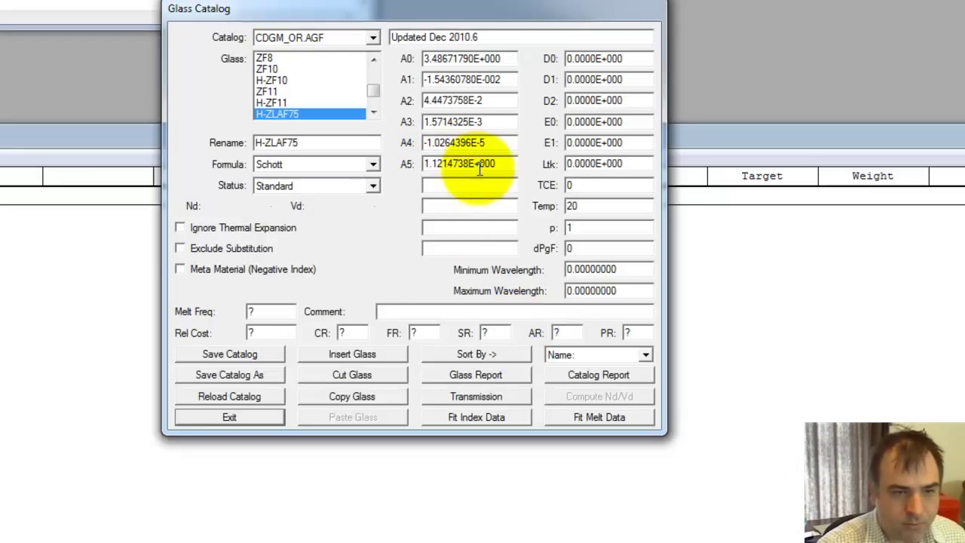
{"action": "left_click_drag", "start_coordinate": [474, 165], "coordinate": [498, 166]}
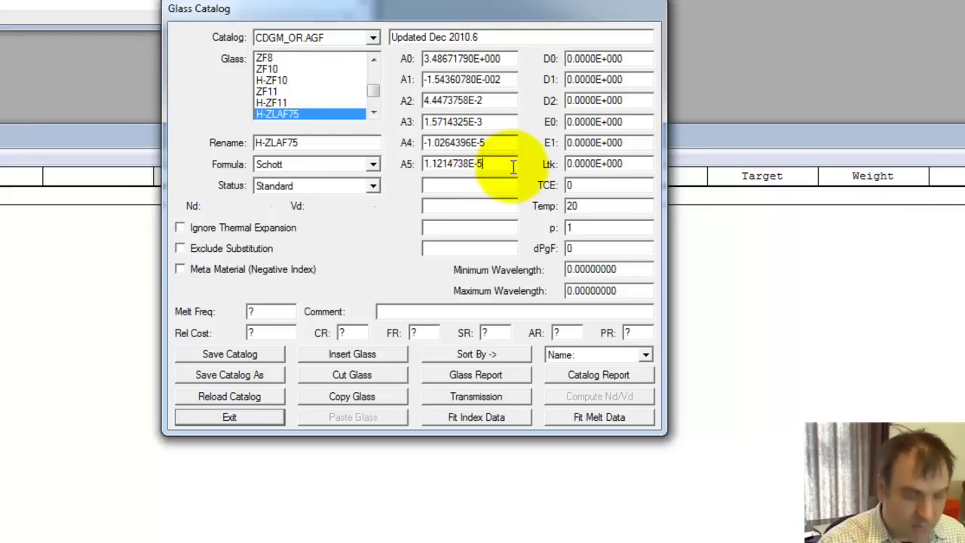
Save the glass catalog with all the dispersion coefficients, reload it and close it
{"action": "left_click", "coordinate": [230, 354]}
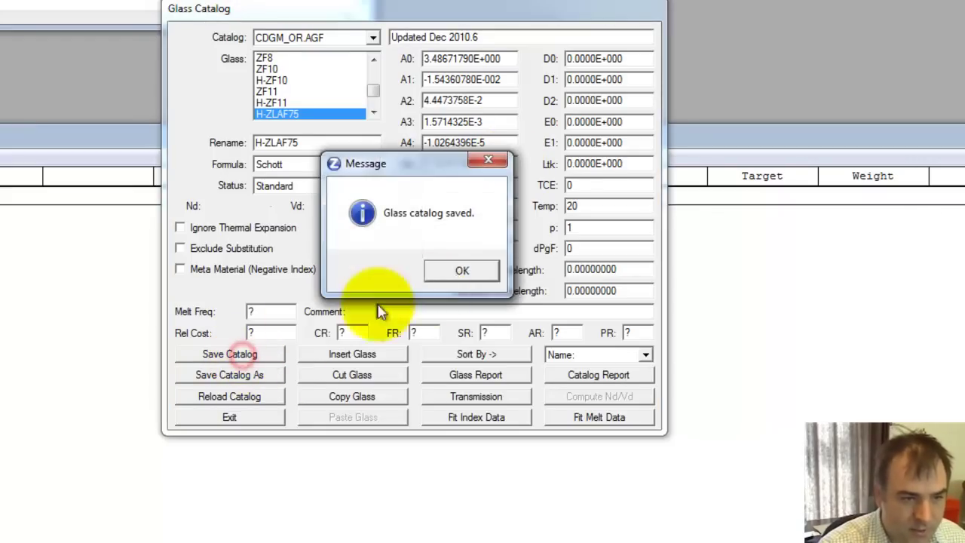
{"action": "left_click", "coordinate": [482, 279]}
{"action": "left_click", "coordinate": [222, 400]}
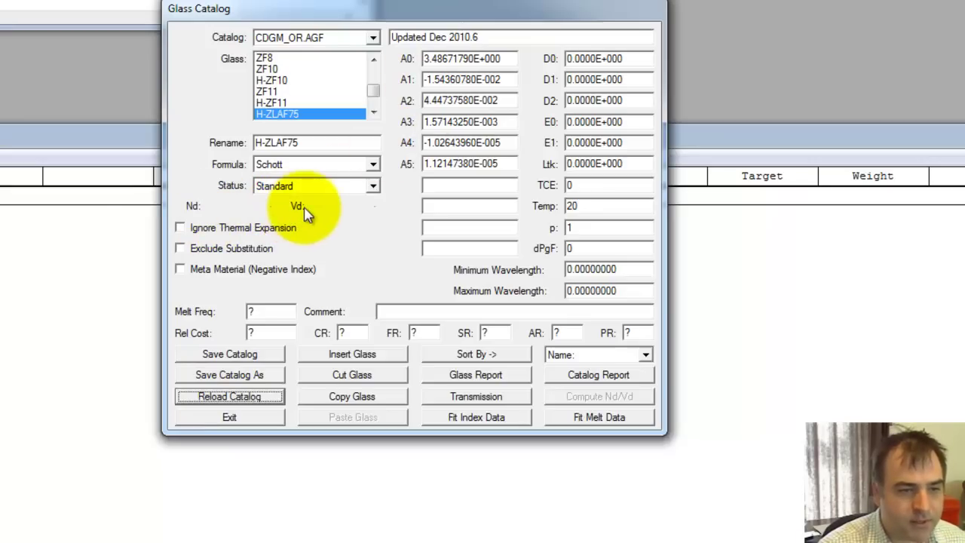
{"action": "left_click", "coordinate": [230, 419]}
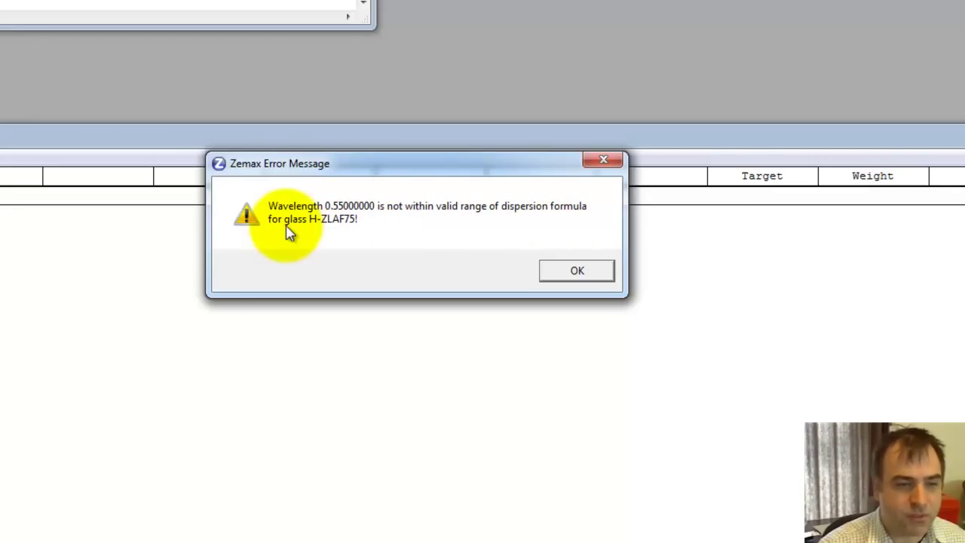
{"action": "left_click", "coordinate": [559, 274]}
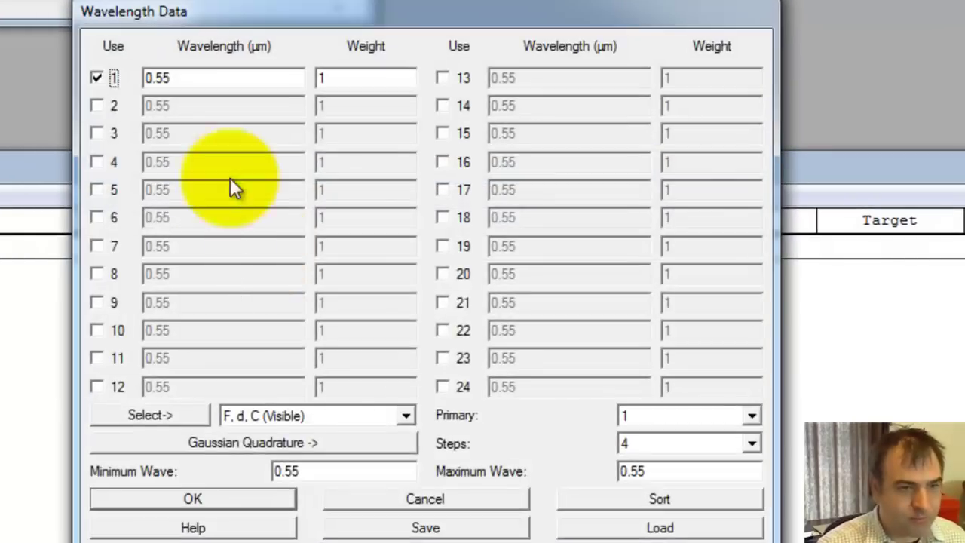
Set the system wavelengths to the F, d, C (Visible) preset
{"action": "left_click", "coordinate": [184, 417]}
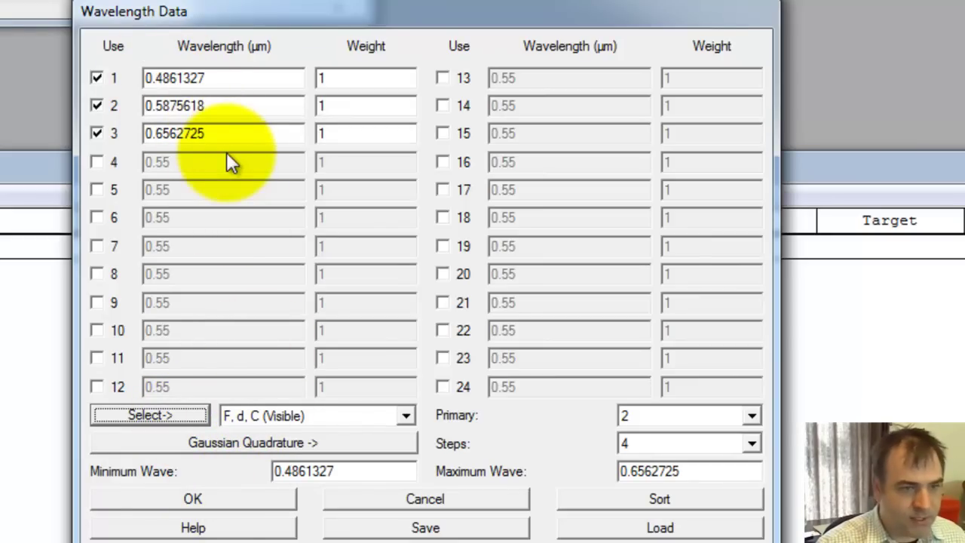
{"action": "left_click", "coordinate": [195, 500]}
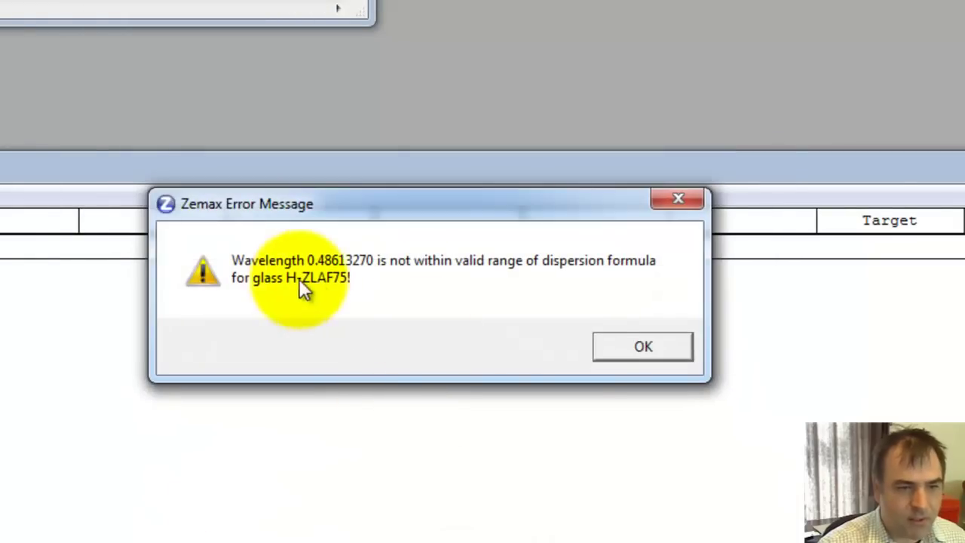
{"action": "left_click", "coordinate": [599, 351]}
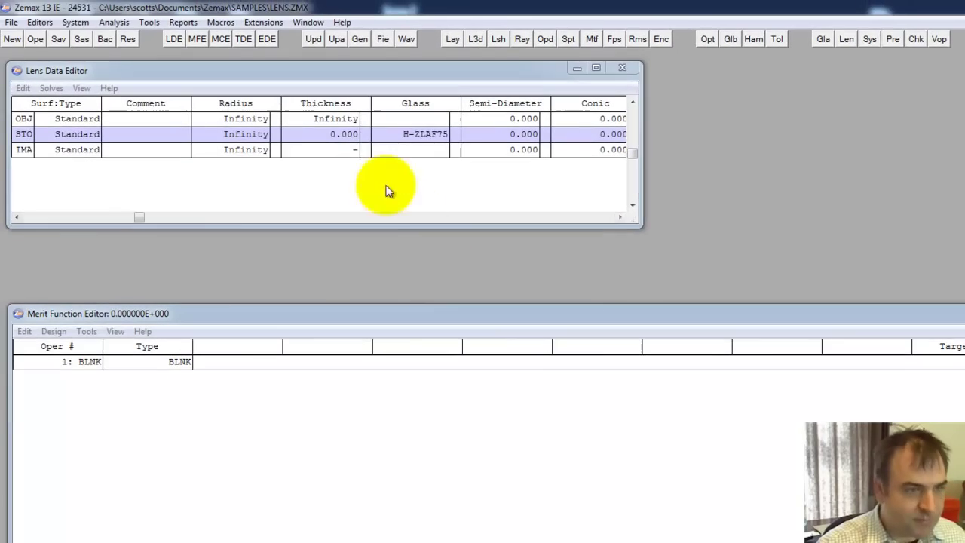
Reopen the glass catalog and set H-ZLAF75's minimum wavelength to 0.365 and maximum to 1.014, taking the range from RefractiveIndex.INFO in Chrome
{"action": "left_click", "coordinate": [311, 64]}
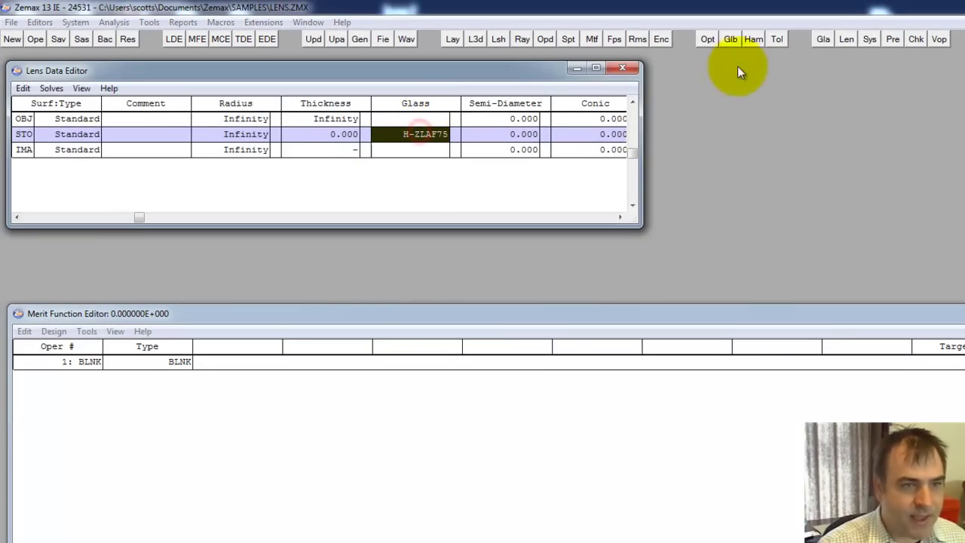
{"action": "left_click", "coordinate": [821, 41]}
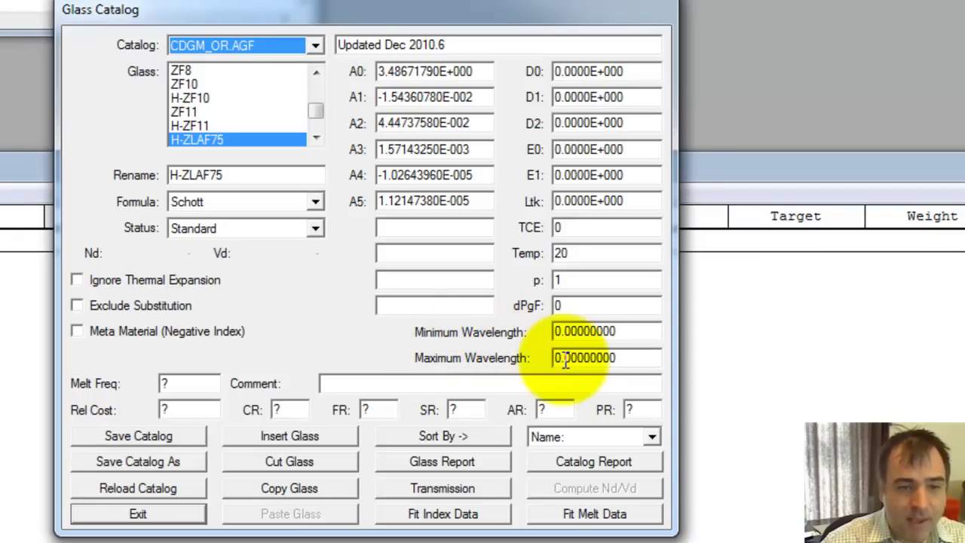
{"action": "double_click", "coordinate": [623, 331]}
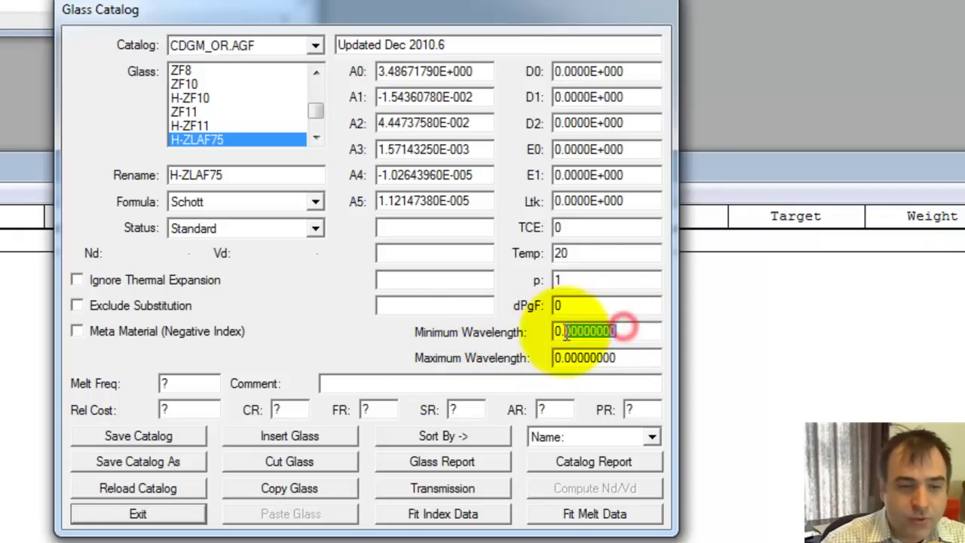
{"action": "key", "text": "Tab"}
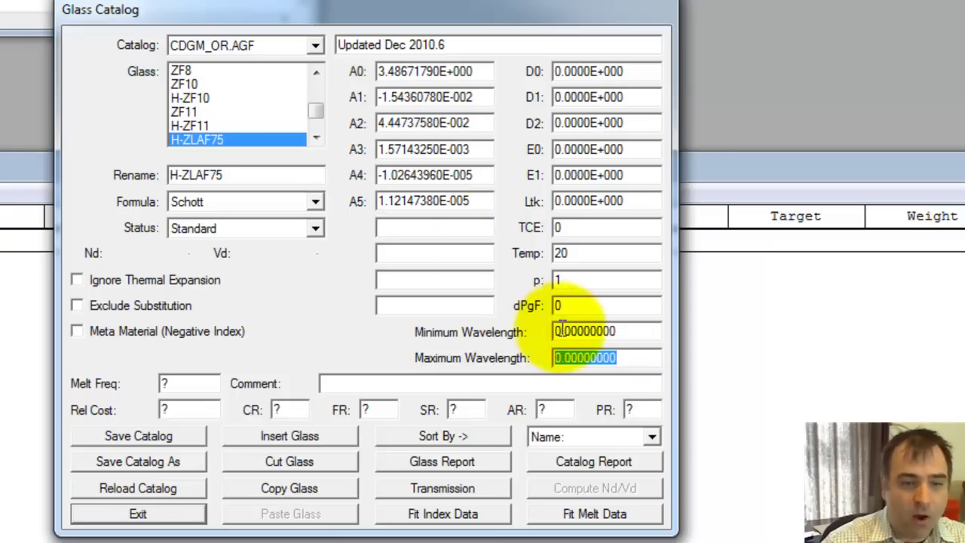
{"action": "left_click_drag", "start_coordinate": [631, 329], "coordinate": [547, 328]}
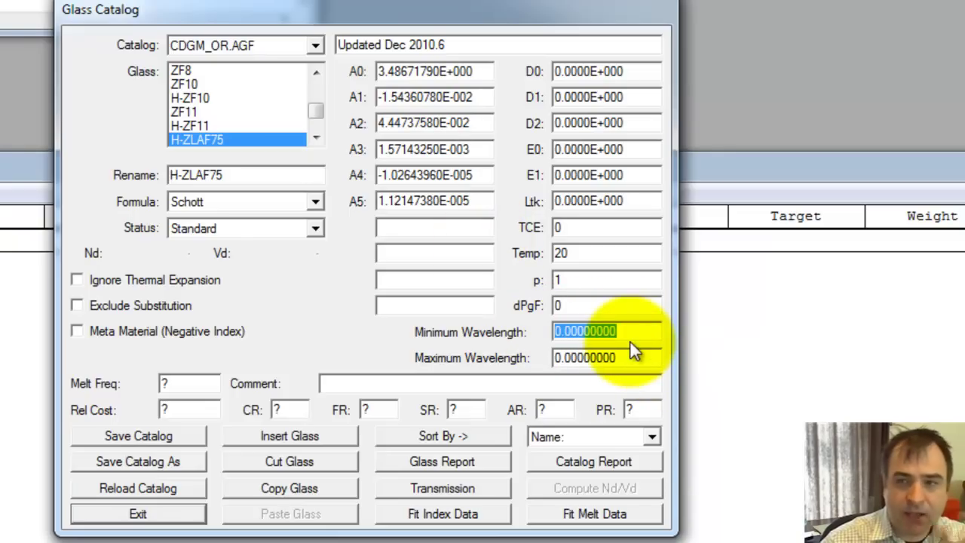
{"action": "left_click_drag", "start_coordinate": [616, 357], "coordinate": [551, 370]}
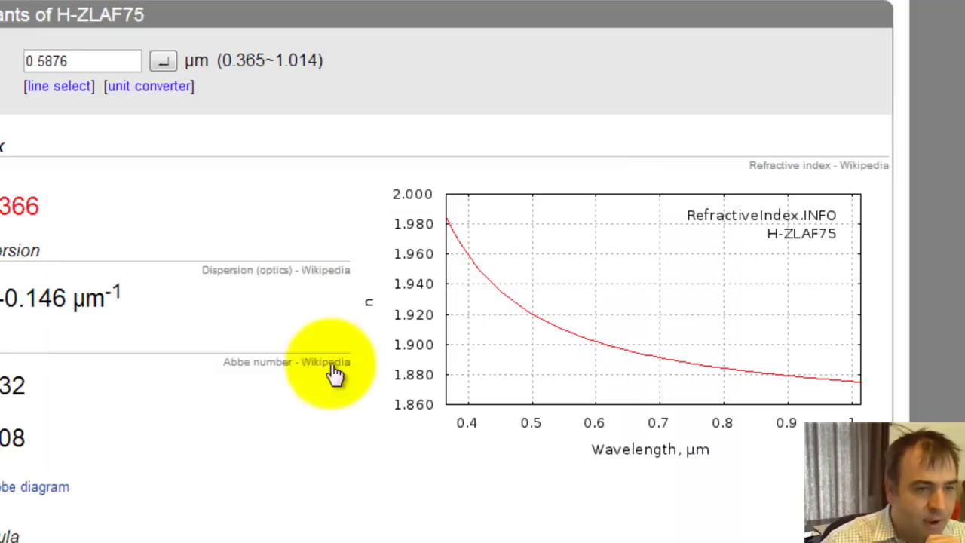
{"action": "left_click", "coordinate": [265, 93]}
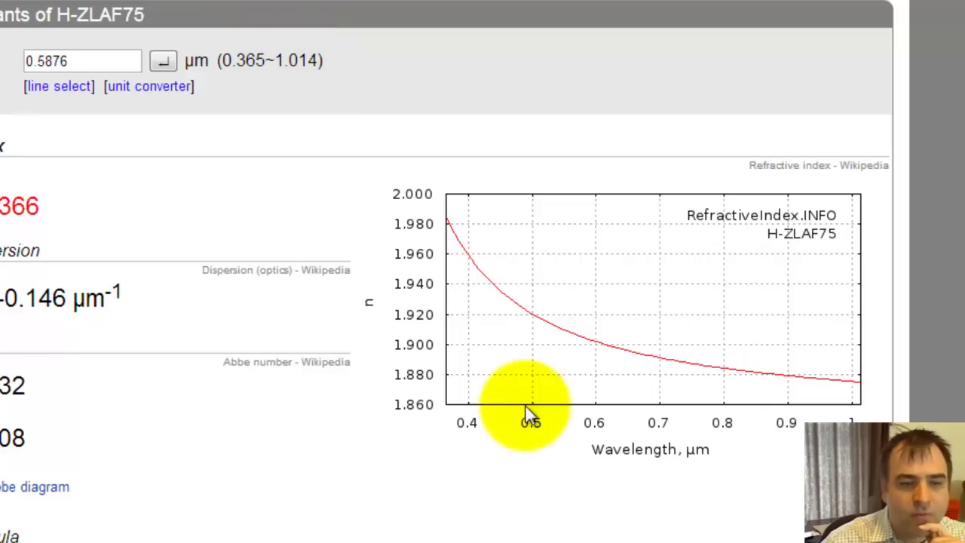
{"action": "key", "text": "alt+Tab"}
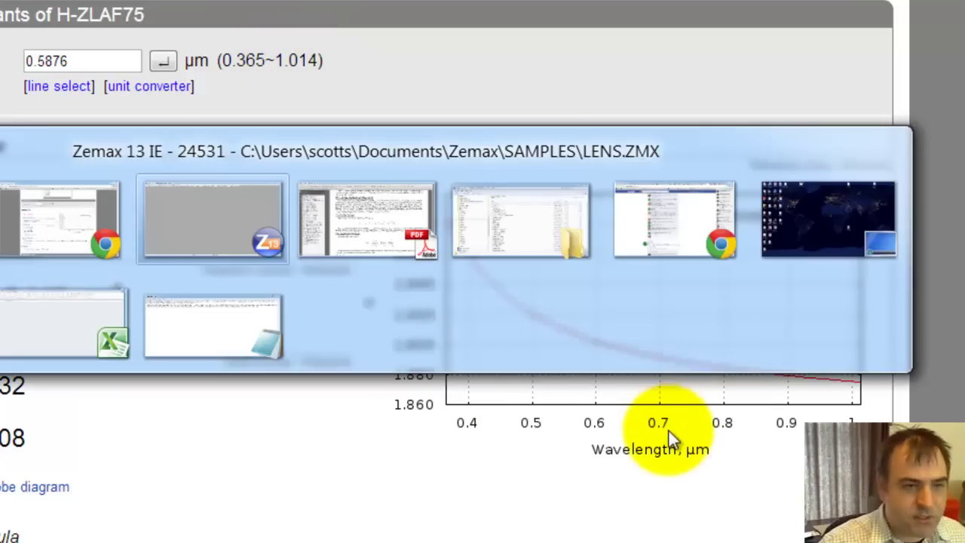
{"action": "left_click_drag", "start_coordinate": [620, 332], "coordinate": [565, 332]}
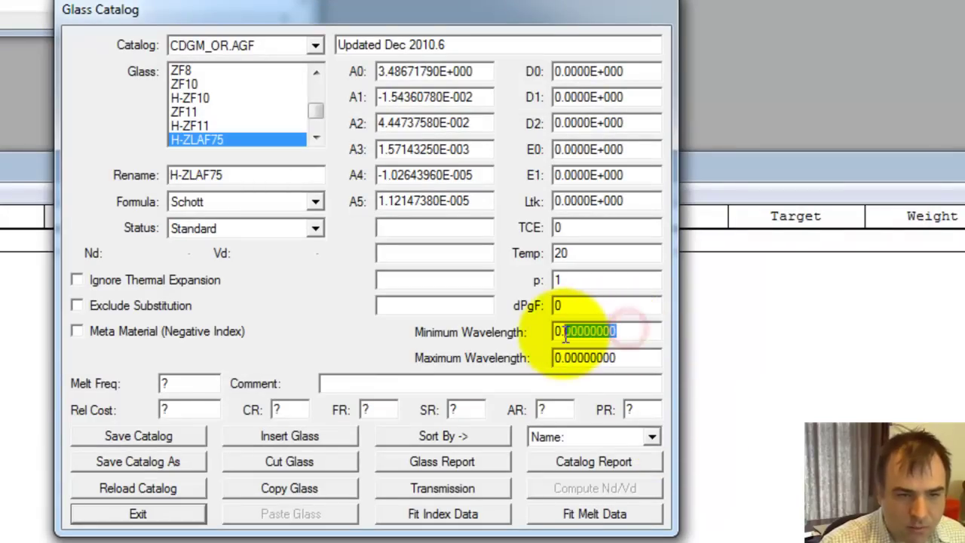
{"action": "type", "text": "365"}
{"action": "key", "text": "Tab"}
{"action": "type", "text": "1.014"}
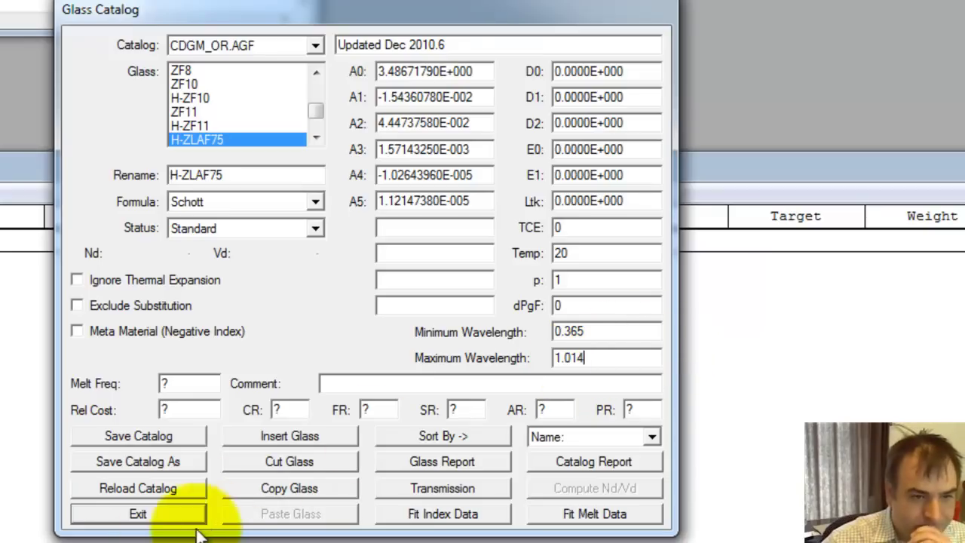
Save the glass catalog with the new wavelength range and close it
{"action": "left_click", "coordinate": [163, 513]}
{"action": "left_click", "coordinate": [143, 433]}
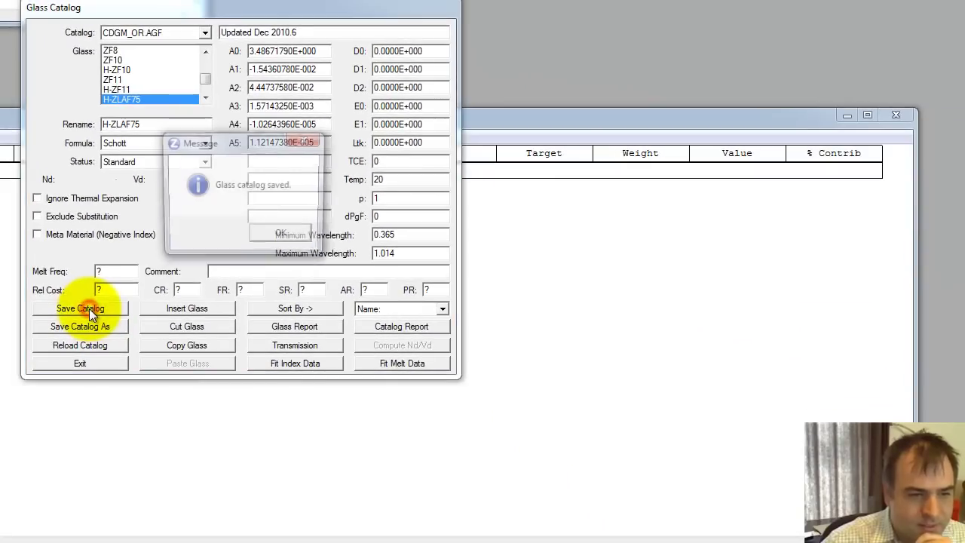
{"action": "left_click", "coordinate": [423, 331]}
{"action": "left_click", "coordinate": [66, 363]}
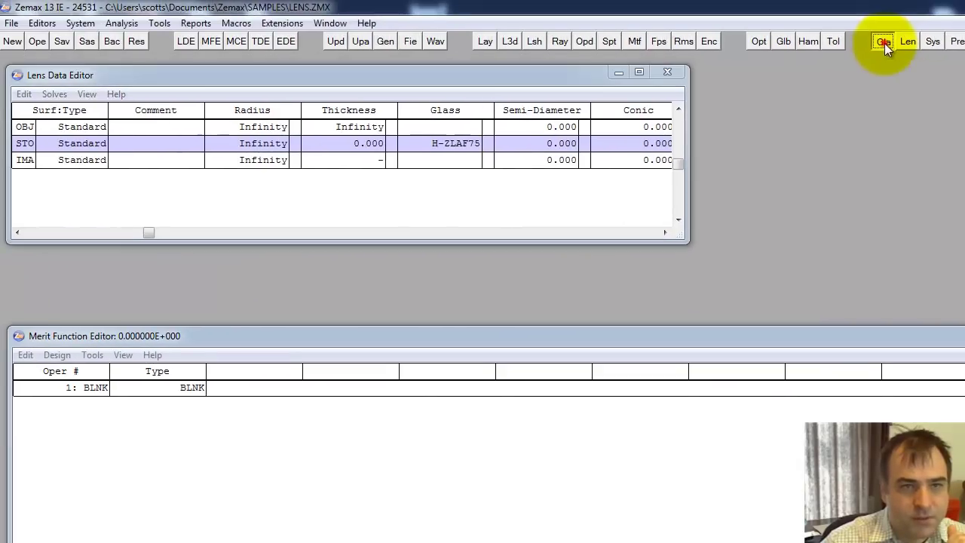
Reopen the glass catalog and compare H-ZLAF75's Nd and Vd with the RefractiveIndex.INFO values in Chrome, then close the catalog
{"action": "left_click", "coordinate": [884, 42]}
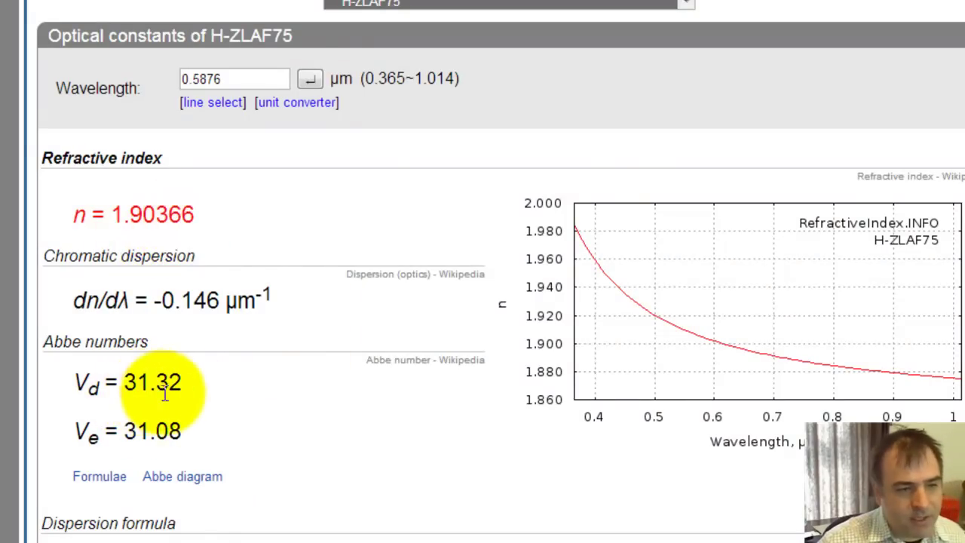
{"action": "key", "text": "alt+Tab"}
{"action": "key", "text": "alt+Tab"}
{"action": "key", "text": "alt+shift+Tab"}
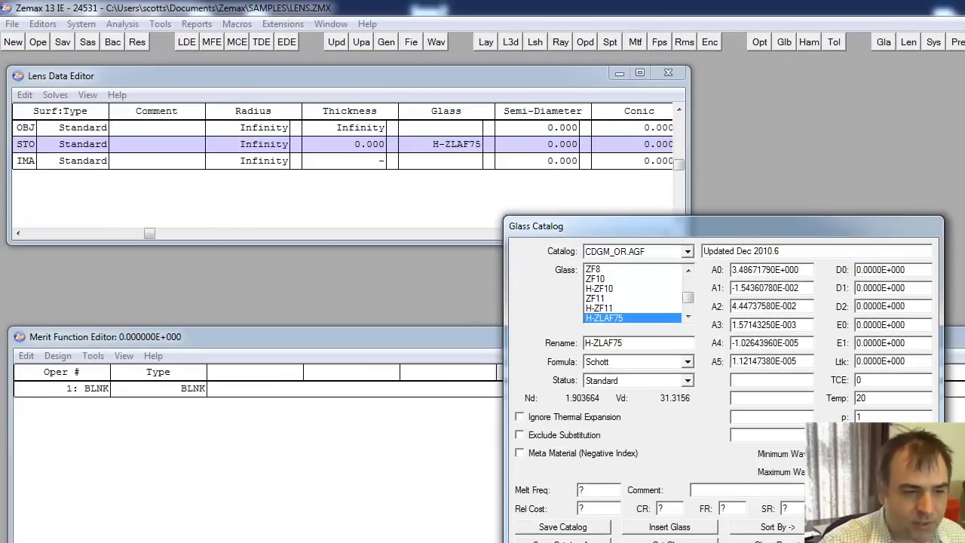
{"action": "left_click", "coordinate": [286, 501]}
Set the stop surface's radius to 55 and its thickness to 2 in the Lens Data Editor
{"action": "left_click", "coordinate": [155, 146]}
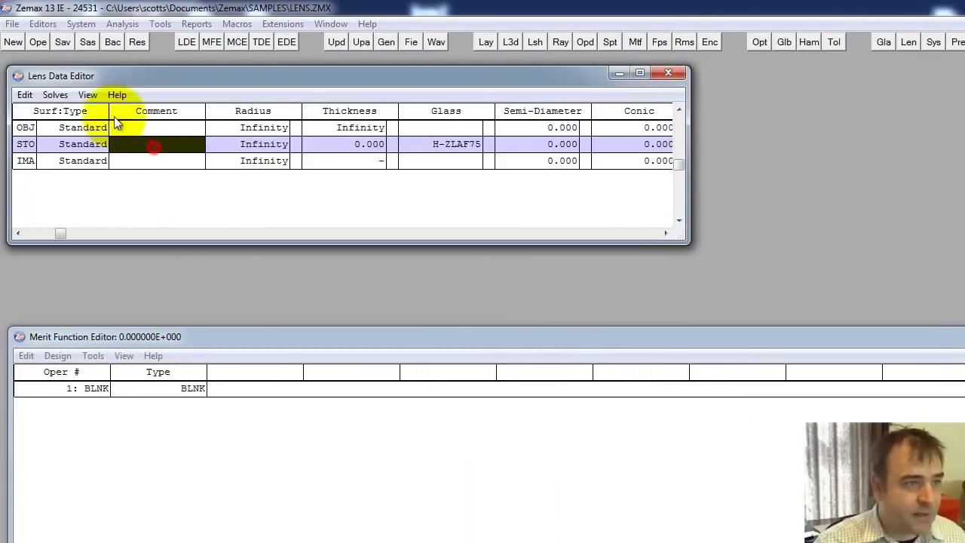
{"action": "key", "text": "Right"}
{"action": "type", "text": "55"}
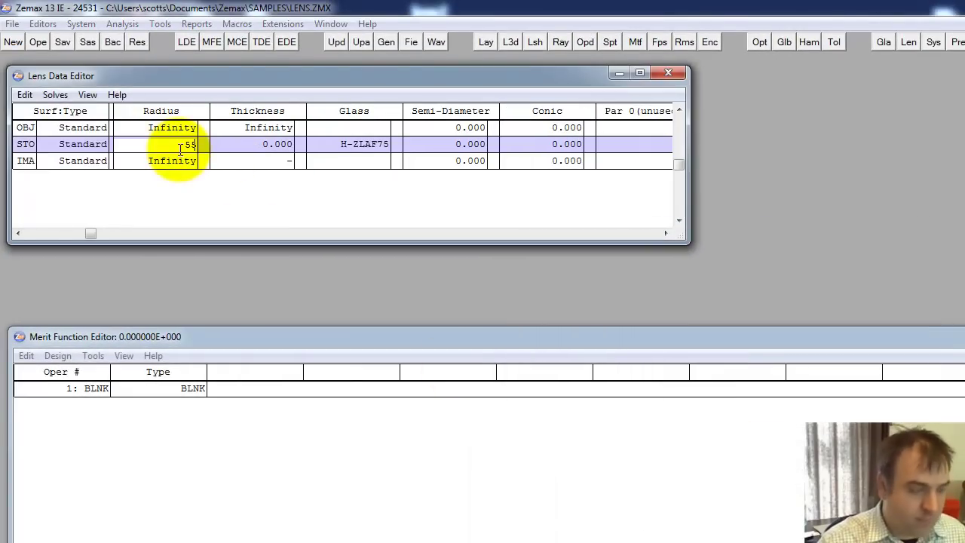
{"action": "left_click", "coordinate": [226, 145]}
{"action": "type", "text": "2"}
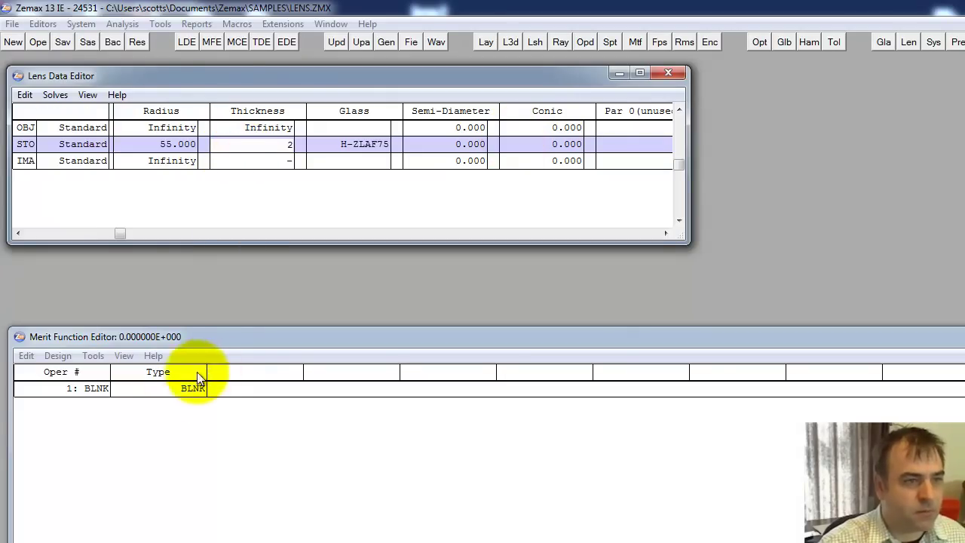
Try to set the first operand of the merit function to EFFL
{"action": "left_click", "coordinate": [174, 394]}
{"action": "left_click", "coordinate": [175, 394]}
{"action": "type", "text": "ef"}
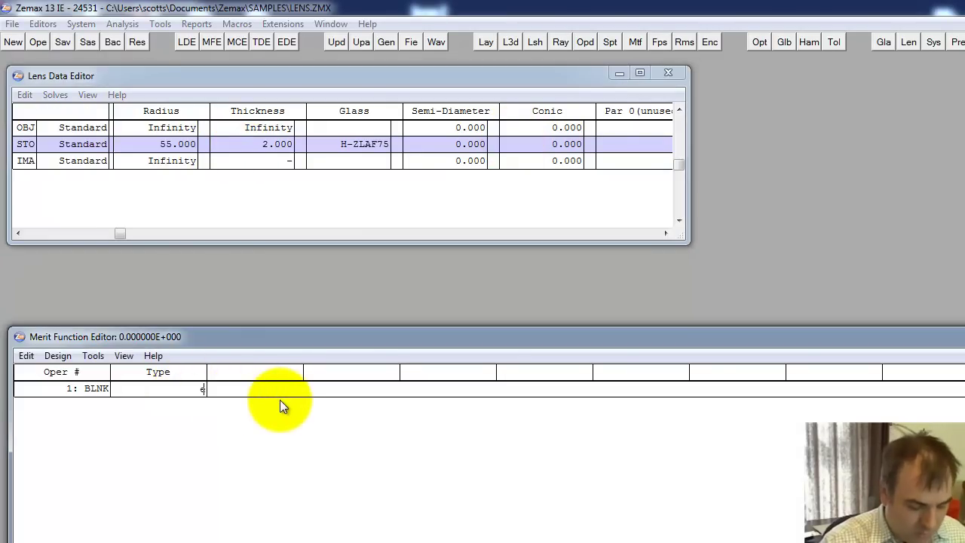
{"action": "type", "text": "fl"}
{"action": "key", "text": "Return"}
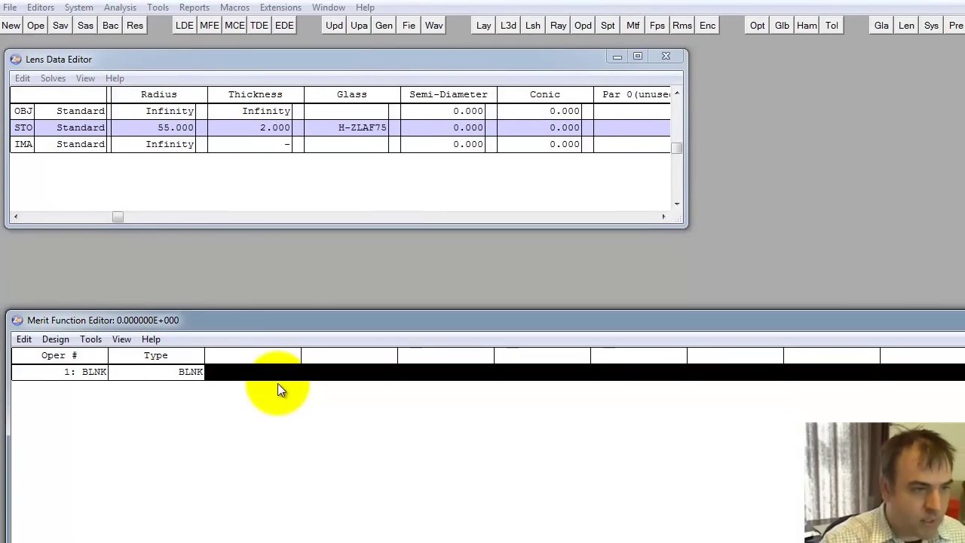
Set the system aperture to an Entrance Pupil Diameter of 10 in the general settings
{"action": "key", "text": "ctrl+g"}
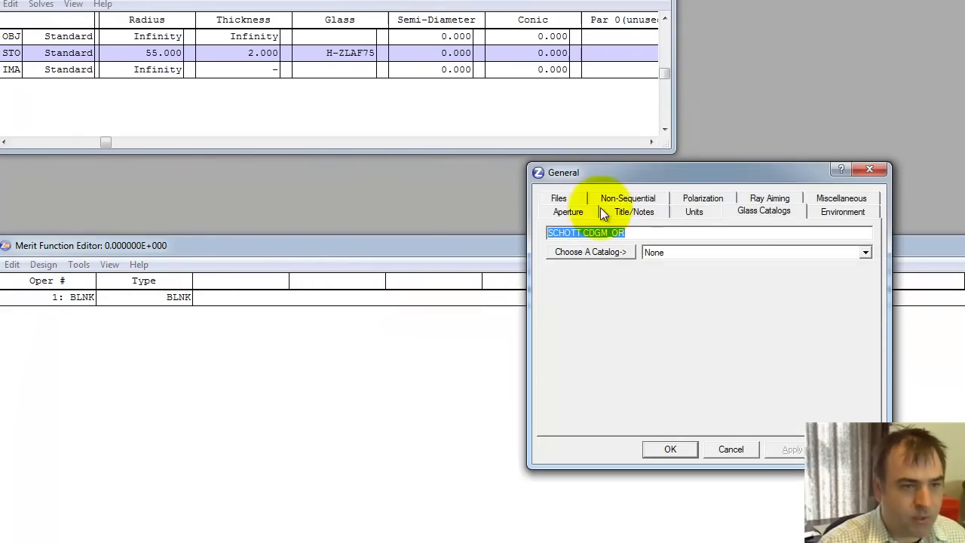
{"action": "left_click", "coordinate": [603, 197]}
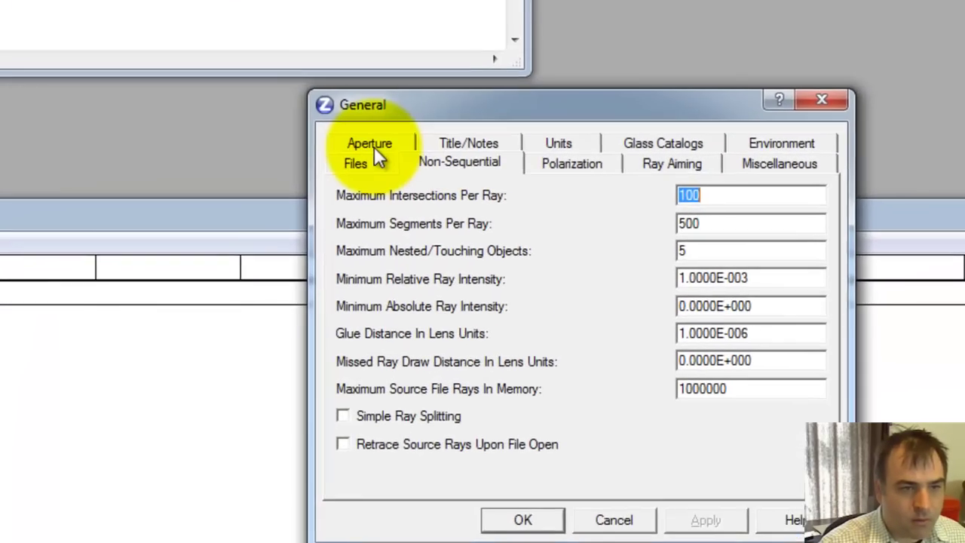
{"action": "left_click", "coordinate": [567, 198]}
{"action": "double_click", "coordinate": [453, 216]}
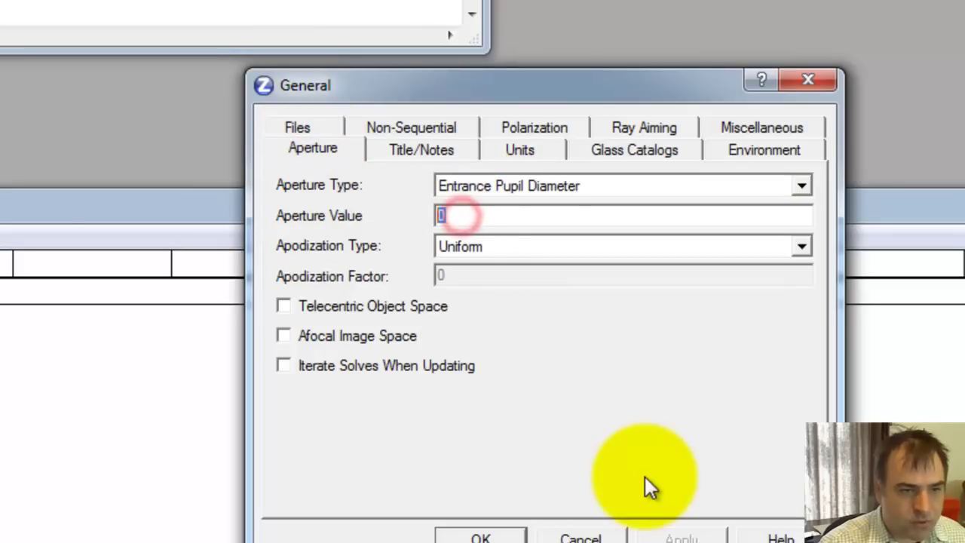
{"action": "type", "text": "10"}
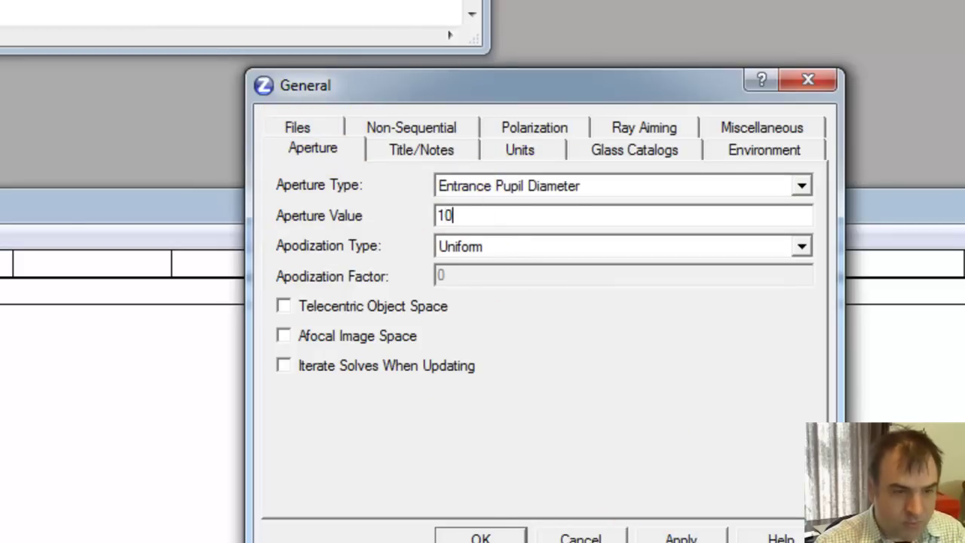
{"action": "left_click", "coordinate": [445, 534]}
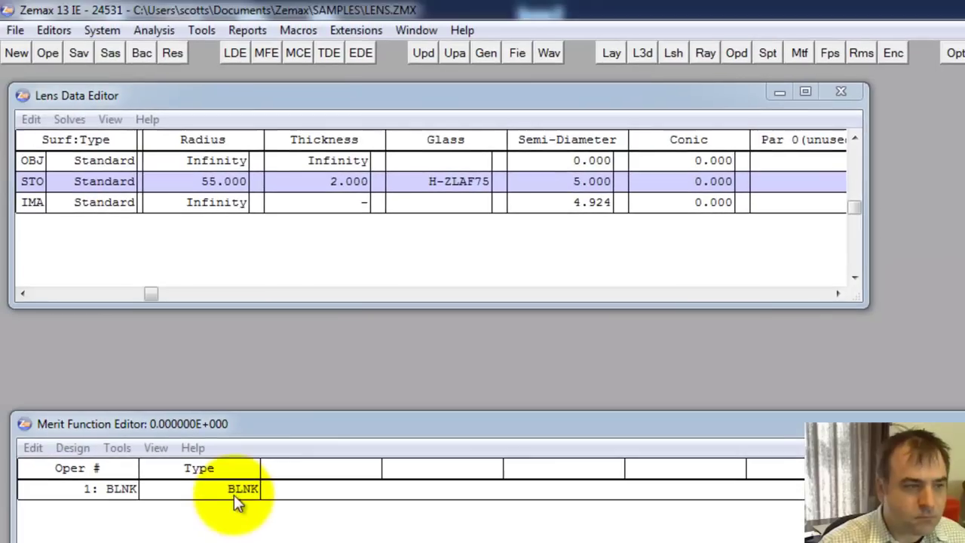
Insert a surface before the image plane and apply a marginal ray height solve to its thickness
{"action": "left_click", "coordinate": [209, 202]}
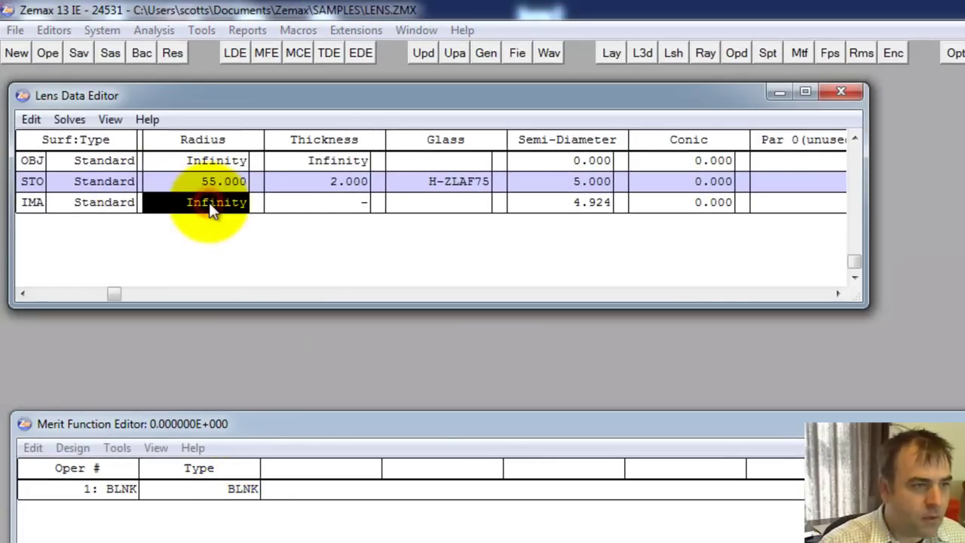
{"action": "key", "text": "Insert"}
{"action": "left_click", "coordinate": [286, 203]}
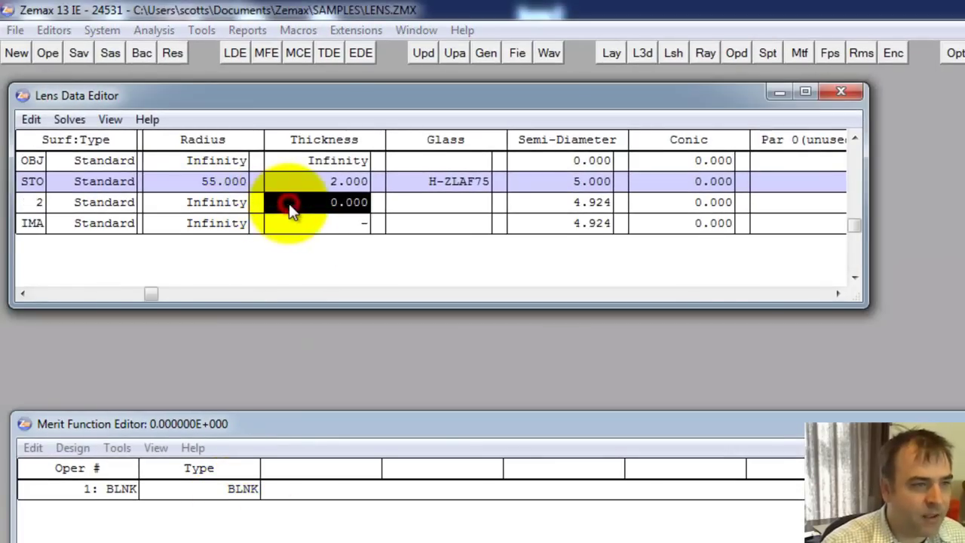
{"action": "double_click", "coordinate": [267, 194]}
{"action": "key", "text": "p"}
{"action": "key", "text": "m"}
{"action": "key", "text": "Return"}
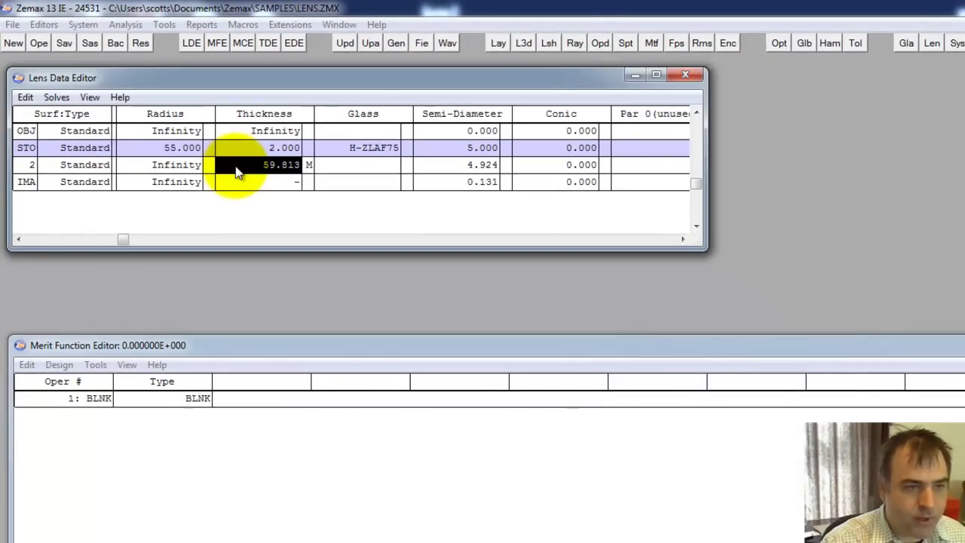
Set the first merit function operand to EFFL, keeping its wavelength at 2
{"action": "left_click", "coordinate": [192, 412]}
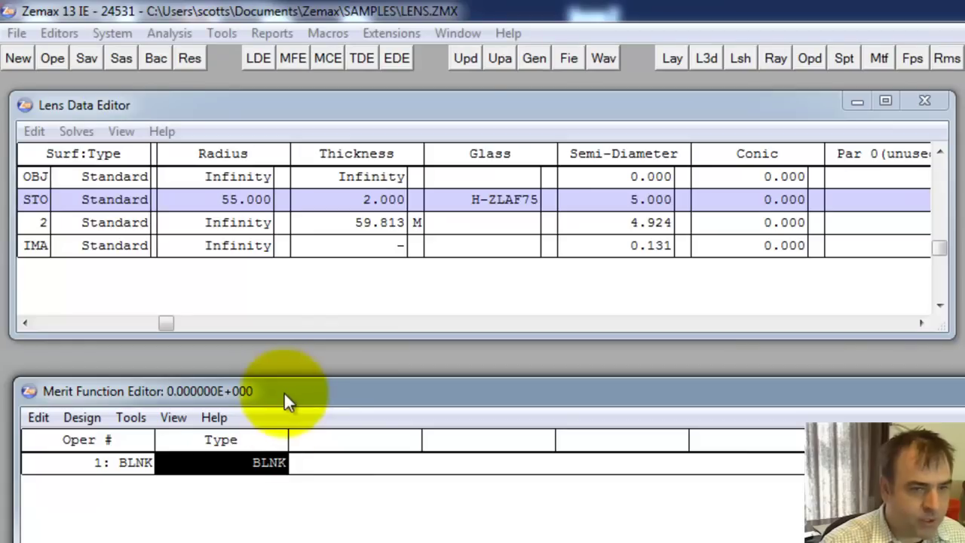
{"action": "type", "text": "effl"}
{"action": "key", "text": "Return"}
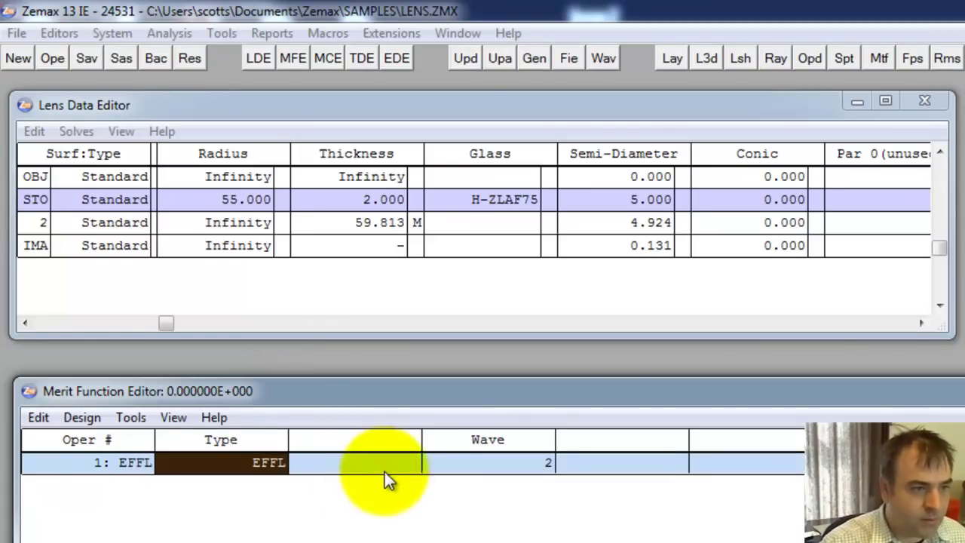
{"action": "left_click", "coordinate": [497, 463]}
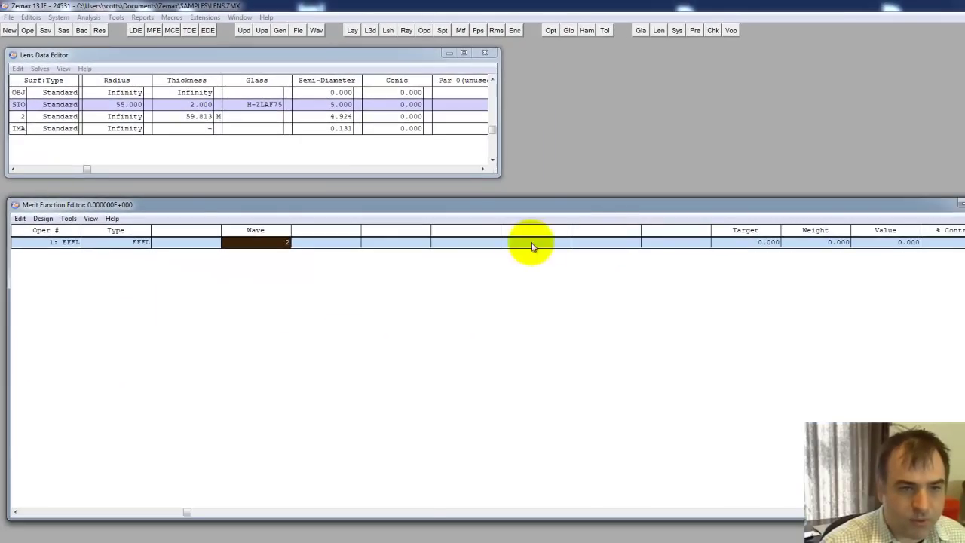
Hide the unused blank columns before Target in the Merit Function Editor
{"action": "left_click", "coordinate": [464, 242]}
{"action": "left_click", "coordinate": [90, 218]}
{"action": "left_click", "coordinate": [92, 231]}
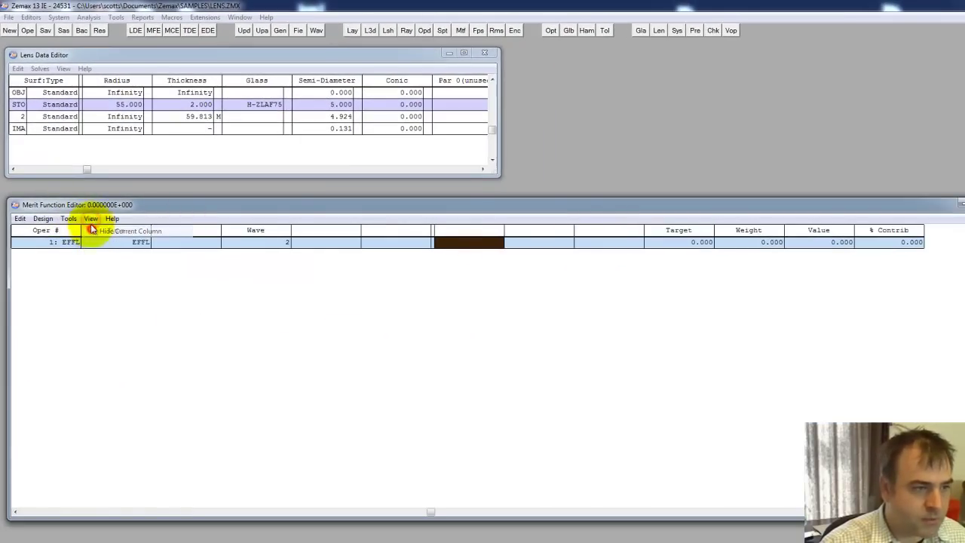
{"action": "left_click", "coordinate": [91, 219]}
{"action": "left_click", "coordinate": [94, 230]}
{"action": "left_click", "coordinate": [95, 219]}
{"action": "left_click", "coordinate": [98, 230]}
{"action": "left_click", "coordinate": [126, 242]}
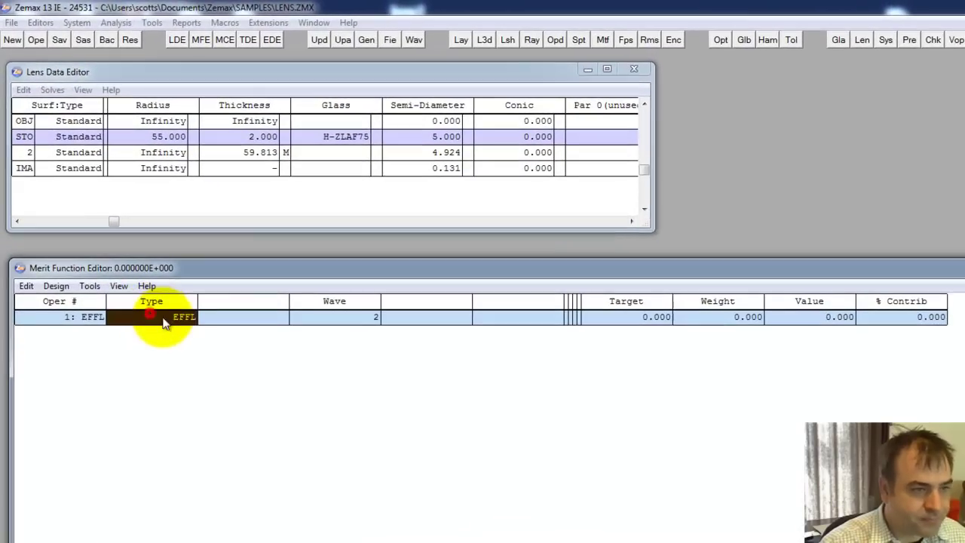
Give the EFFL operand a target of 30 and a weight of 1
{"action": "left_click", "coordinate": [334, 321]}
{"action": "left_click", "coordinate": [626, 316]}
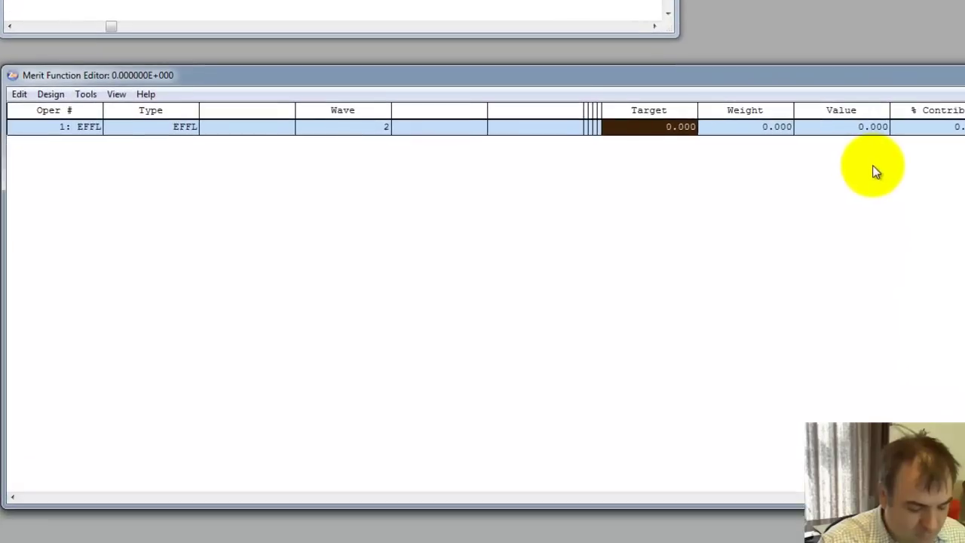
{"action": "type", "text": "30"}
{"action": "key", "text": "Tab"}
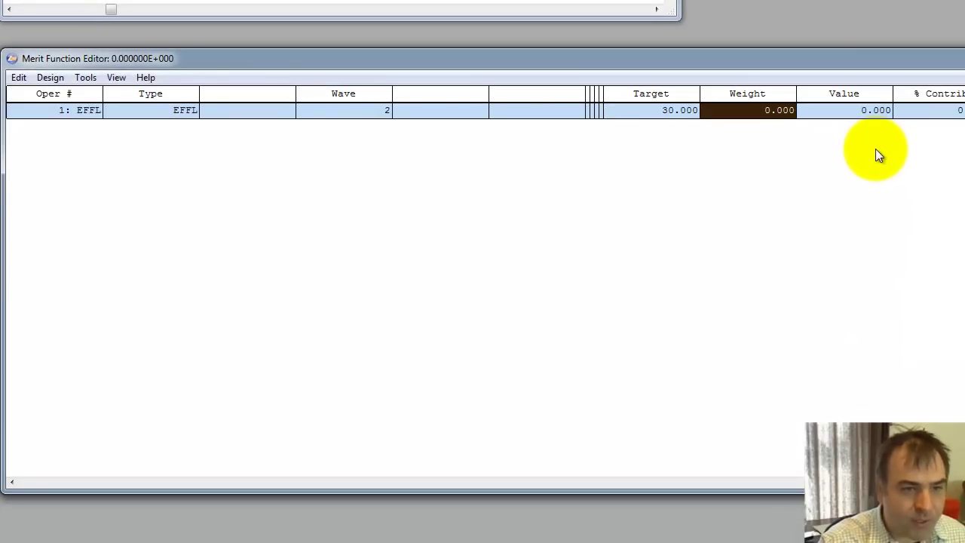
{"action": "type", "text": "1"}
{"action": "key", "text": "Tab"}
Add a second row below EFFL in the merit function and set its operand to DMFS
{"action": "key", "text": "Down"}
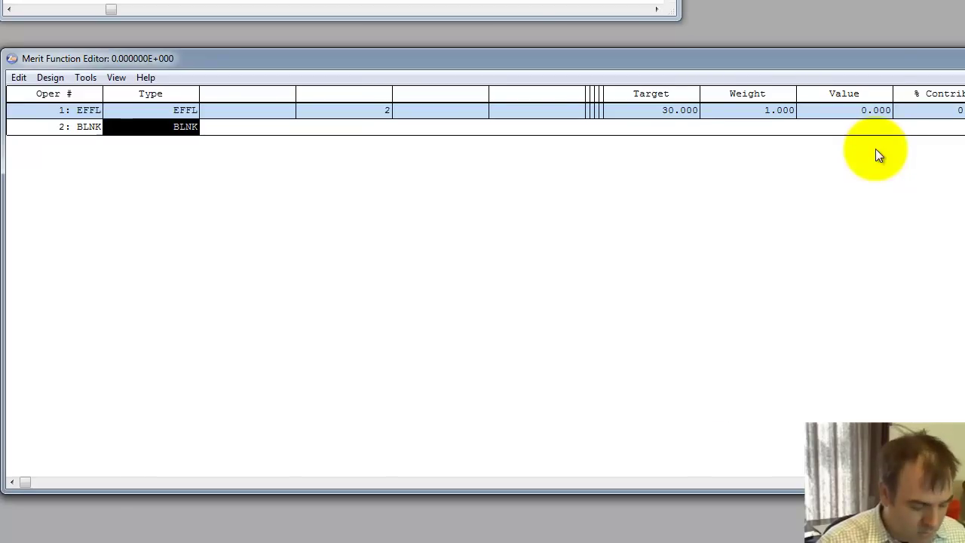
{"action": "type", "text": "c"}
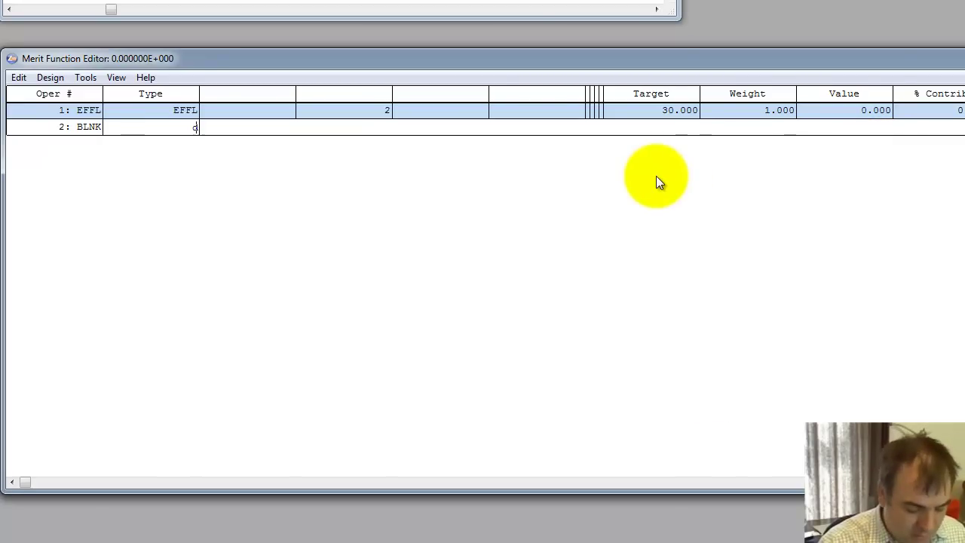
{"action": "type", "text": "ms"}
{"action": "key", "text": "Escape"}
{"action": "type", "text": "dmfs"}
{"action": "key", "text": "Return"}
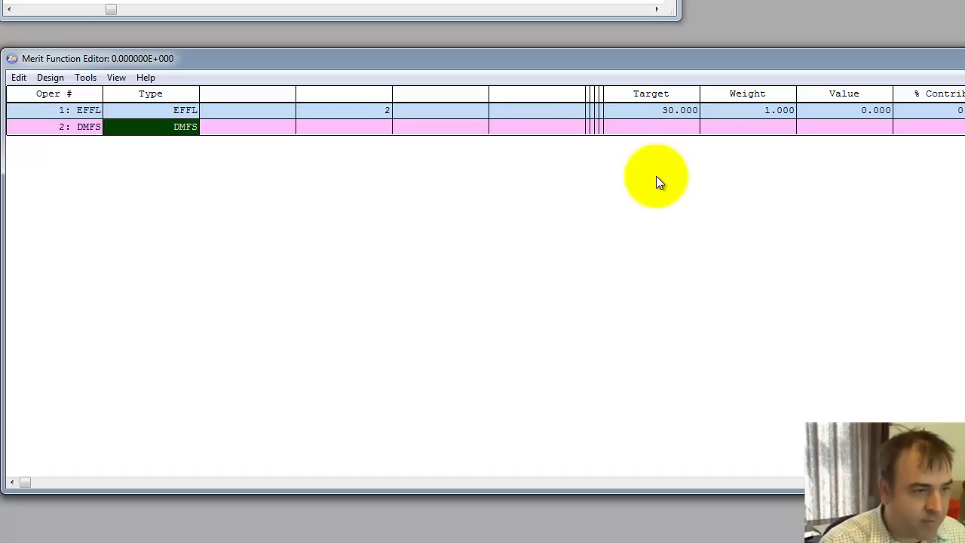
Build the default sequential merit function with RMS wavefront, centroid reference and a 10 x 10 rectangular array, and check EFFL's value
{"action": "left_click", "coordinate": [53, 78]}
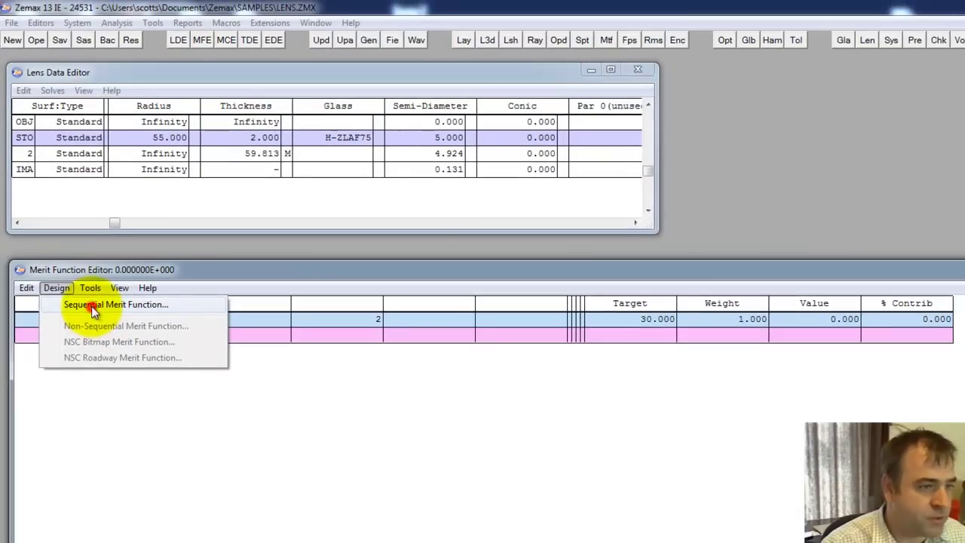
{"action": "left_click", "coordinate": [92, 278]}
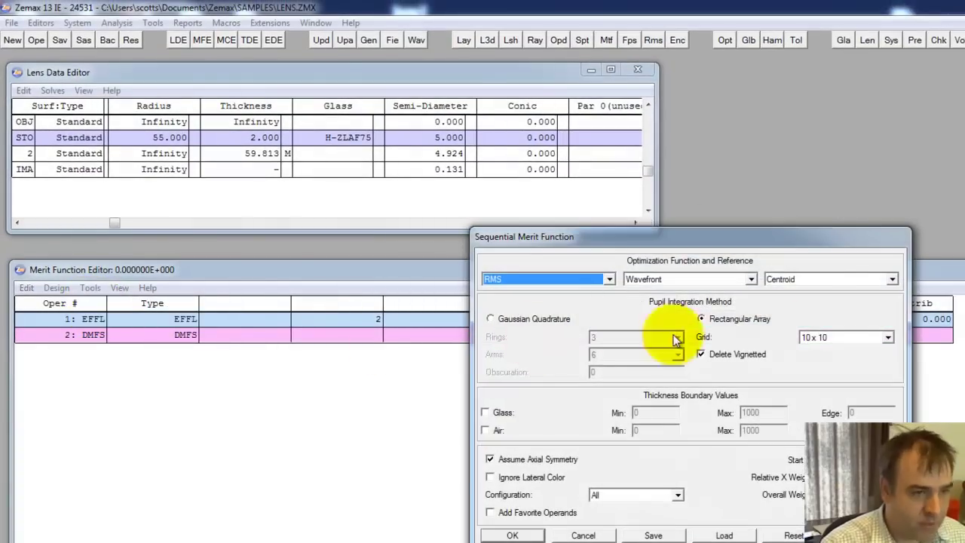
{"action": "left_click", "coordinate": [512, 532]}
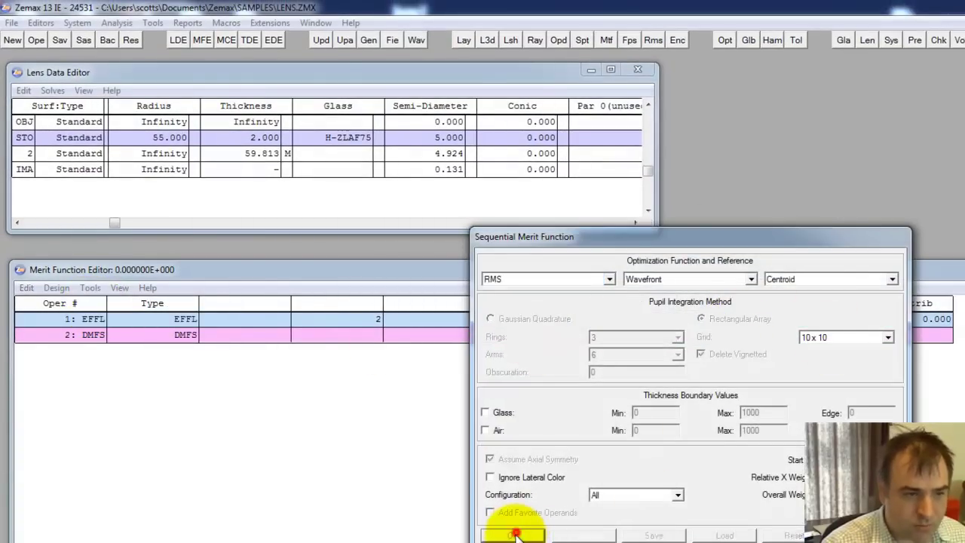
{"action": "left_click", "coordinate": [822, 334]}
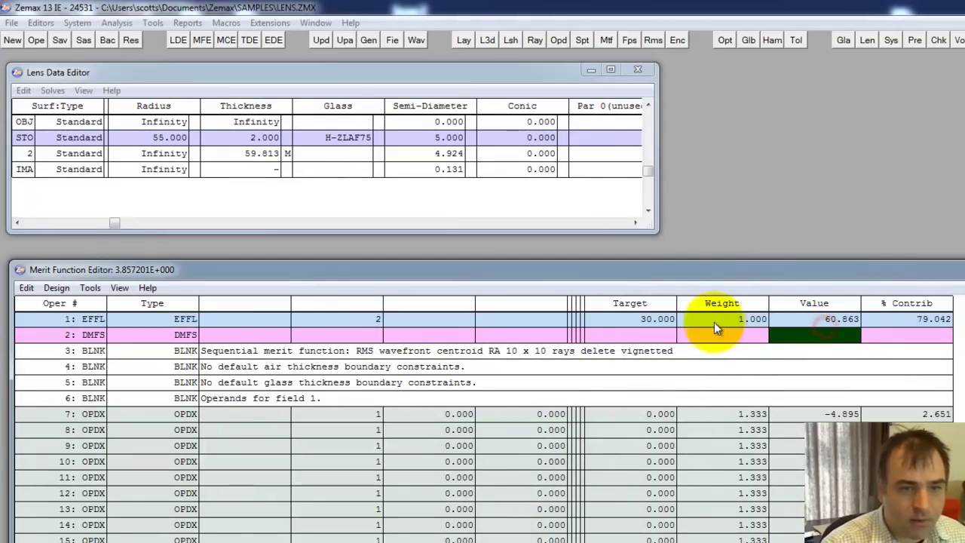
{"action": "left_click", "coordinate": [823, 321]}
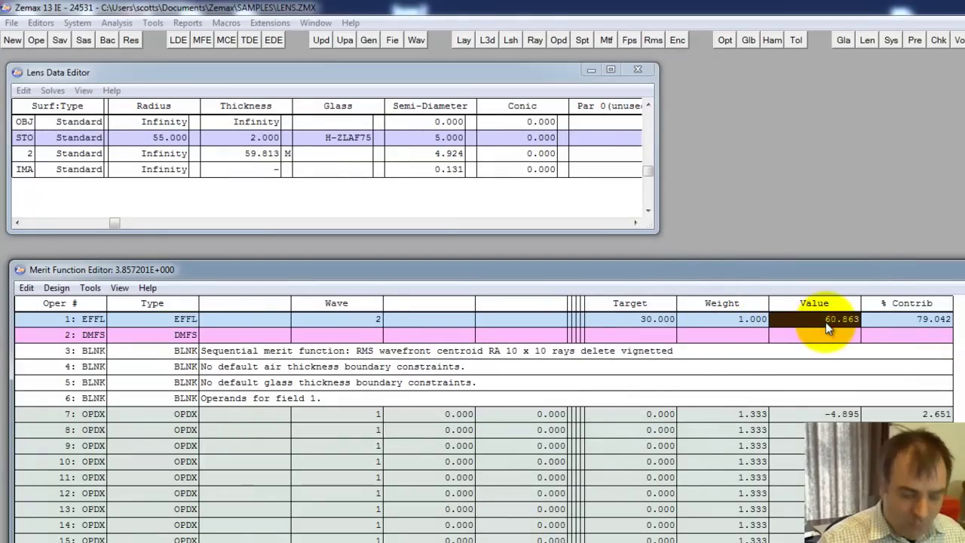
{"action": "key", "text": "ctrl+u"}
{"action": "left_click", "coordinate": [754, 434]}
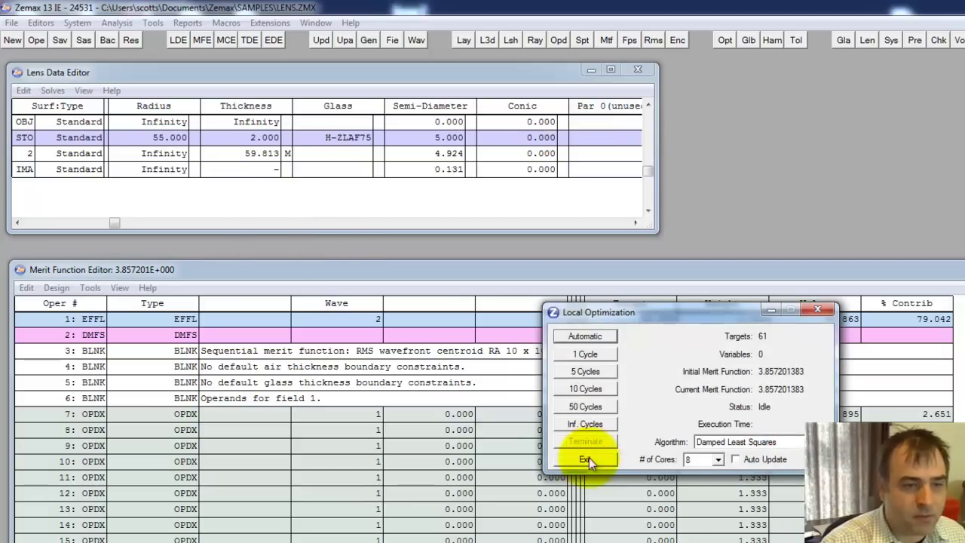
{"action": "left_click", "coordinate": [585, 459]}
Make the stop surface's radius variable, run the local optimization, and review the EFFL target and weight
{"action": "left_click", "coordinate": [163, 137]}
{"action": "key", "text": "ctrl+z"}
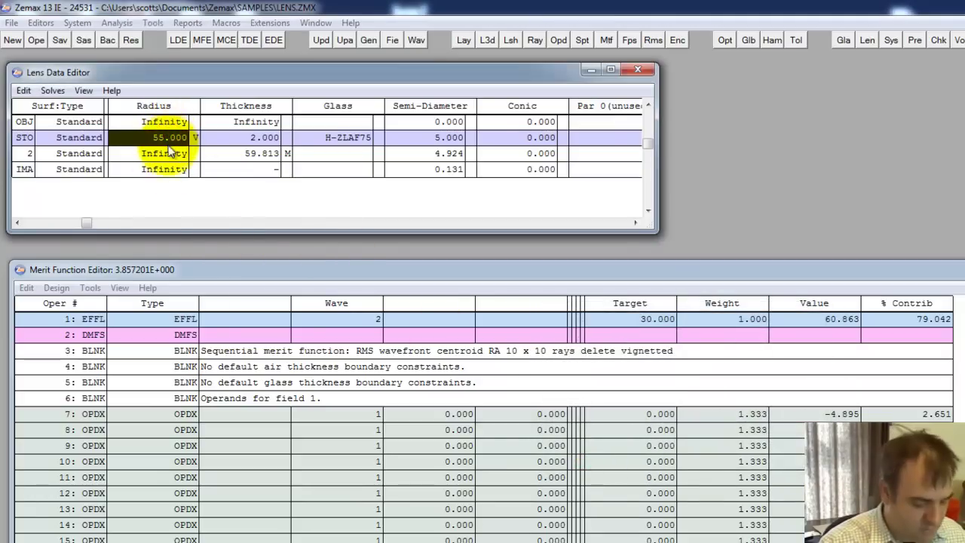
{"action": "key", "text": "ctrl+o"}
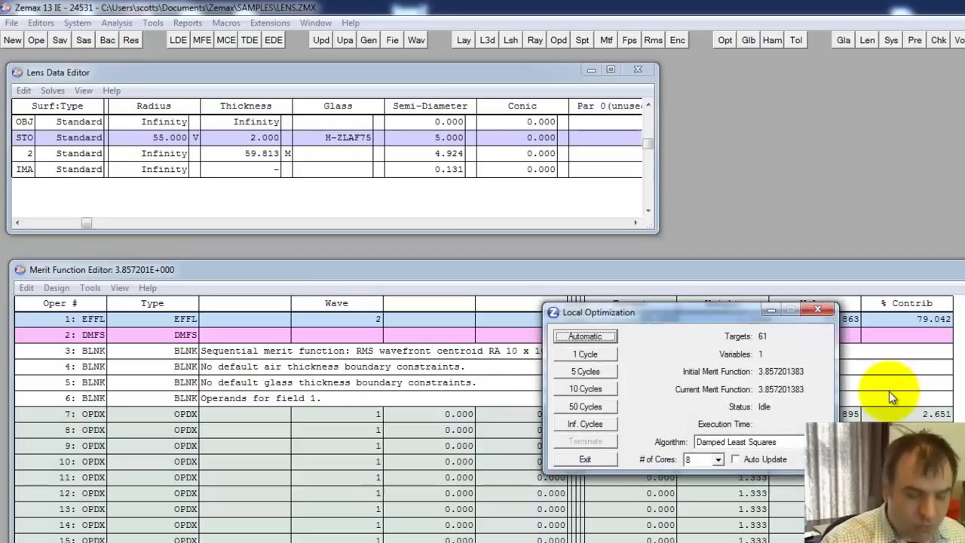
{"action": "left_click", "coordinate": [576, 456]}
{"action": "left_click", "coordinate": [651, 319]}
{"action": "left_click", "coordinate": [713, 322]}
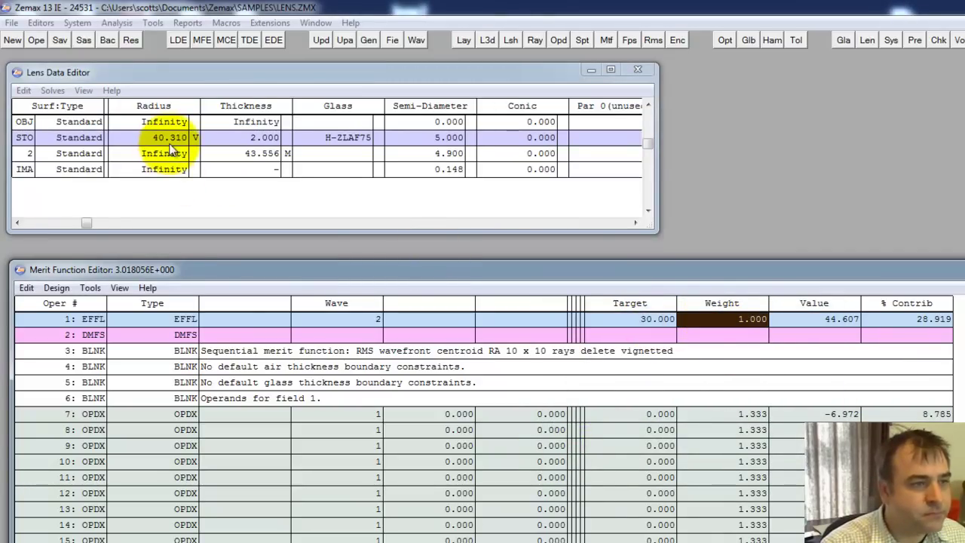
Set the EFFL target to 50 and rerun the local optimization
{"action": "left_click", "coordinate": [633, 318]}
{"action": "type", "text": "50"}
{"action": "key", "text": "Return"}
{"action": "key", "text": "ctrl+l"}
{"action": "key", "text": "Return"}
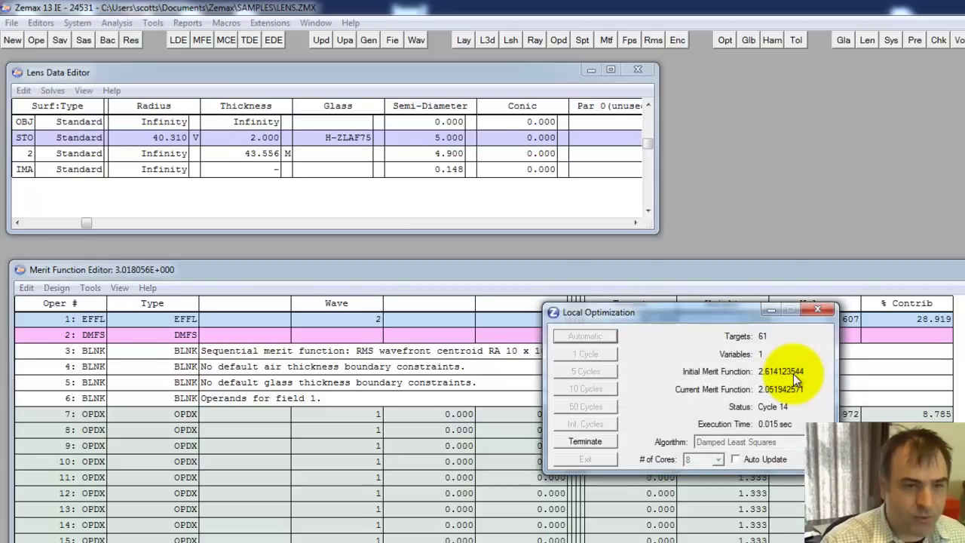
{"action": "left_click", "coordinate": [600, 460]}
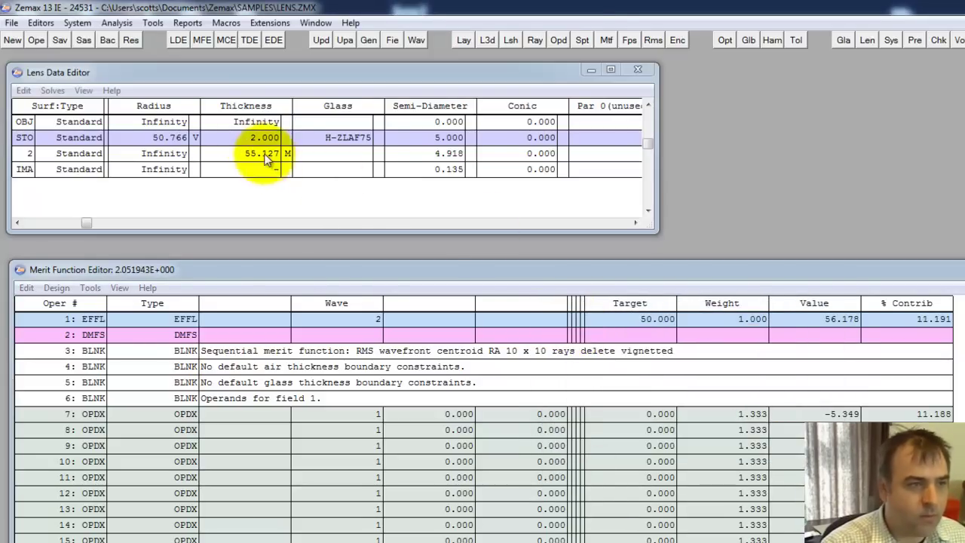
Open the 2D layout of the lens and move its window clear of the Lens Data Editor
{"action": "left_click", "coordinate": [462, 40]}
{"action": "left_click_drag", "start_coordinate": [242, 67], "coordinate": [964, 184]}
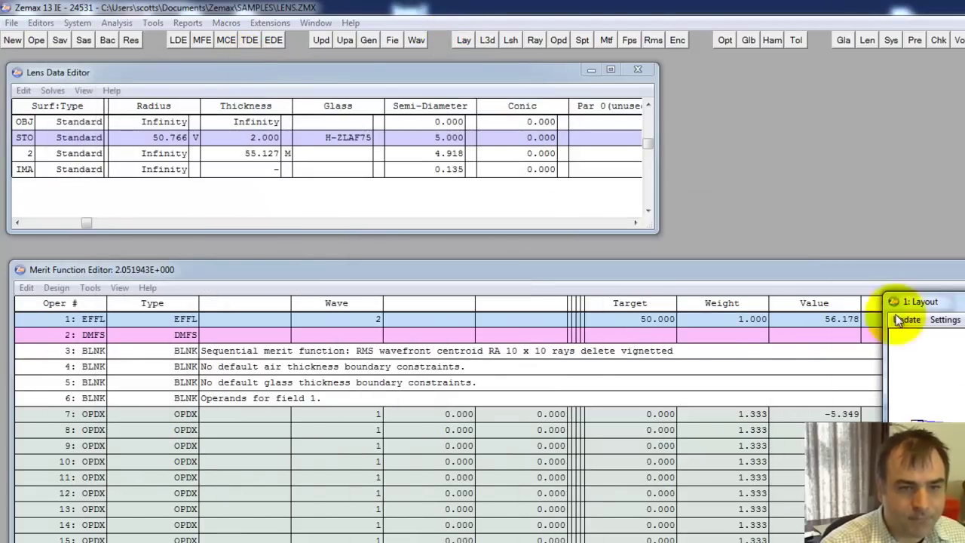
Set the EFFL operand's weight to 11 in the merit function
{"action": "left_click", "coordinate": [722, 319]}
{"action": "type", "text": "11"}
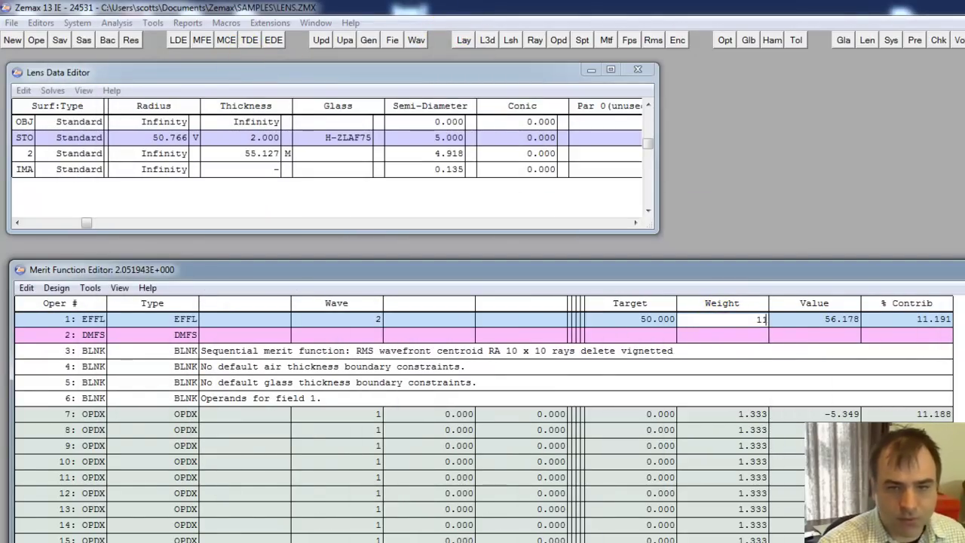
{"action": "key", "text": "Return"}
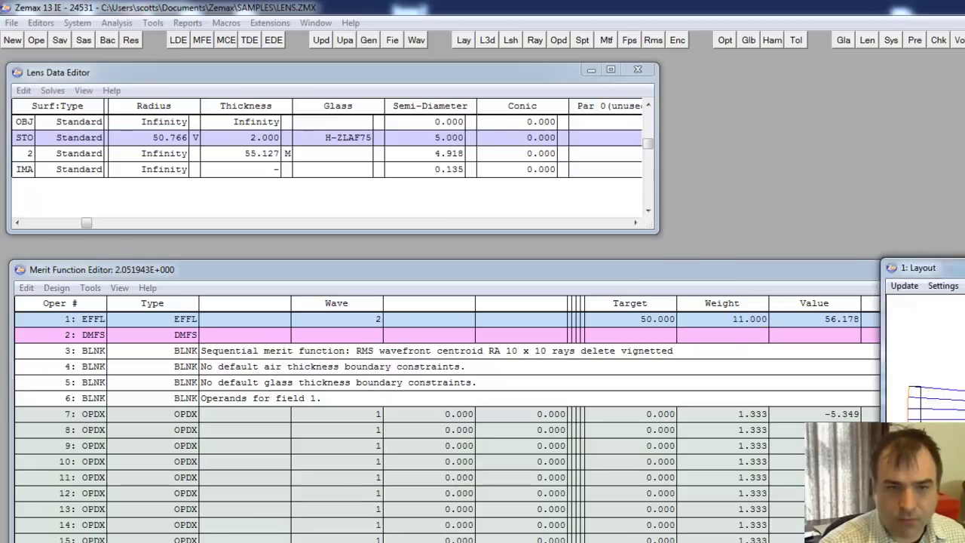
Narrow the Lens Data Editor window and place the layout window beside it, above the Merit Function Editor
{"action": "left_click", "coordinate": [531, 213]}
{"action": "left_click_drag", "start_coordinate": [645, 218], "coordinate": [494, 200]}
{"action": "left_click_drag", "start_coordinate": [697, 57], "coordinate": [541, 62]}
{"action": "left_click", "coordinate": [374, 280]}
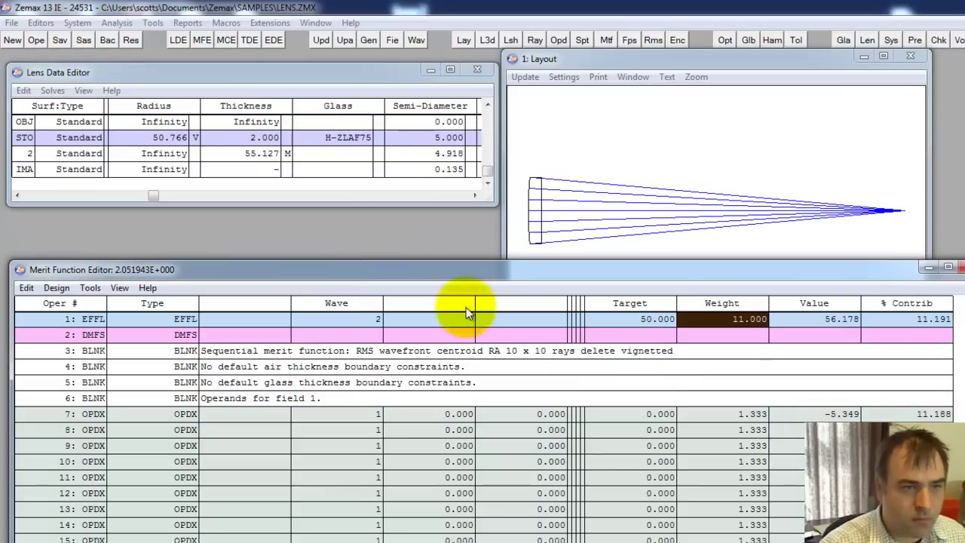
Set the EFFL weight to 1000, rerun the local optimization, and check EFFL's value
{"action": "left_click", "coordinate": [742, 320]}
{"action": "type", "text": "1000"}
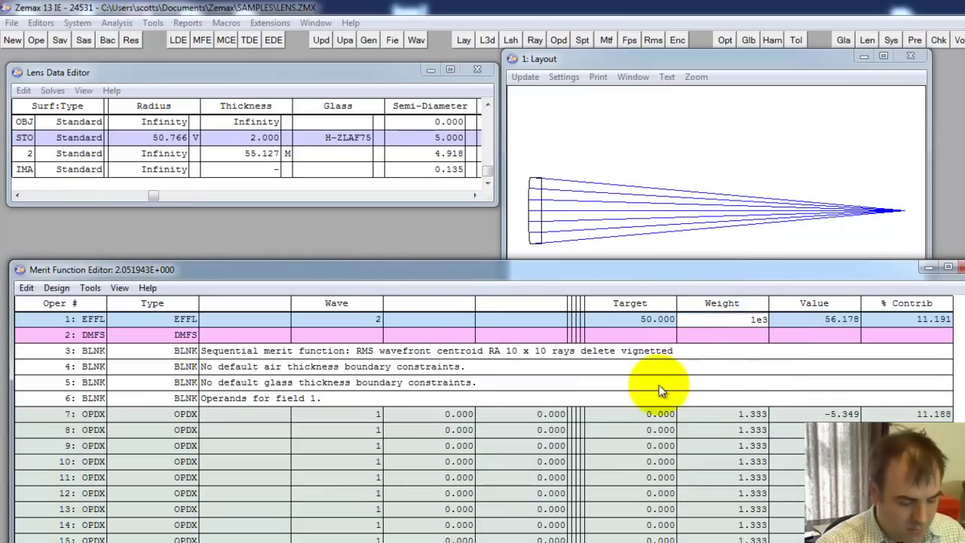
{"action": "left_click", "coordinate": [656, 386]}
{"action": "key", "text": "ctrl+o"}
{"action": "key", "text": "Return"}
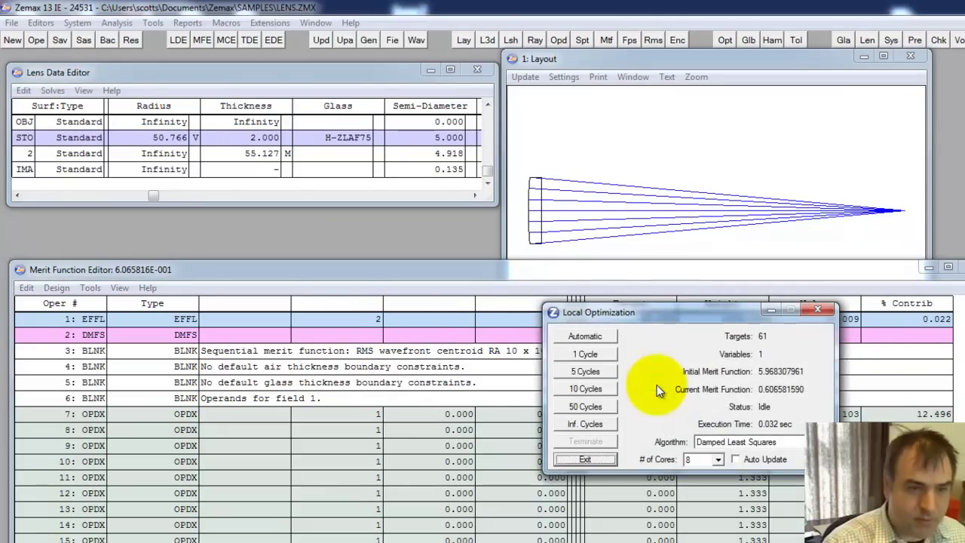
{"action": "left_click", "coordinate": [586, 459]}
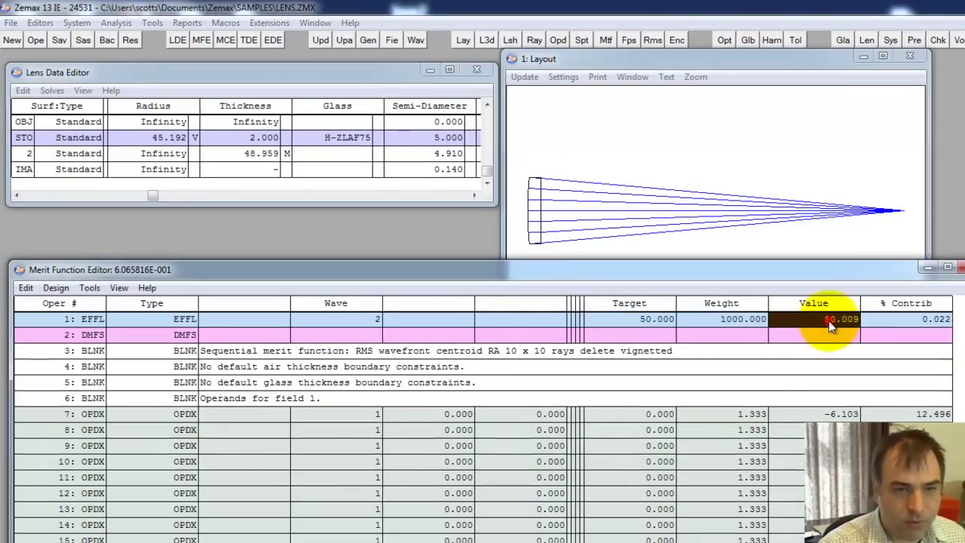
{"action": "left_click", "coordinate": [833, 324]}
Examine the optimized lens in the 2D layout, including its shape, ray paths and focus, and the system's status values
{"action": "left_click", "coordinate": [733, 233]}
{"action": "left_click", "coordinate": [416, 206]}
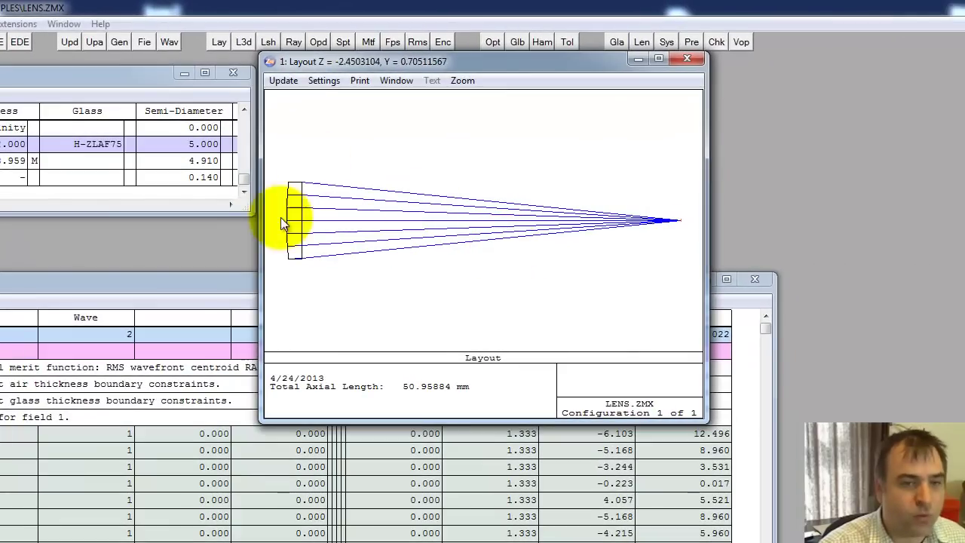
{"action": "left_click_drag", "start_coordinate": [373, 61], "coordinate": [372, 79]}
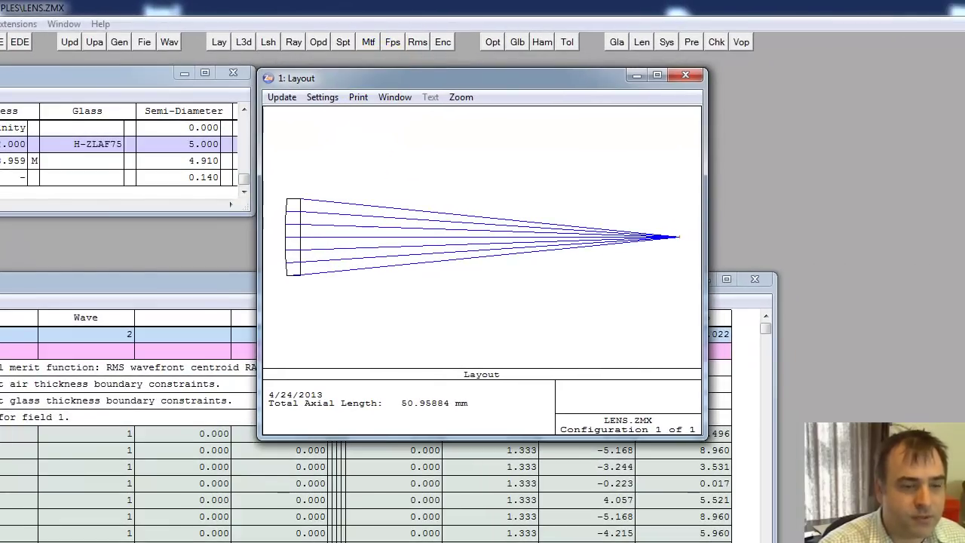
{"action": "left_click", "coordinate": [407, 269]}
{"action": "left_click", "coordinate": [294, 222]}
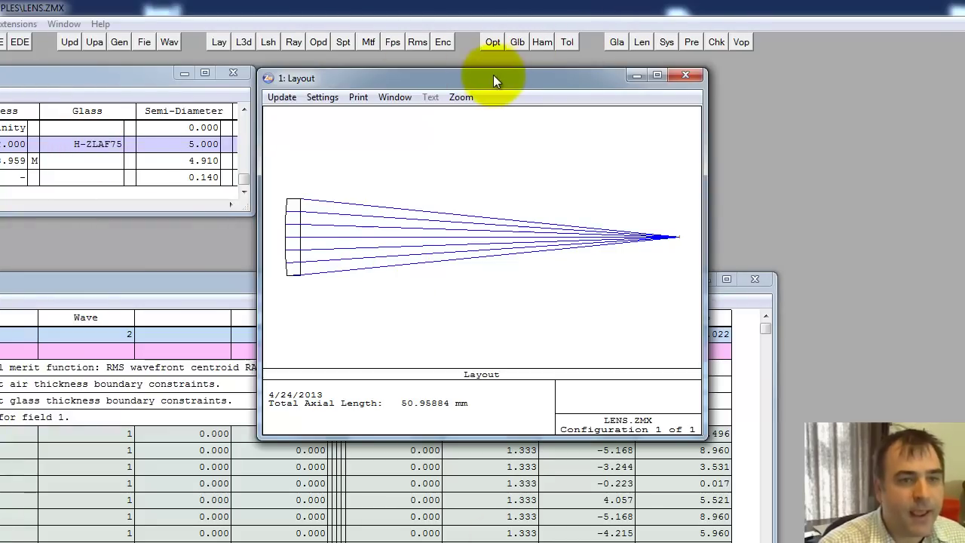
{"action": "left_click", "coordinate": [497, 172]}
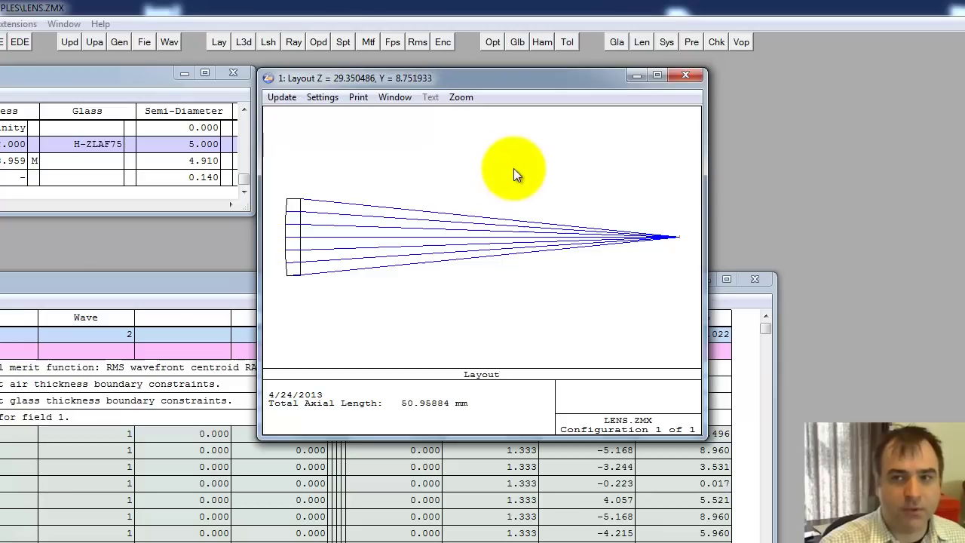
{"action": "left_click", "coordinate": [393, 78]}
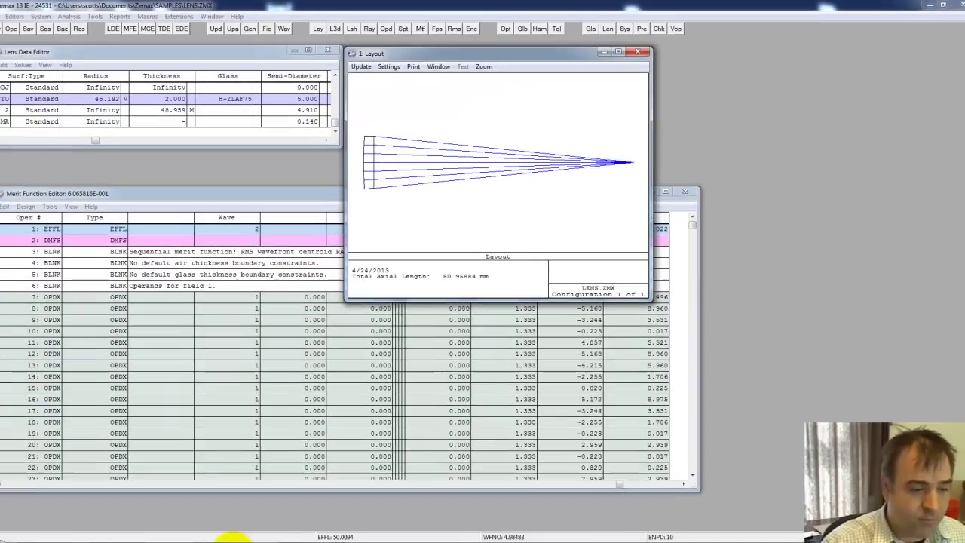
{"action": "left_click", "coordinate": [248, 535]}
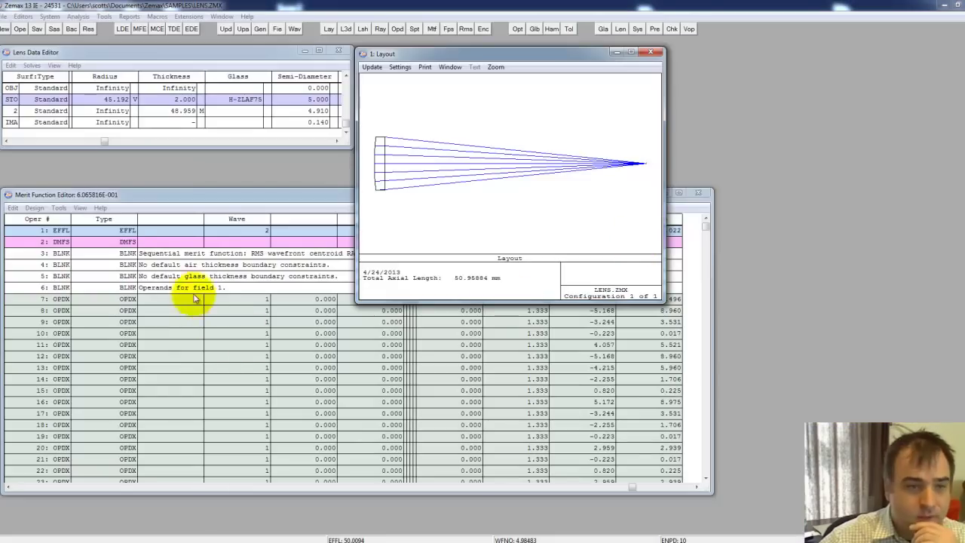
Insert two blank operand rows between EFFL and DMFS in the merit function
{"action": "left_click", "coordinate": [128, 264]}
{"action": "left_click", "coordinate": [124, 241]}
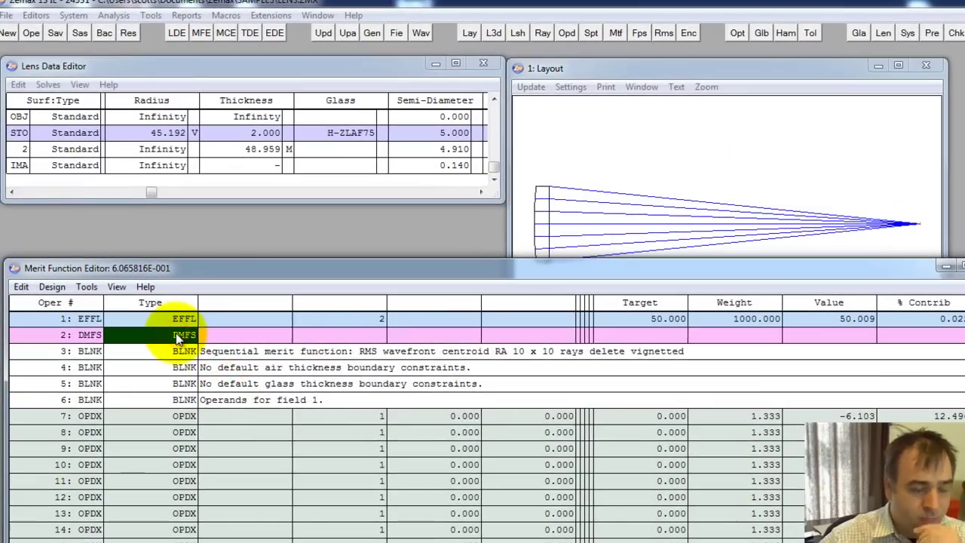
{"action": "key", "text": "Insert"}
{"action": "key", "text": "Insert"}
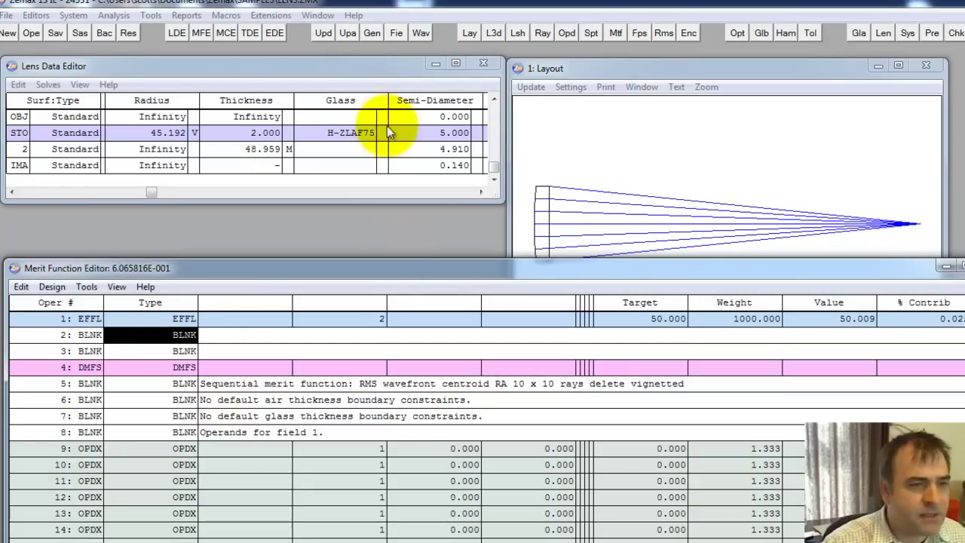
Look up the Abbe number of the stop surface's H-ZLAF75 glass in the glass catalog
{"action": "left_click", "coordinate": [349, 135]}
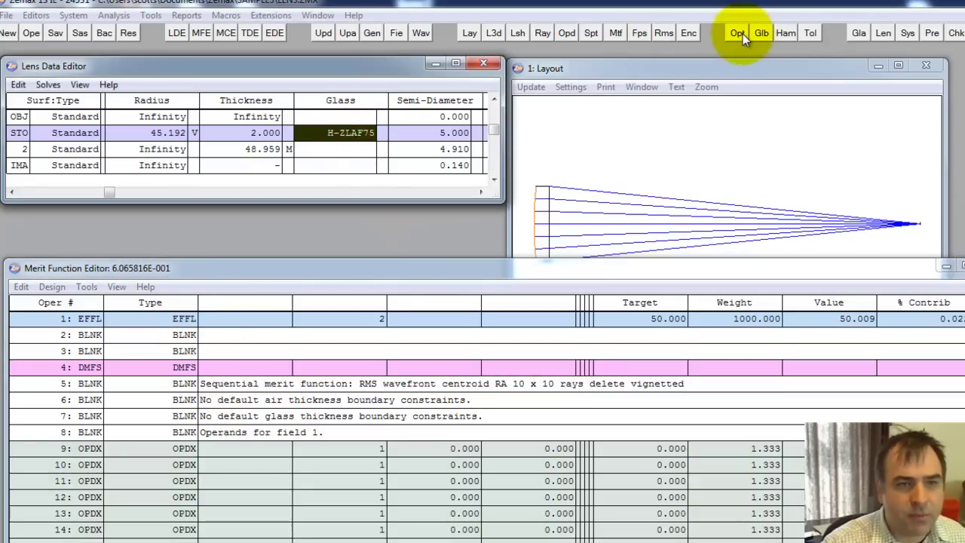
{"action": "left_click", "coordinate": [857, 34]}
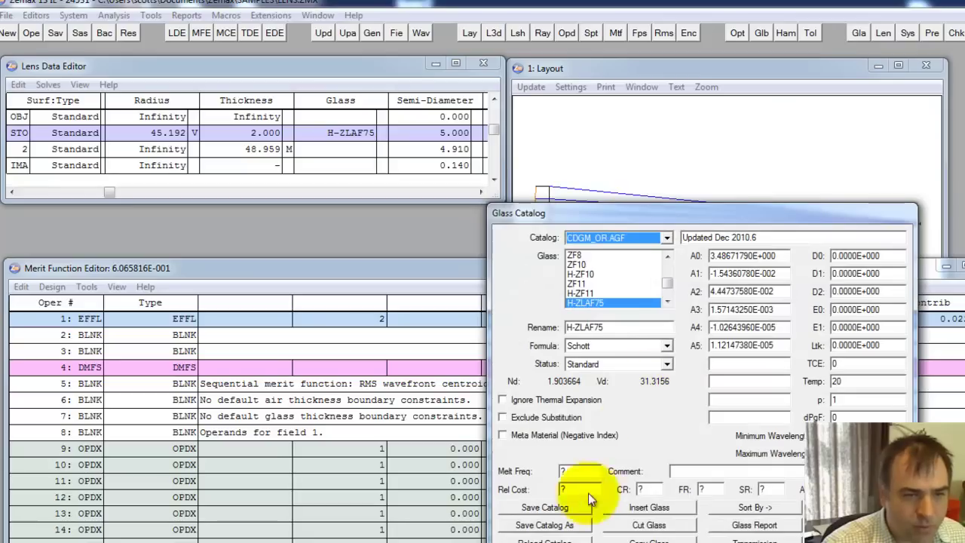
{"action": "left_click", "coordinate": [556, 537]}
Turn the first blank row below EFFL into a CONS operand with a target of 31.3
{"action": "left_click", "coordinate": [168, 335]}
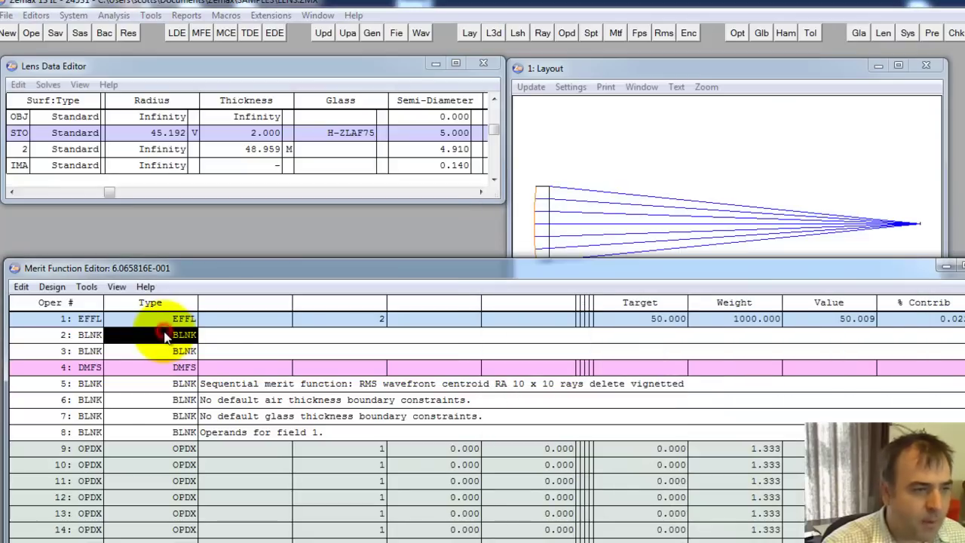
{"action": "type", "text": "cons"}
{"action": "key", "text": "Tab"}
{"action": "key", "text": "Tab"}
{"action": "key", "text": "Tab"}
{"action": "key", "text": "Tab"}
{"action": "key", "text": "Tab"}
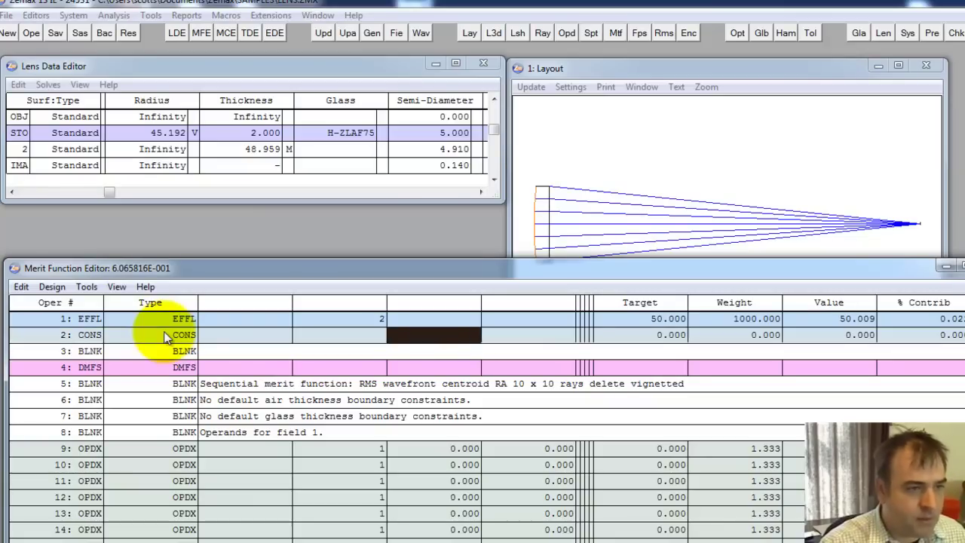
{"action": "type", "text": "3"}
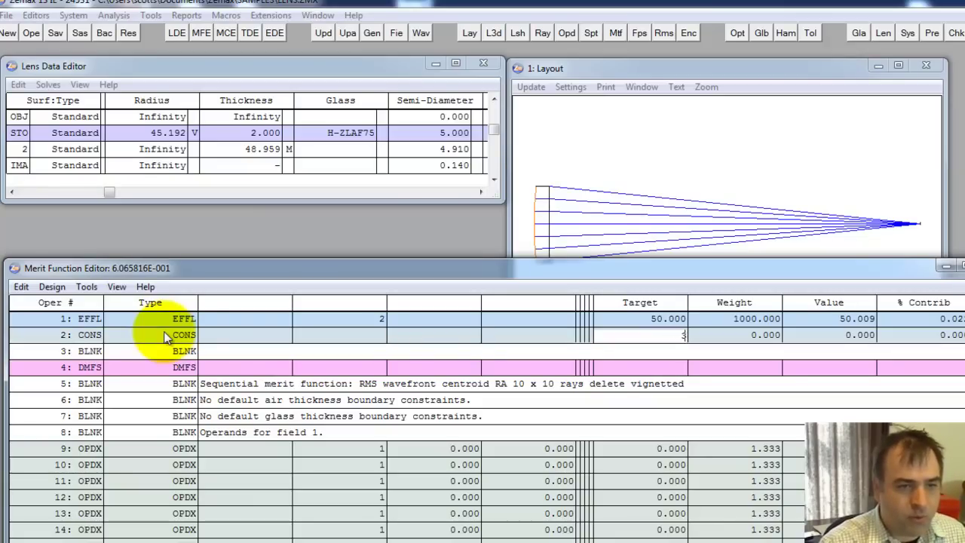
{"action": "type", "text": ".13"}
{"action": "key", "text": "Return"}
Add a DIVI operand below CONS that divides operand 1 by operand 2, keeping a spare blank row beneath it
{"action": "key", "text": "Down"}
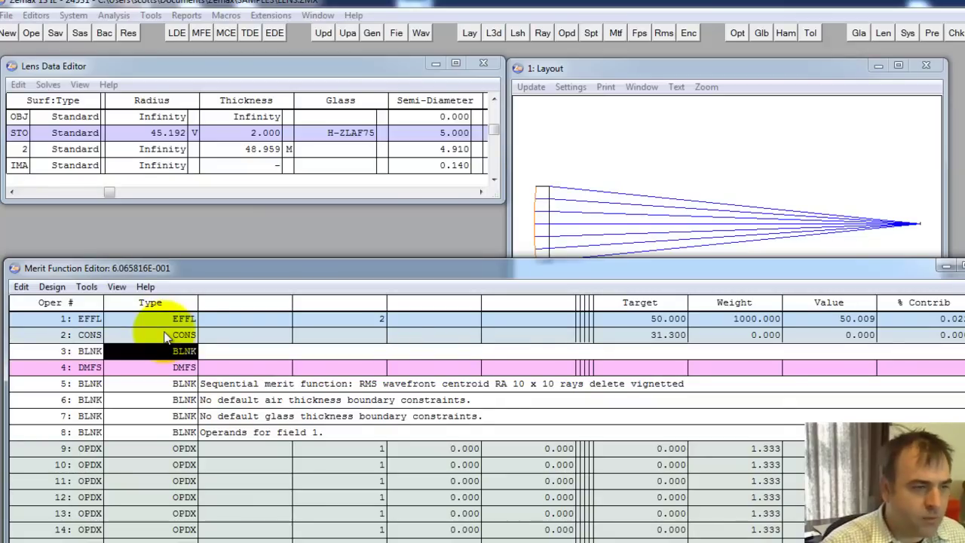
{"action": "key", "text": "Insert"}
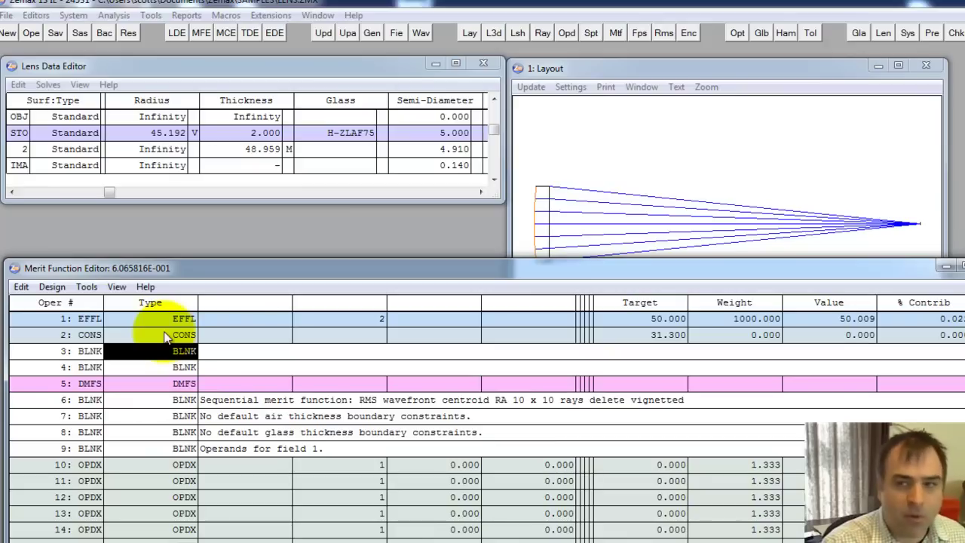
{"action": "type", "text": "di"}
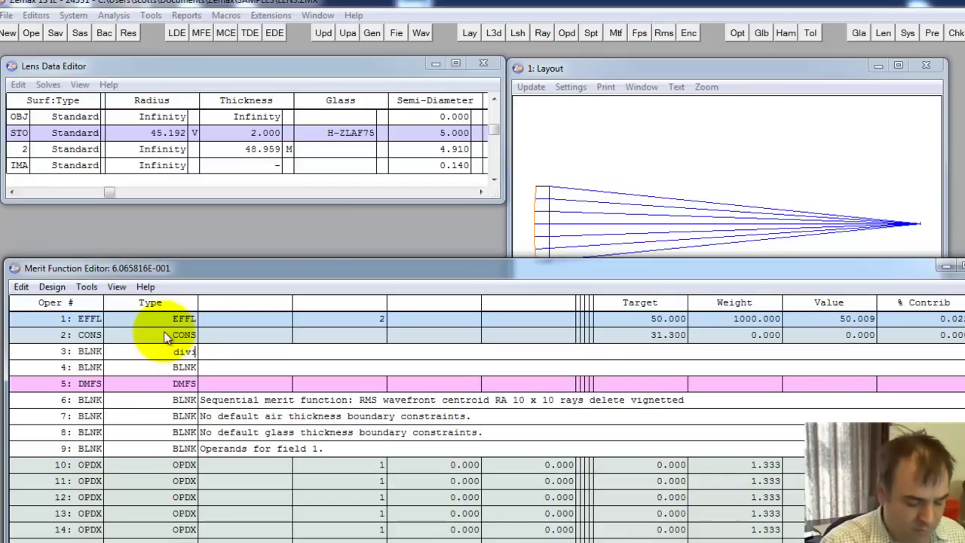
{"action": "type", "text": "vi"}
{"action": "key", "text": "Tab"}
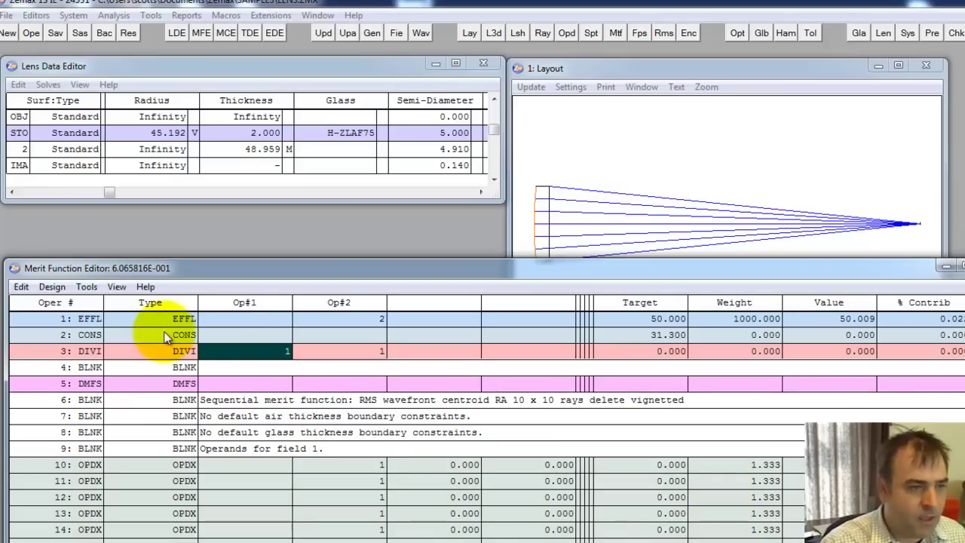
{"action": "key", "text": "Tab"}
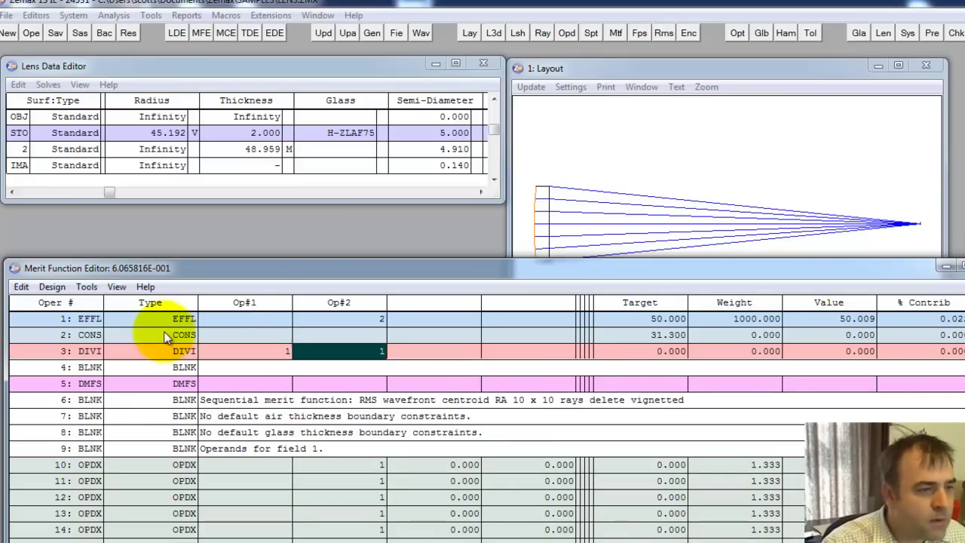
{"action": "type", "text": "2"}
{"action": "key", "text": "Return"}
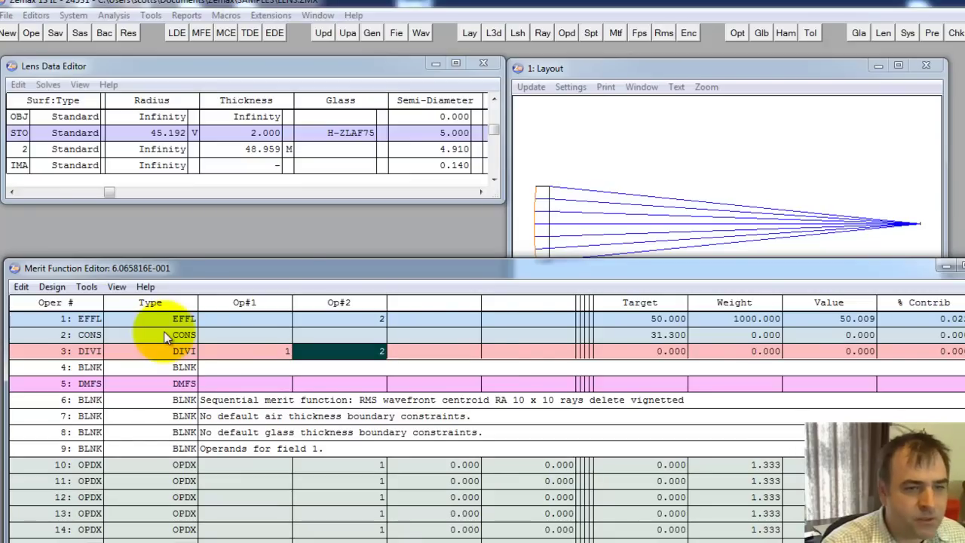
Add a PROB operand below DIVI with Op# 3 and a factor of 1000, and check its computed value
{"action": "key", "text": "Down"}
{"action": "key", "text": "Left"}
{"action": "key", "text": "Left"}
{"action": "key", "text": "Insert"}
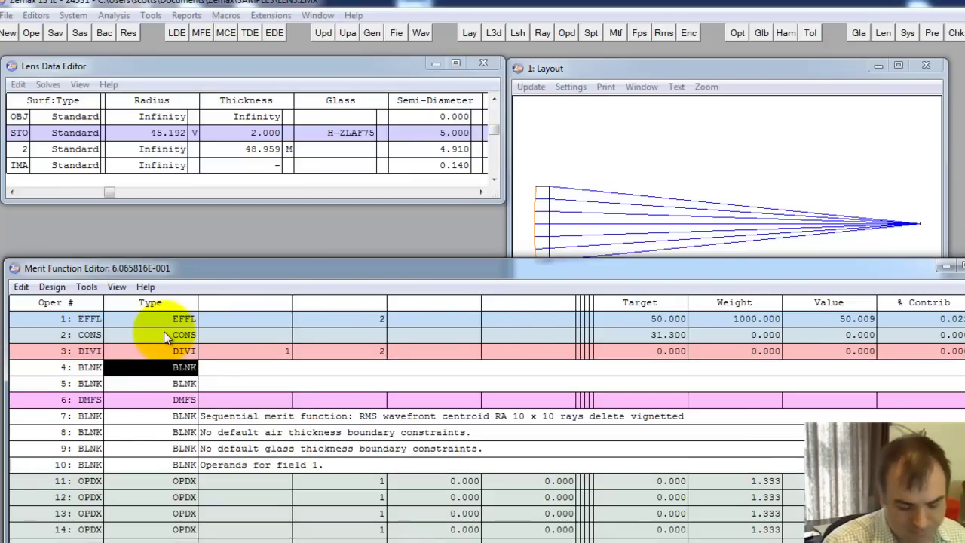
{"action": "type", "text": "p"}
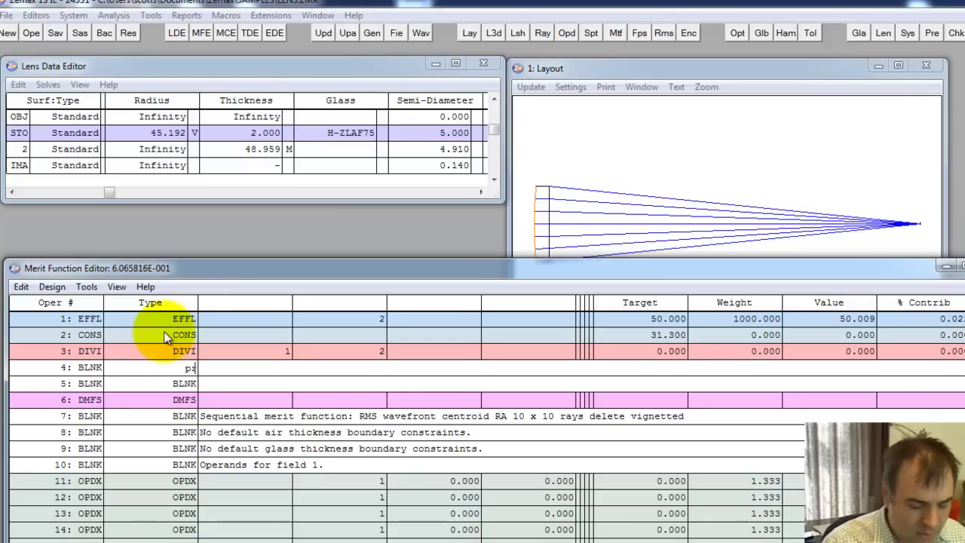
{"action": "type", "text": "rob"}
{"action": "key", "text": "Tab"}
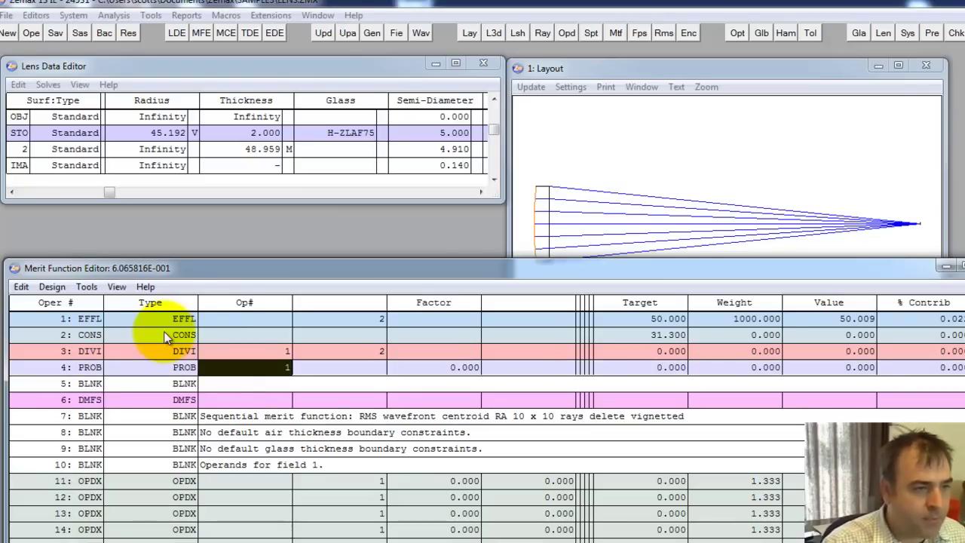
{"action": "type", "text": "3"}
{"action": "key", "text": "Tab"}
{"action": "type", "text": "1e3"}
{"action": "key", "text": "Return"}
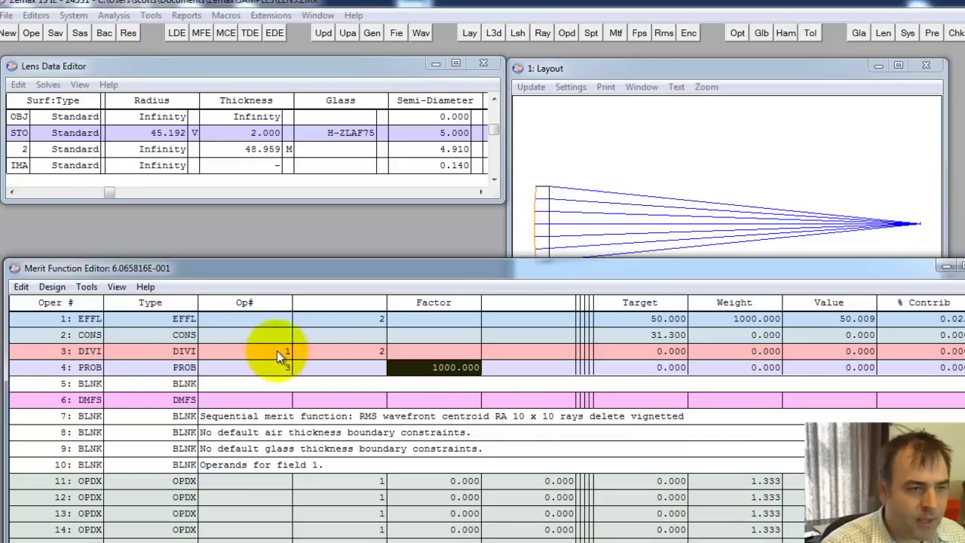
{"action": "left_click", "coordinate": [336, 349]}
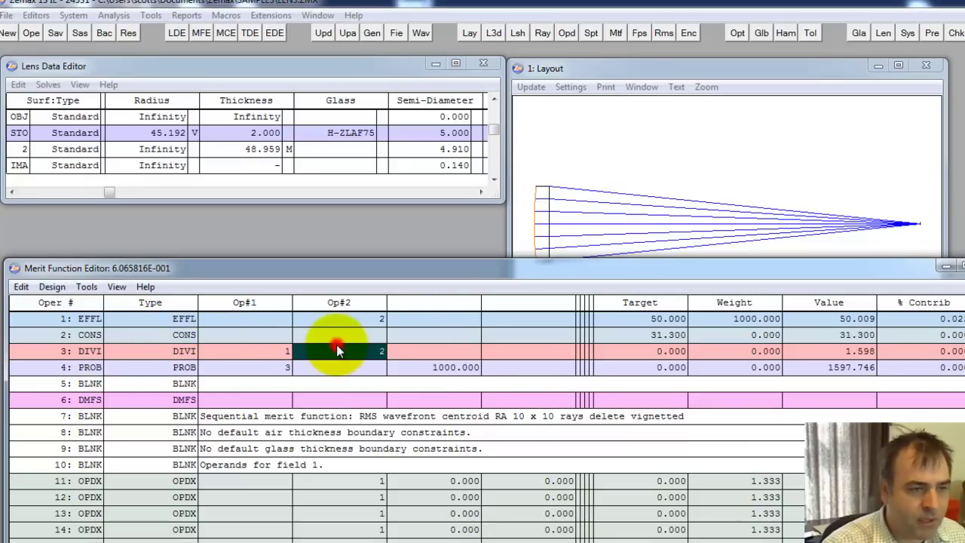
{"action": "left_click", "coordinate": [838, 371]}
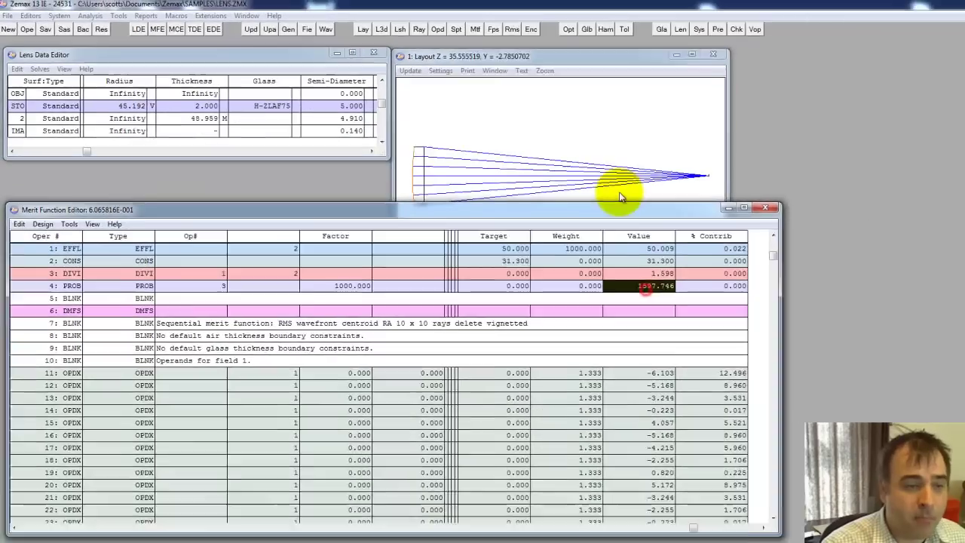
Open the Chromatic Focal Shift plot for the lens
{"action": "left_click", "coordinate": [798, 235]}
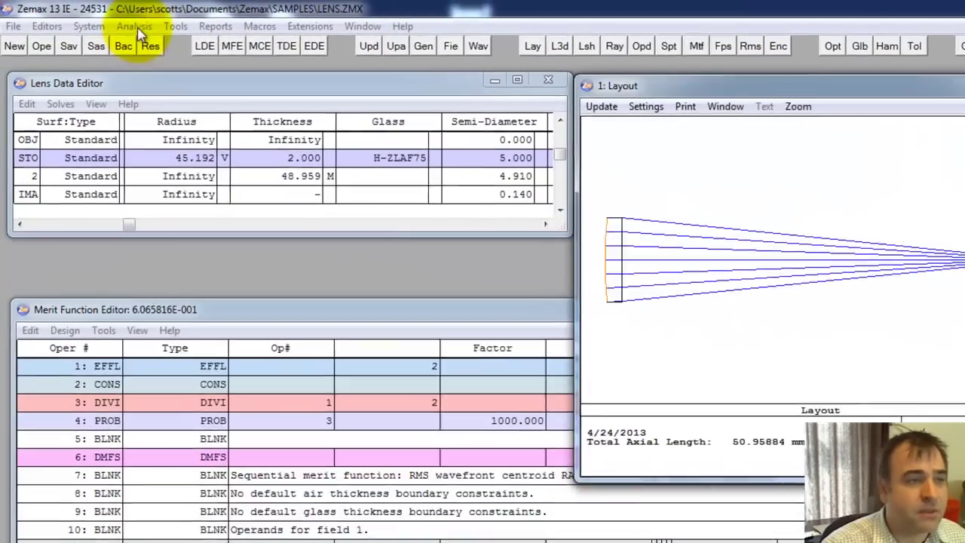
{"action": "left_click", "coordinate": [81, 16]}
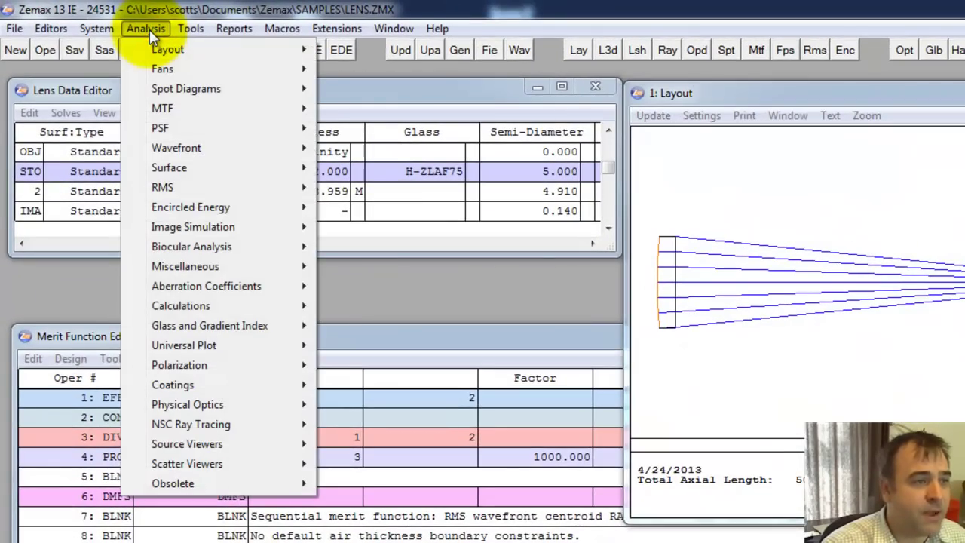
{"action": "left_click", "coordinate": [188, 266]}
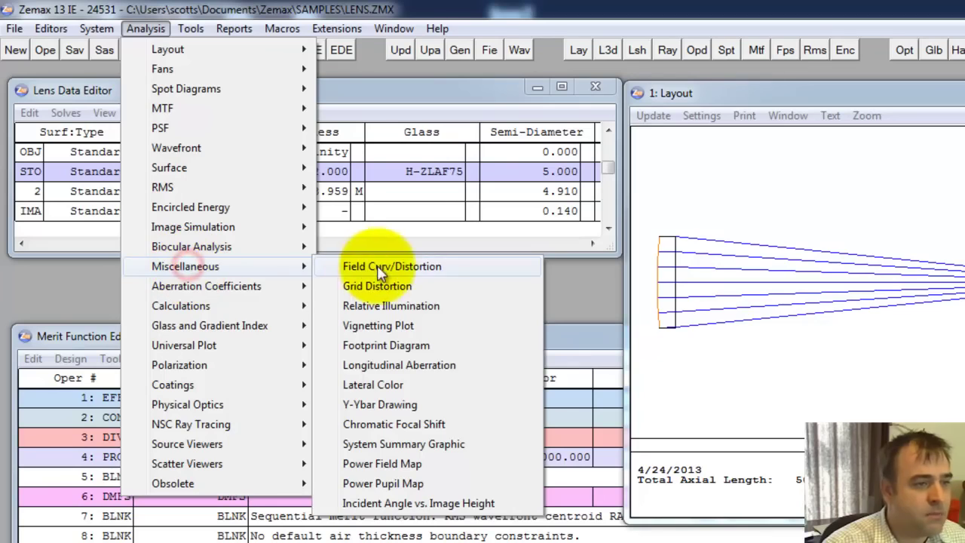
{"action": "left_click", "coordinate": [419, 424]}
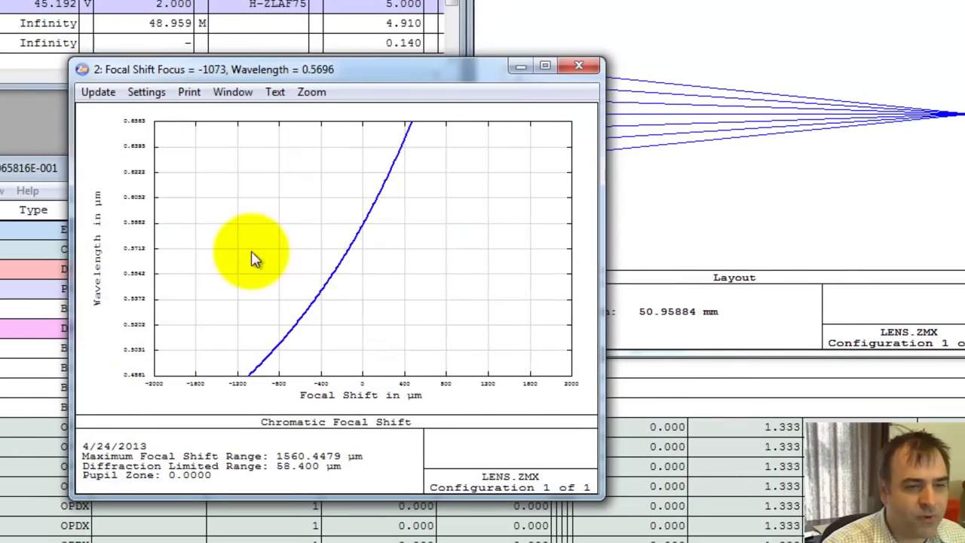
Enlarge the Focal Shift plot to read its maximum focal shift range, restore it, and compare the range with the PROB operand's value
{"action": "left_click_drag", "start_coordinate": [347, 71], "coordinate": [573, 9]}
{"action": "double_click", "coordinate": [578, 13]}
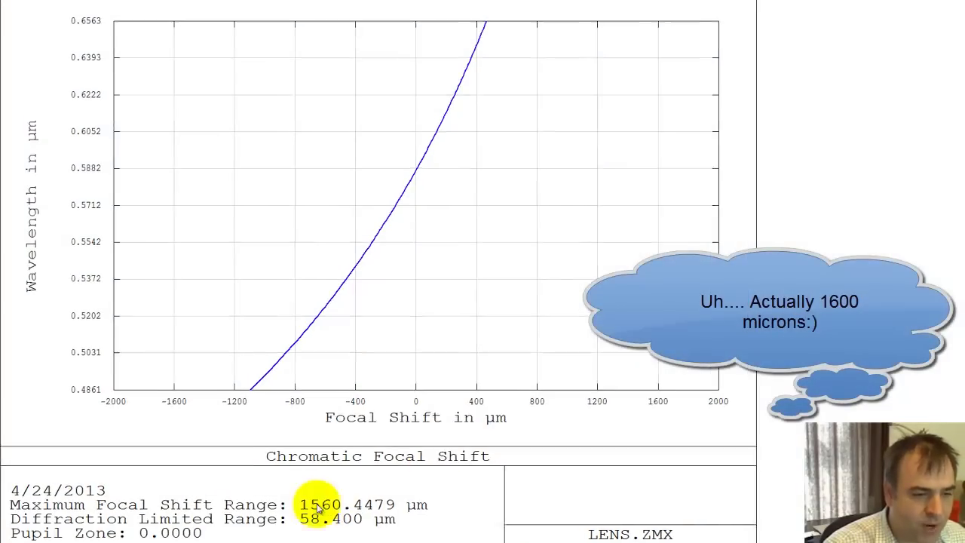
{"action": "left_click", "coordinate": [818, 10]}
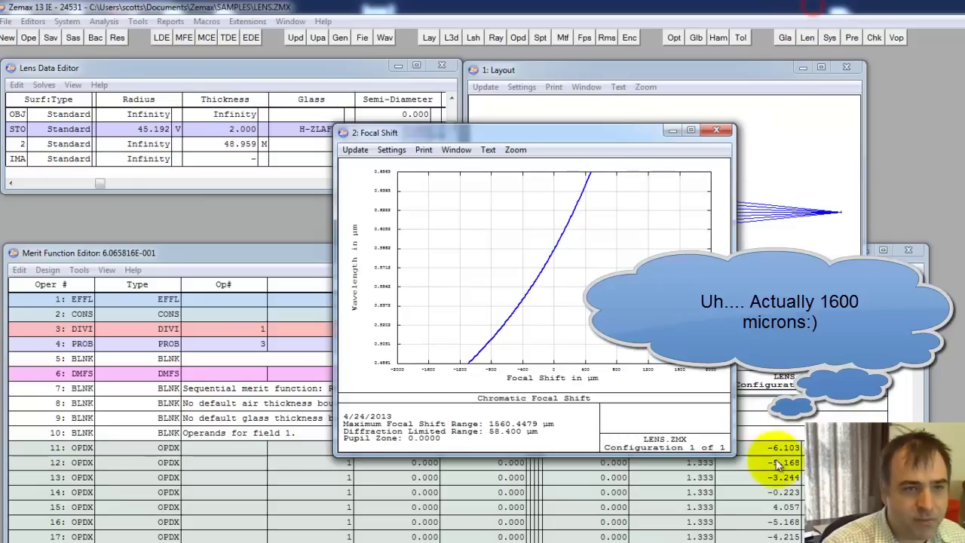
{"action": "left_click_drag", "start_coordinate": [521, 137], "coordinate": [750, 91]}
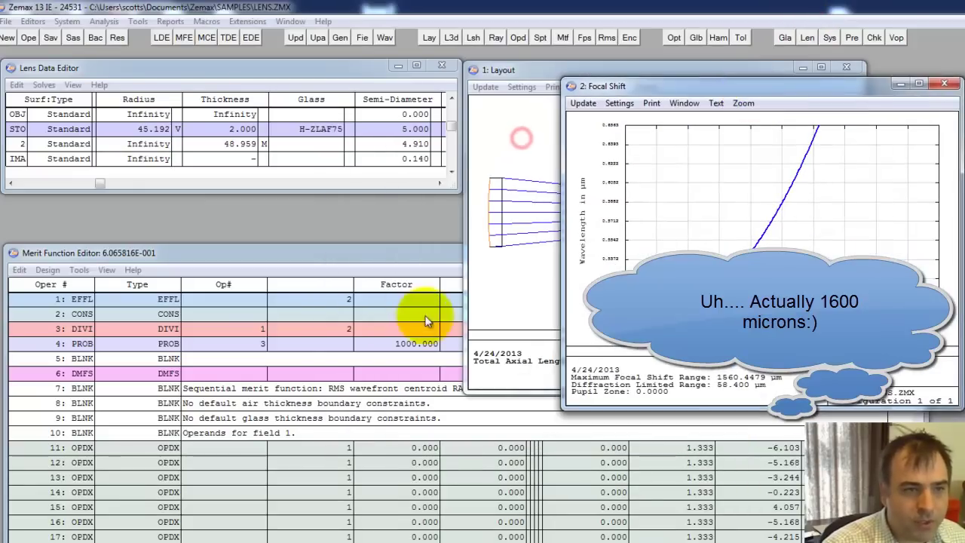
{"action": "left_click", "coordinate": [701, 253]}
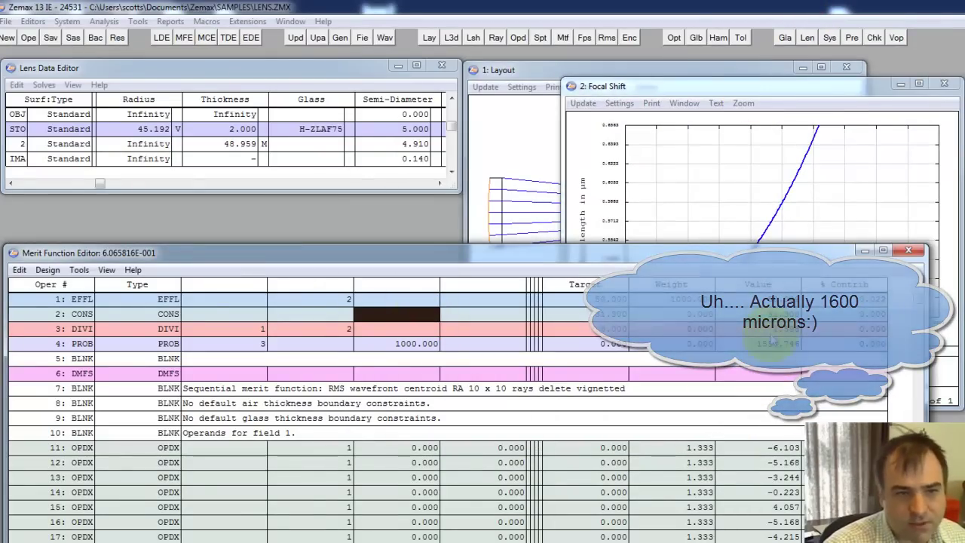
{"action": "left_click", "coordinate": [758, 343]}
Move the Focal Shift plot so it overlaps the layout and merit function windows but leaves the lens data uncovered
{"action": "left_click_drag", "start_coordinate": [739, 94], "coordinate": [664, 121]}
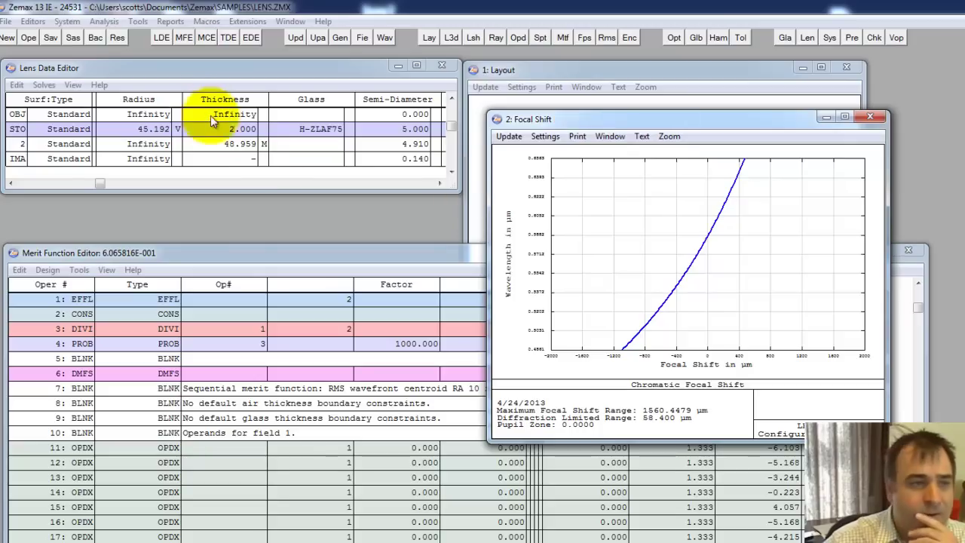
{"action": "left_click", "coordinate": [233, 130]}
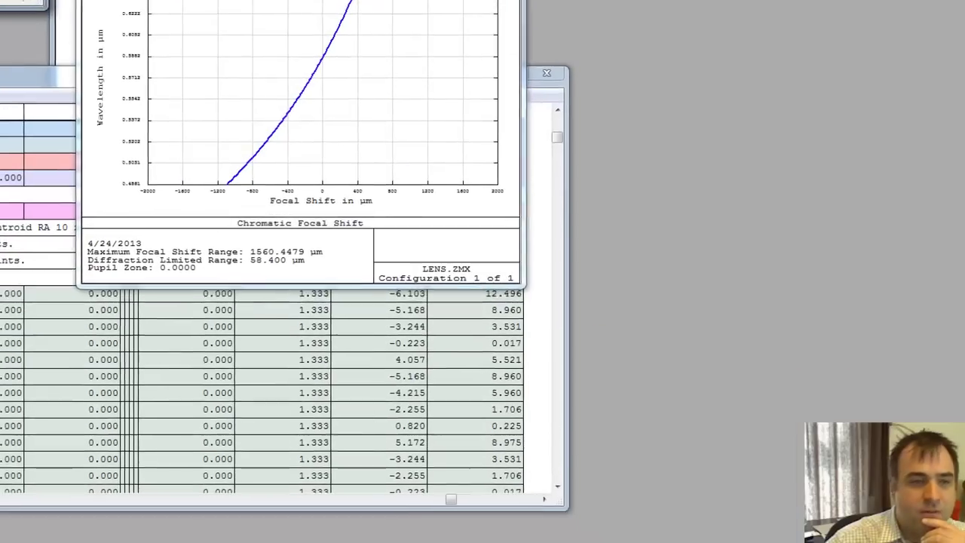
{"action": "left_click_drag", "start_coordinate": [389, 21], "coordinate": [471, 100]}
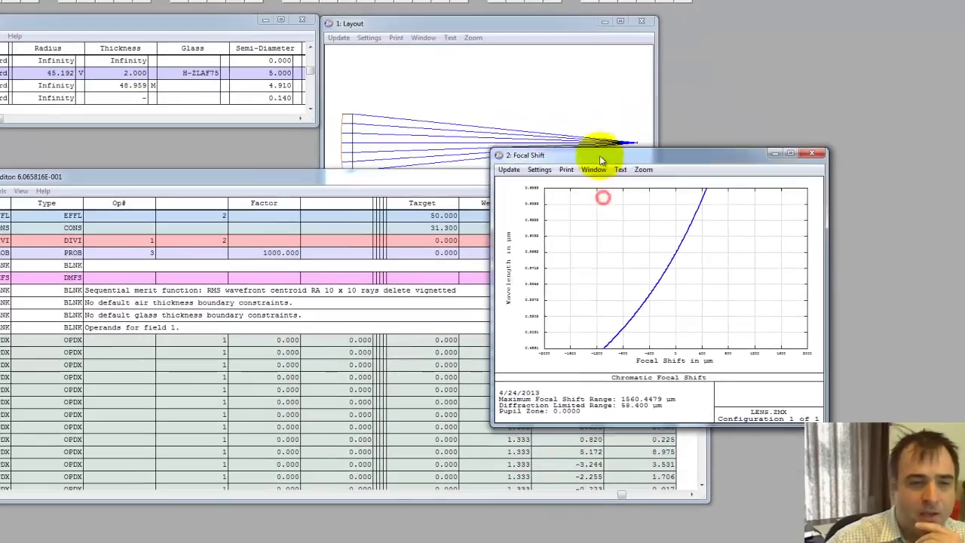
{"action": "left_click_drag", "start_coordinate": [601, 159], "coordinate": [591, 153]}
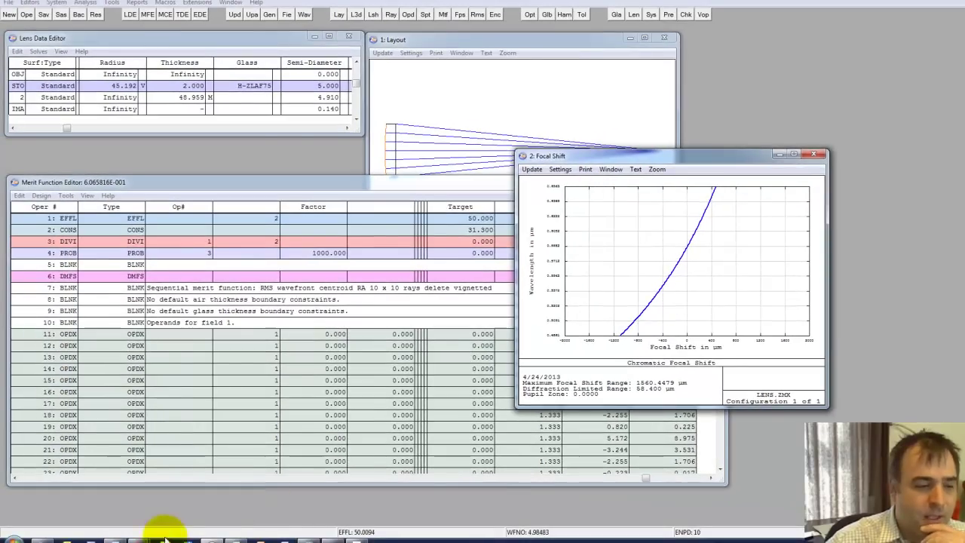
Switch to the browser, search for "nschott n-bk7" in a new tab, and open Schott's N-BK7 data sheet PDF
{"action": "mouse_move", "coordinate": [139, 536]}
{"action": "left_click", "coordinate": [194, 505]}
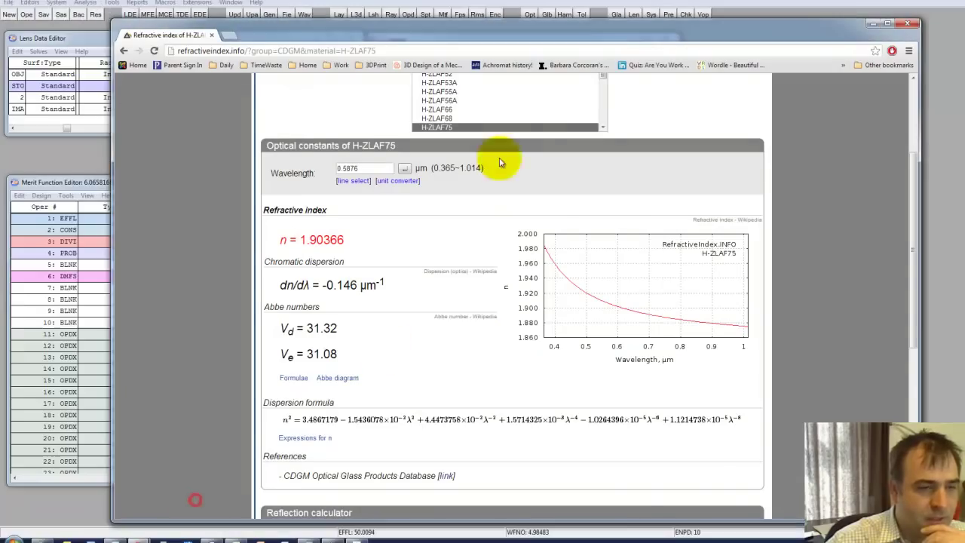
{"action": "left_click", "coordinate": [231, 37]}
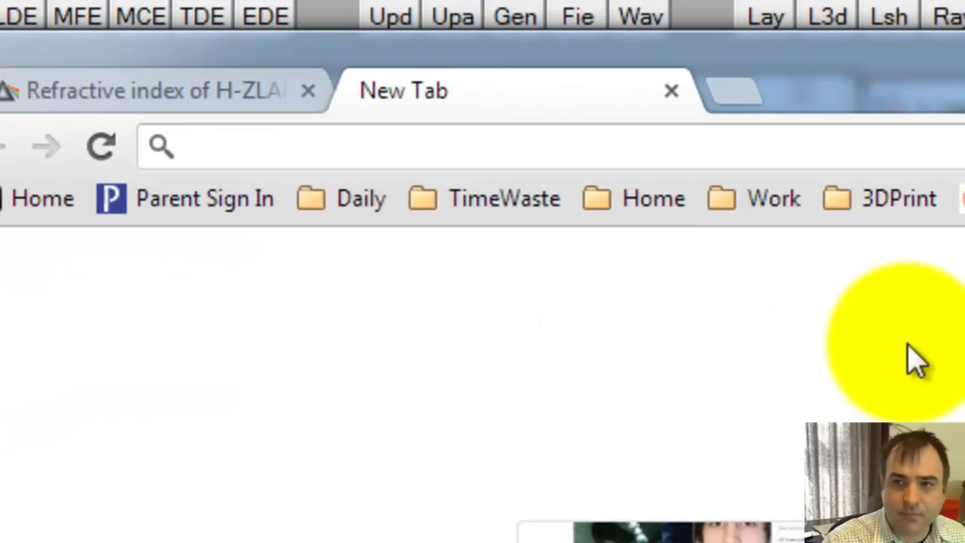
{"action": "type", "text": "nschot"}
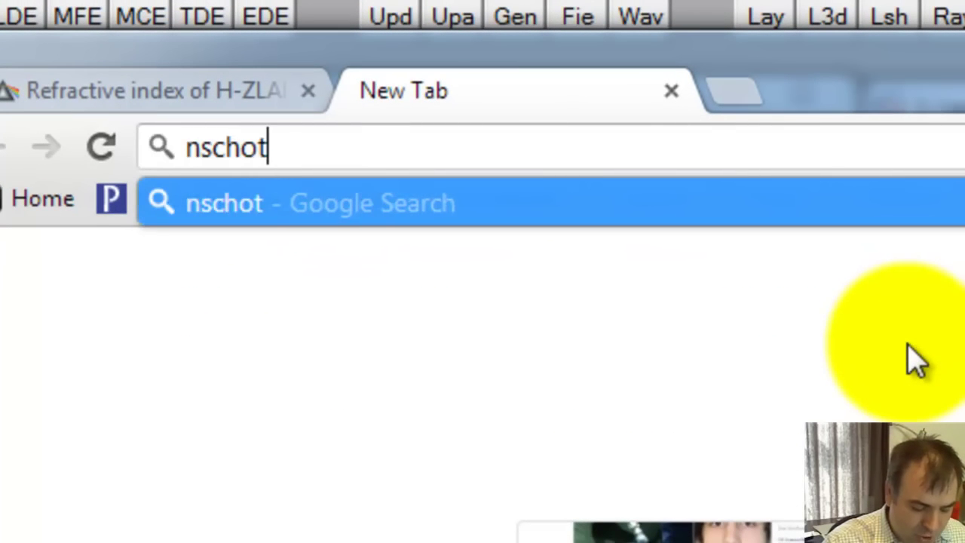
{"action": "type", "text": "t n-bk7"}
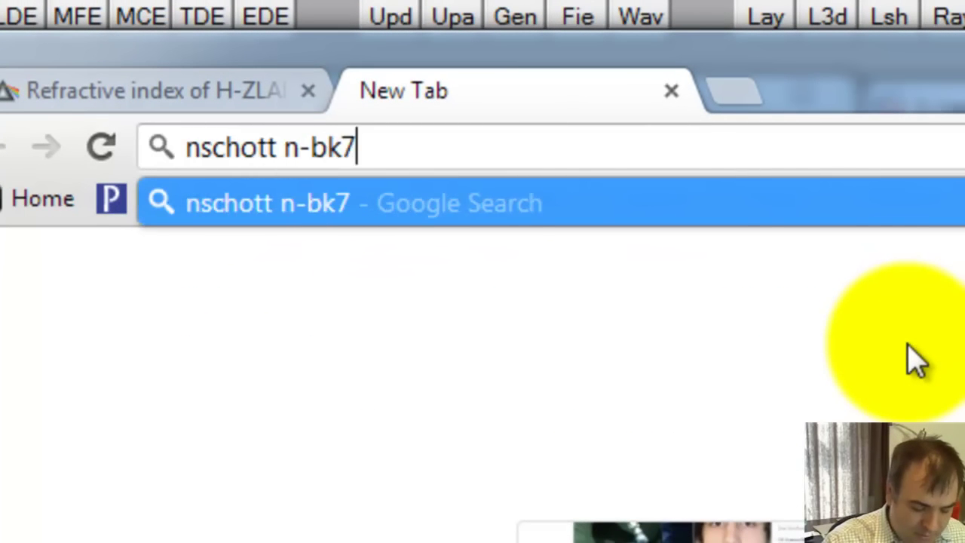
{"action": "key", "text": "Return"}
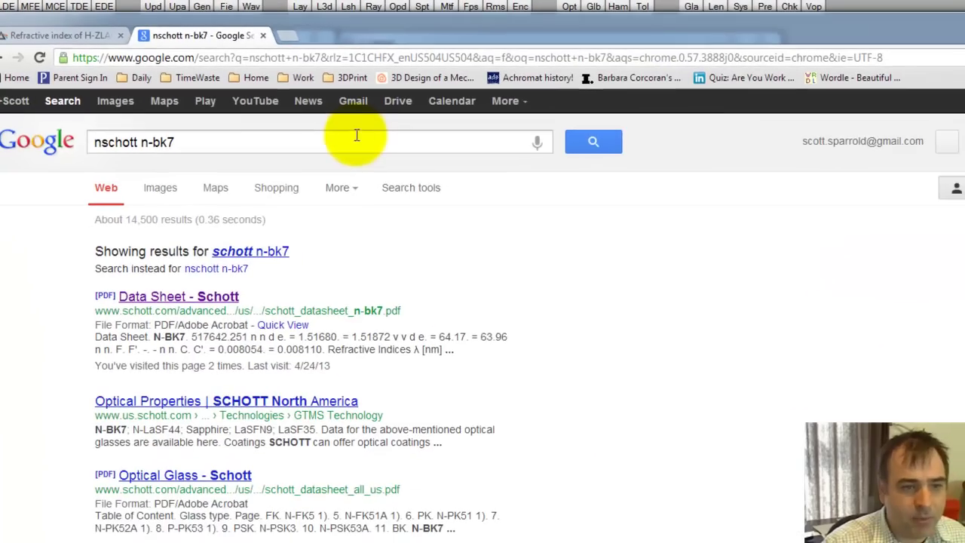
{"action": "left_click", "coordinate": [154, 297]}
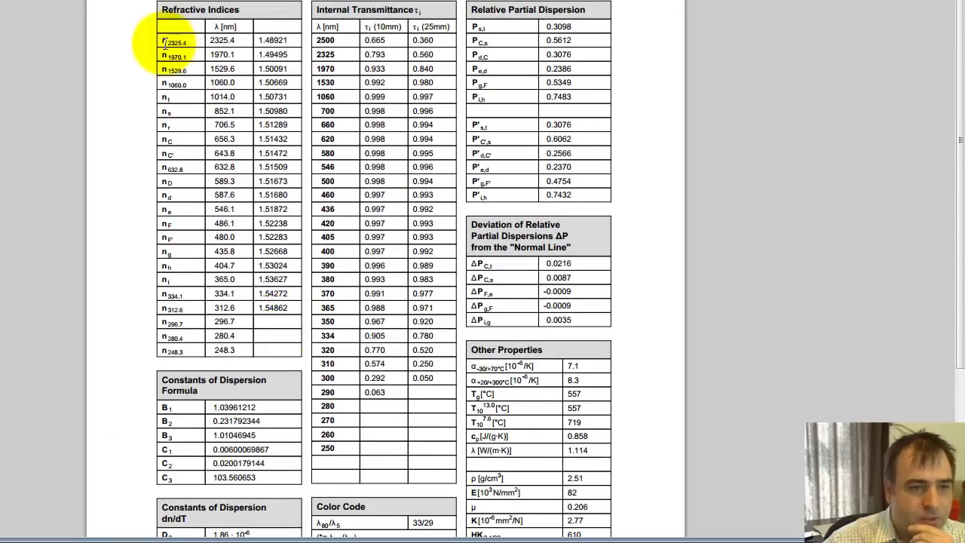
Copy the filled rows of the data sheet's Refractive Indices table and paste them into a blank Excel workbook starting at cell A3
{"action": "left_click_drag", "start_coordinate": [161, 41], "coordinate": [286, 307]}
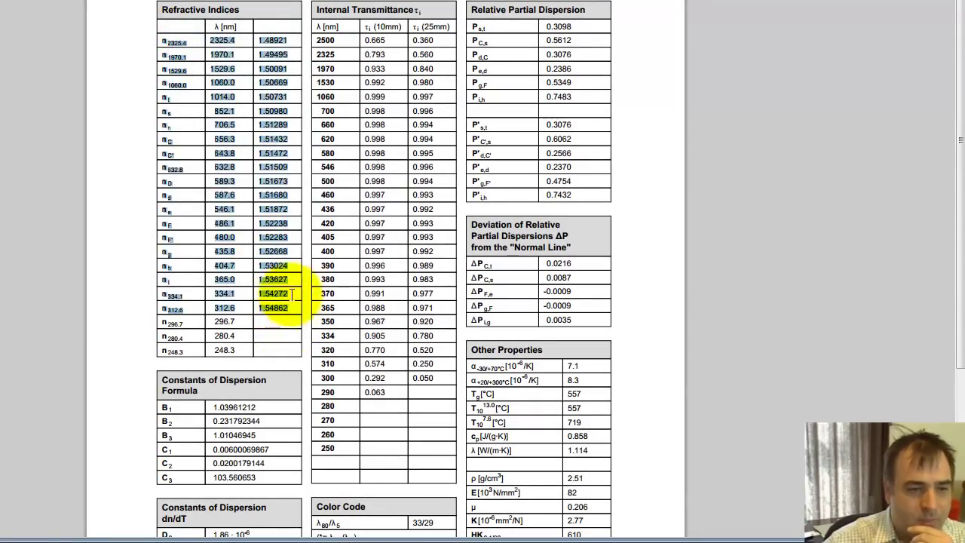
{"action": "right_click", "coordinate": [269, 160]}
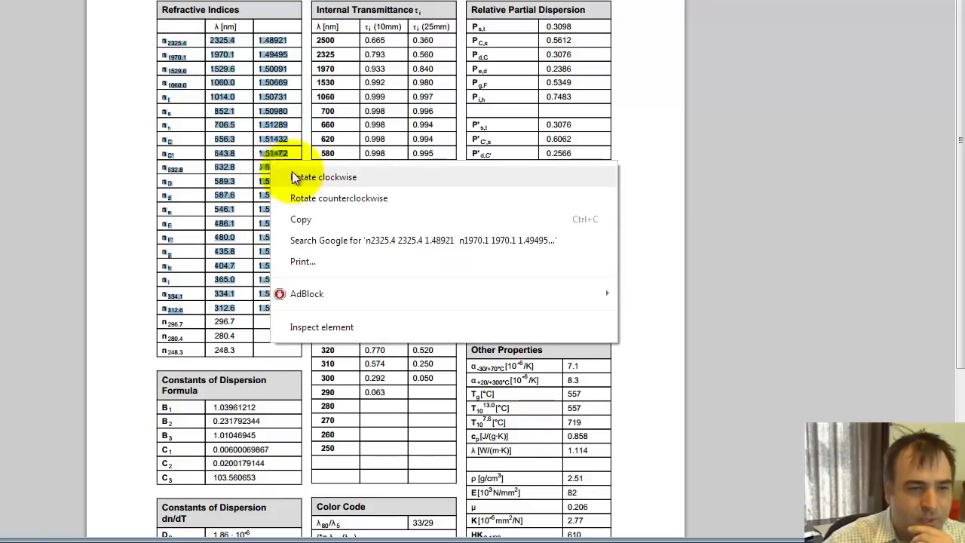
{"action": "left_click", "coordinate": [300, 219]}
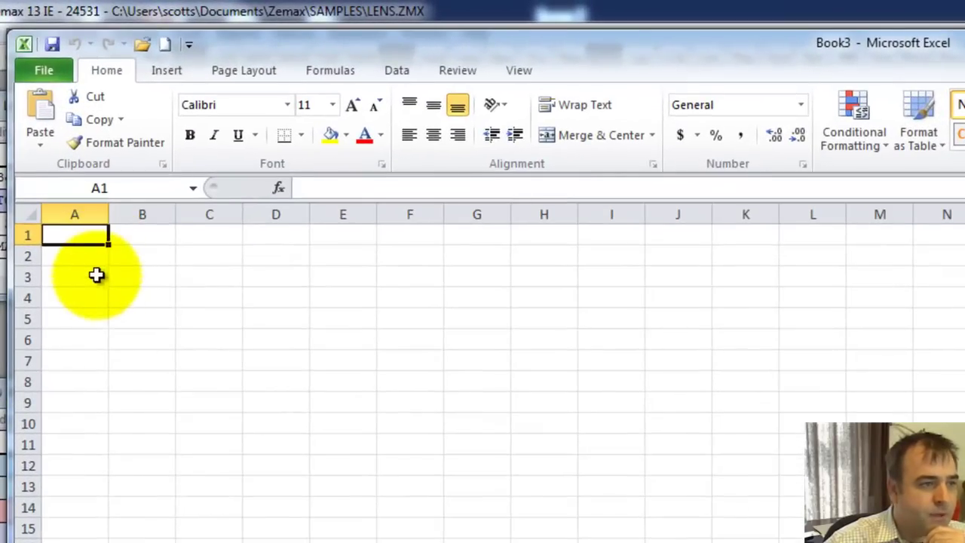
{"action": "right_click", "coordinate": [96, 275]}
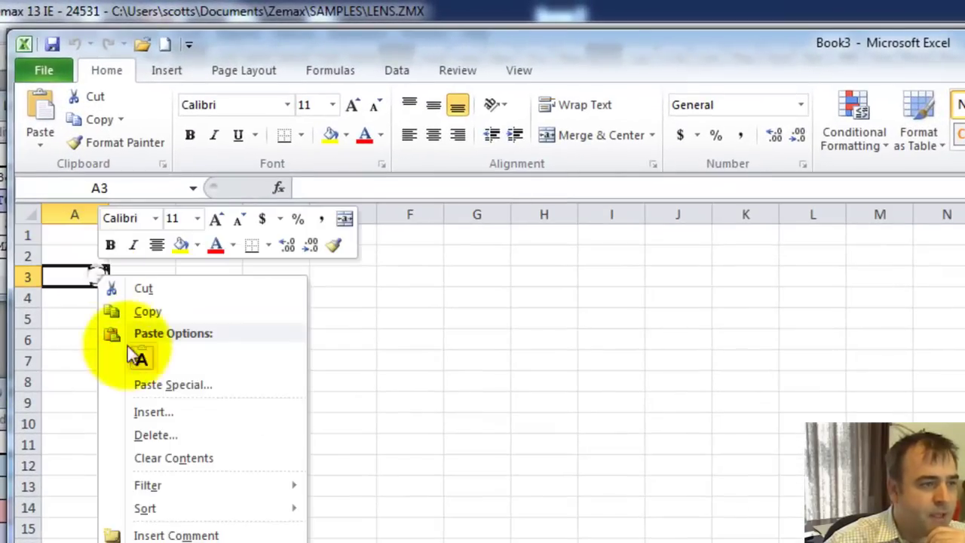
{"action": "left_click", "coordinate": [159, 387]}
{"action": "double_click", "coordinate": [71, 263]}
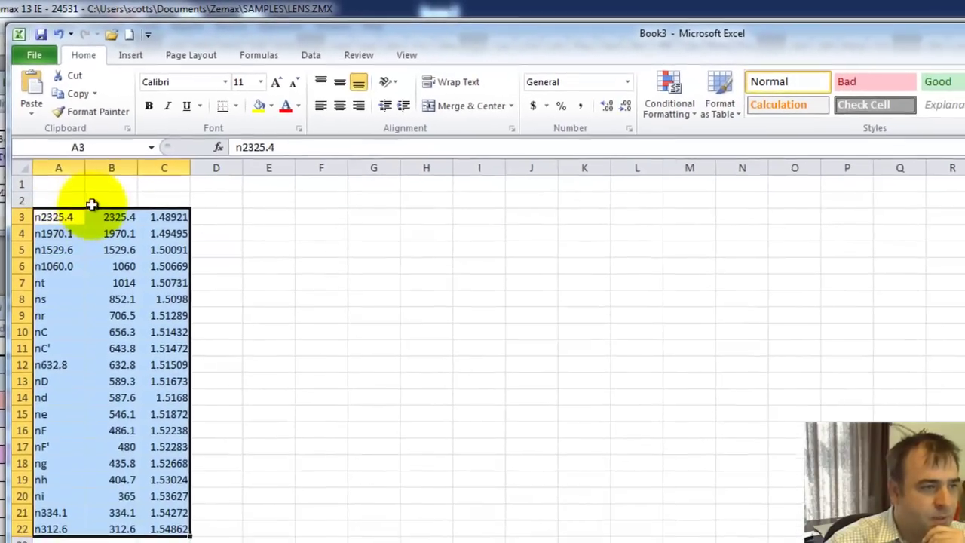
Enter the heading "Wavelength" in cell B2 and insert a blank row above the first data row
{"action": "left_click", "coordinate": [143, 238]}
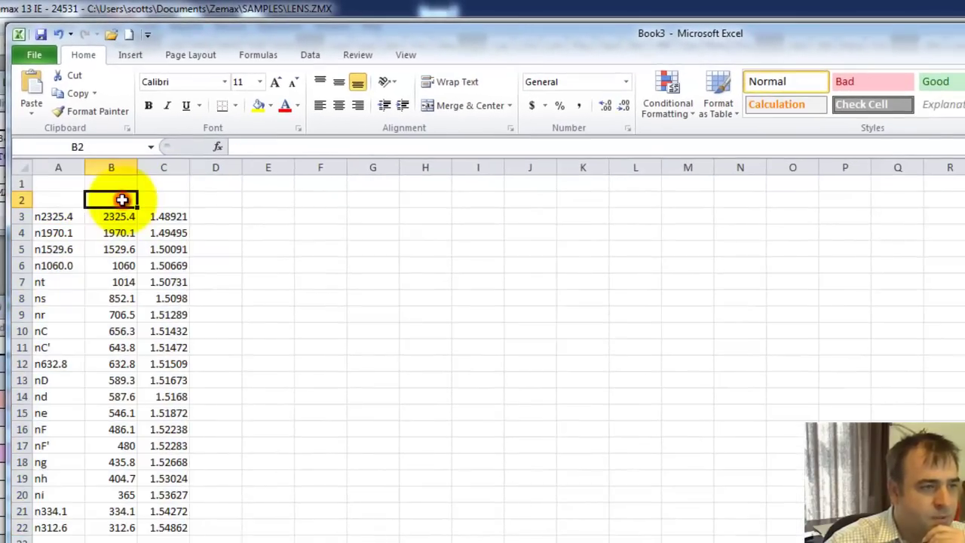
{"action": "type", "text": "Wavelength"}
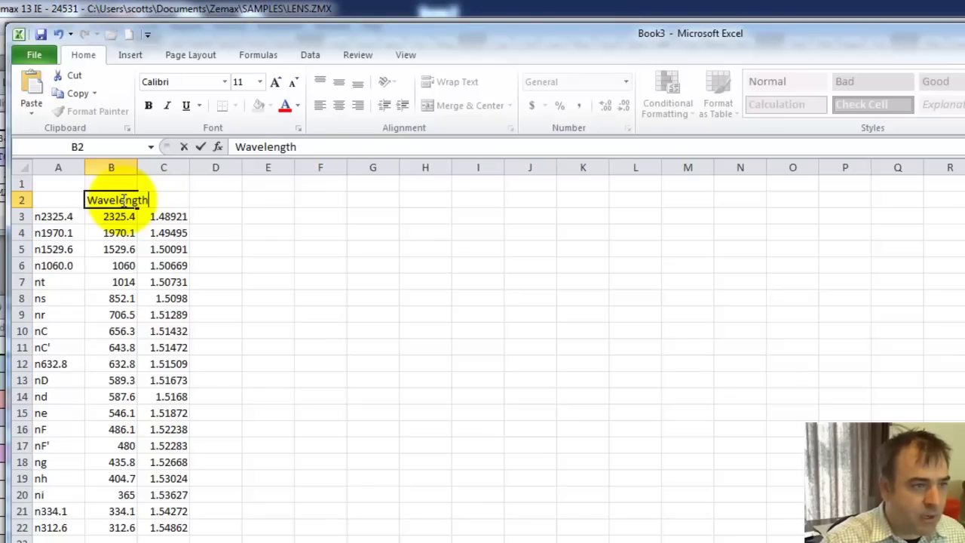
{"action": "key", "text": "Return"}
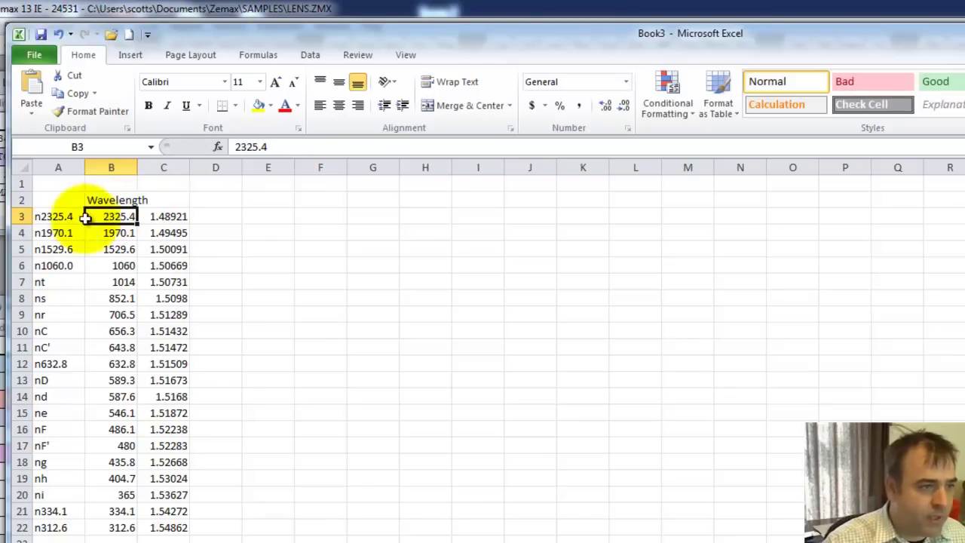
{"action": "right_click", "coordinate": [21, 216]}
{"action": "left_click", "coordinate": [59, 322]}
Enter "nm" in B3, "index" in C2 and "N-BK7" in C3, and fit column B's width to its contents
{"action": "left_click", "coordinate": [126, 216]}
{"action": "type", "text": "nm"}
{"action": "key", "text": "Tab"}
{"action": "key", "text": "Up"}
{"action": "type", "text": "index"}
{"action": "key", "text": "Return"}
{"action": "type", "text": "bk"}
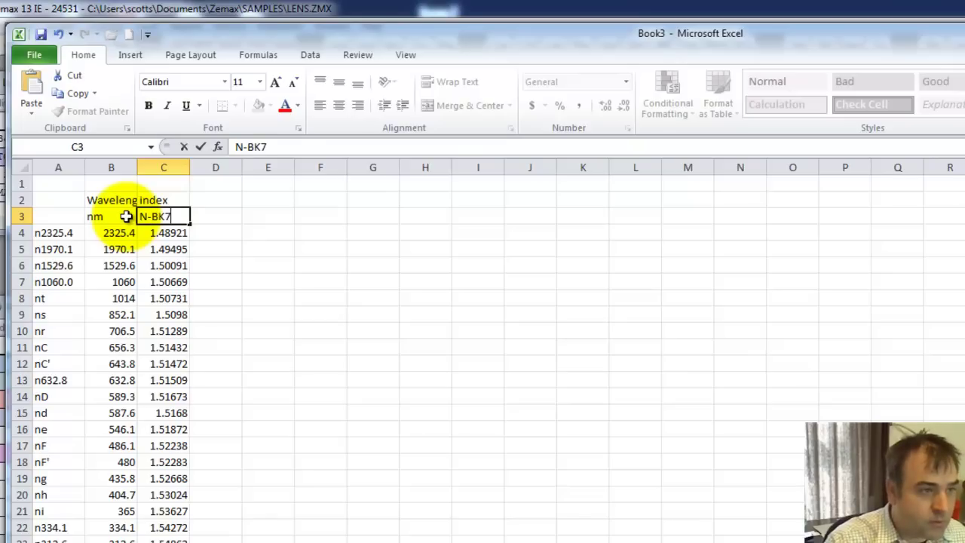
{"action": "key", "text": "Up"}
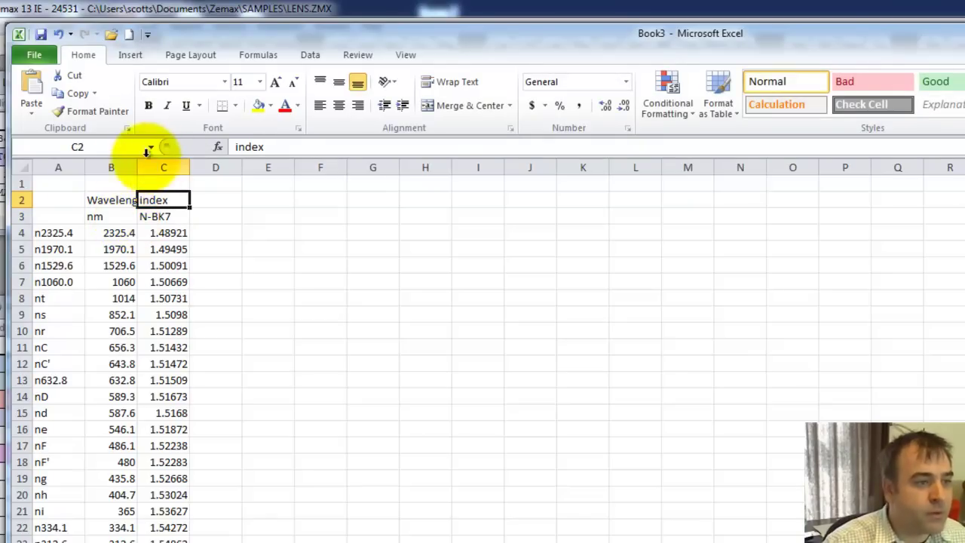
{"action": "double_click", "coordinate": [137, 167]}
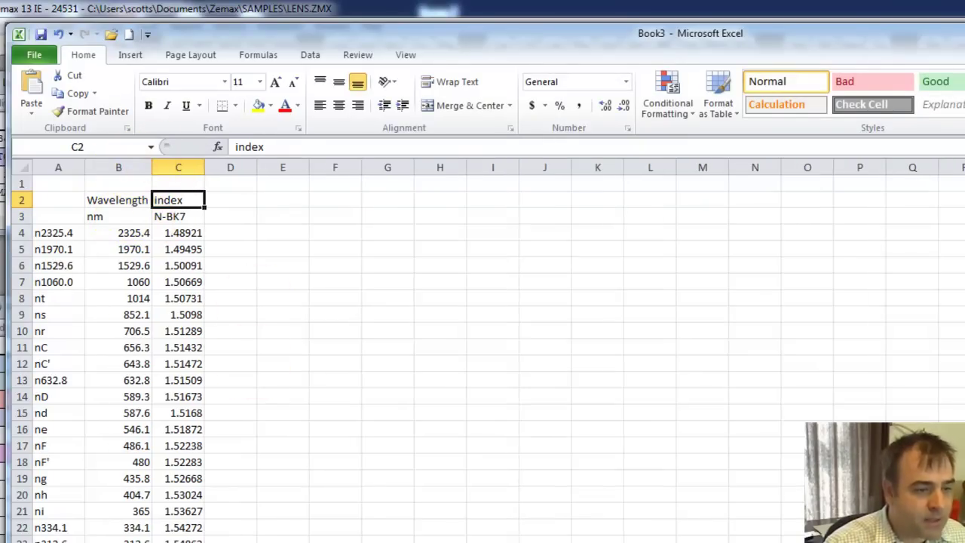
Switch to Zemax, open the Glass Catalog, and bring up its Fit Index Data dialog to check the wavelength and index inputs
{"action": "key", "text": "alt+Tab"}
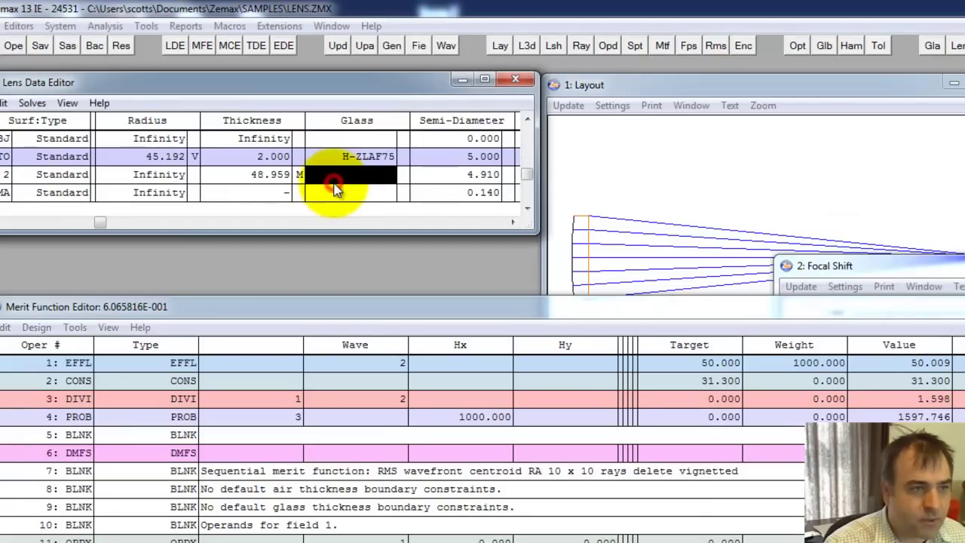
{"action": "left_click", "coordinate": [353, 156]}
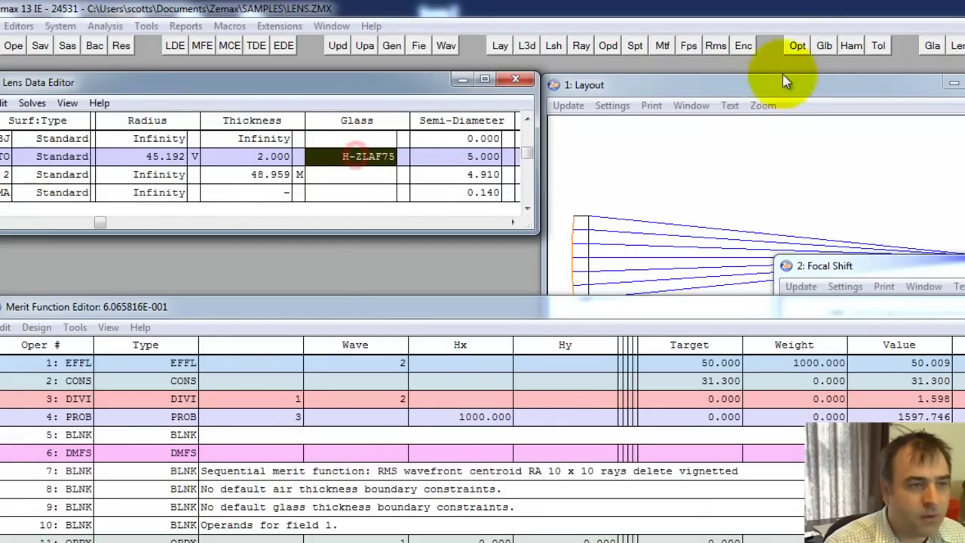
{"action": "left_click", "coordinate": [932, 45]}
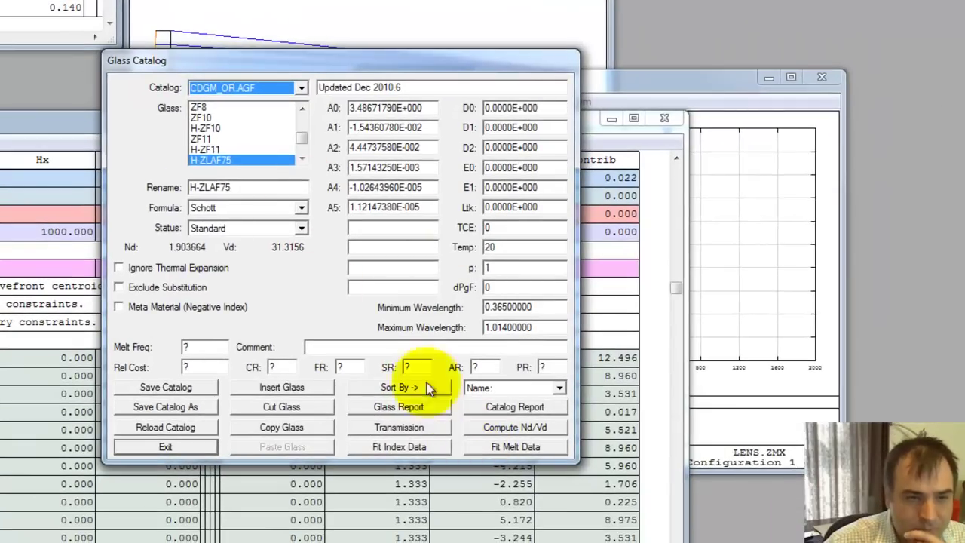
{"action": "left_click", "coordinate": [386, 449]}
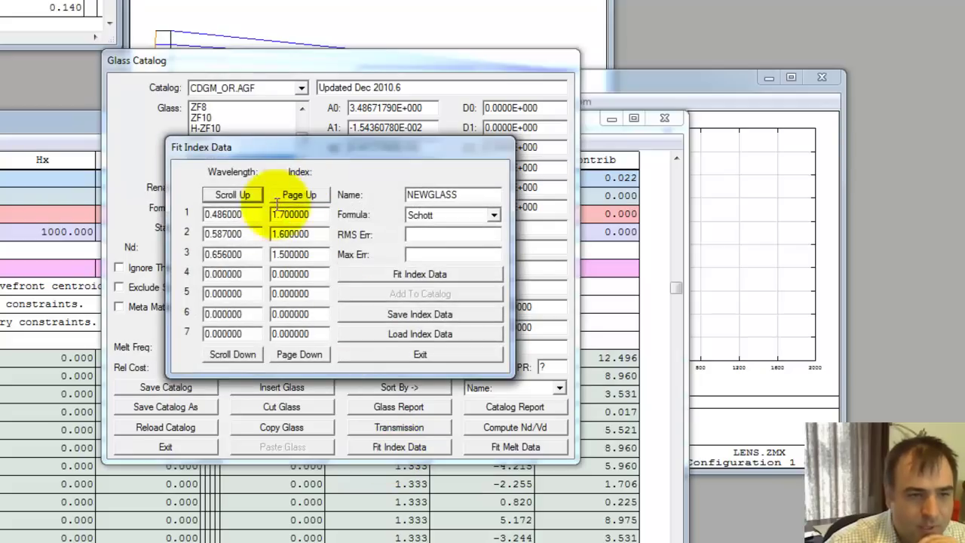
{"action": "left_click", "coordinate": [353, 354]}
Switch back to Excel and copy the wavelength and index headings in B2:C3 to E2:F3
{"action": "key", "text": "alt+Tab"}
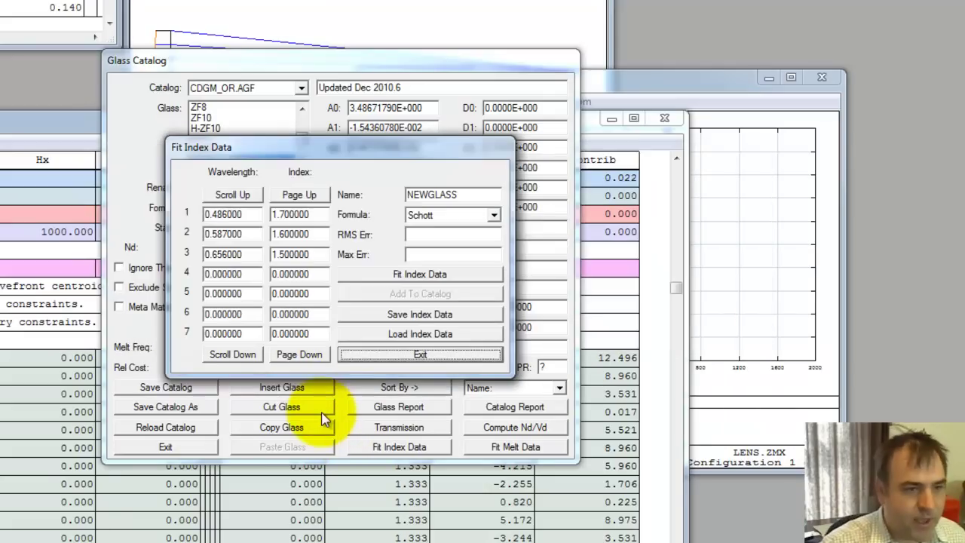
{"action": "key", "text": "alt+Tab"}
{"action": "key", "text": "alt+Tab"}
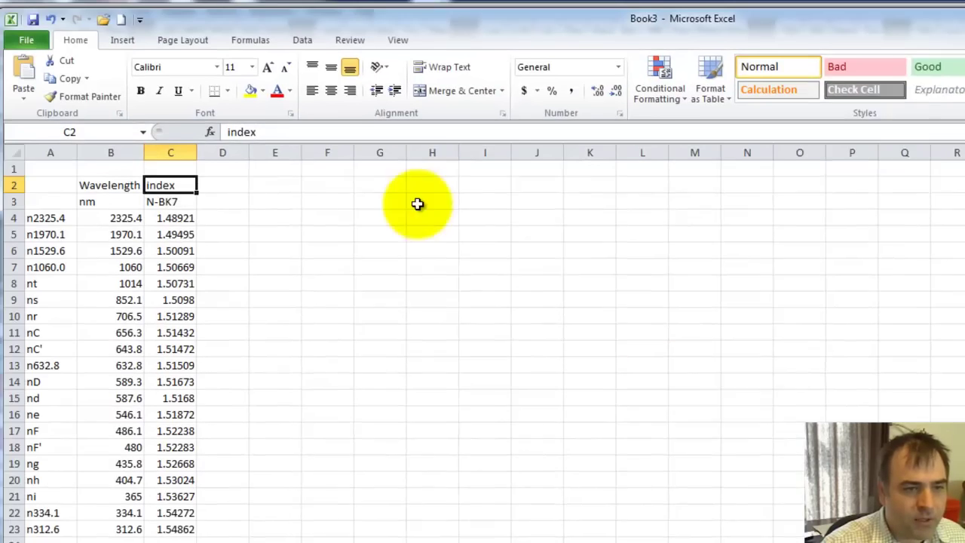
{"action": "left_click_drag", "start_coordinate": [152, 200], "coordinate": [190, 214]}
{"action": "key", "text": "ctrl+c"}
{"action": "left_click", "coordinate": [297, 202]}
{"action": "key", "text": "ctrl+v"}
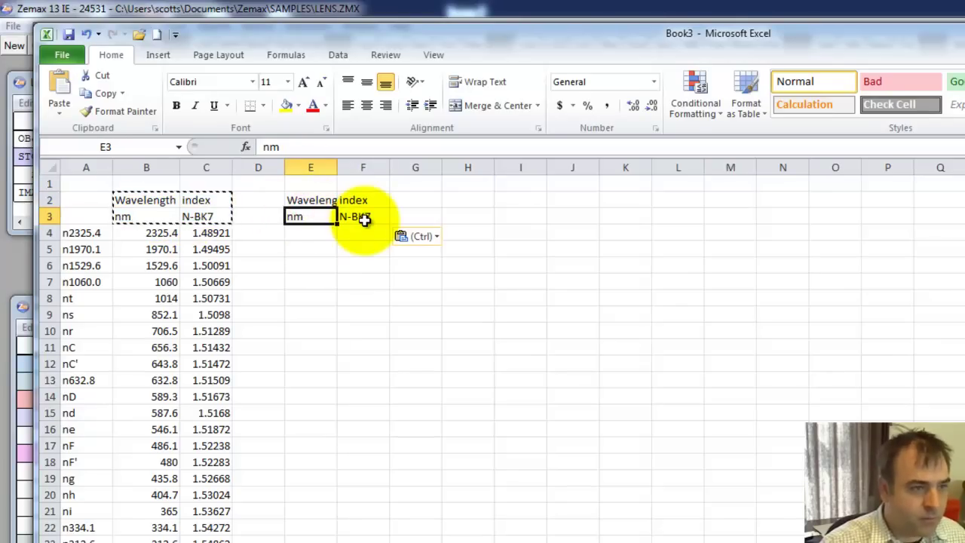
Enter "µm" in E3 and "N-BK7 Mold" in F3, and centre the contents of columns E and F
{"action": "type", "text": "u"}
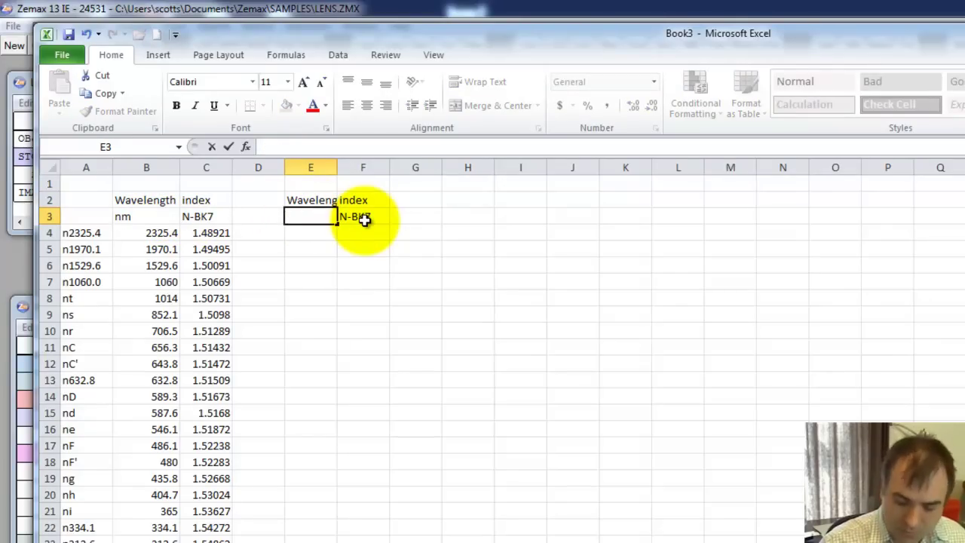
{"action": "type", "text": "m"}
{"action": "left_click", "coordinate": [364, 218]}
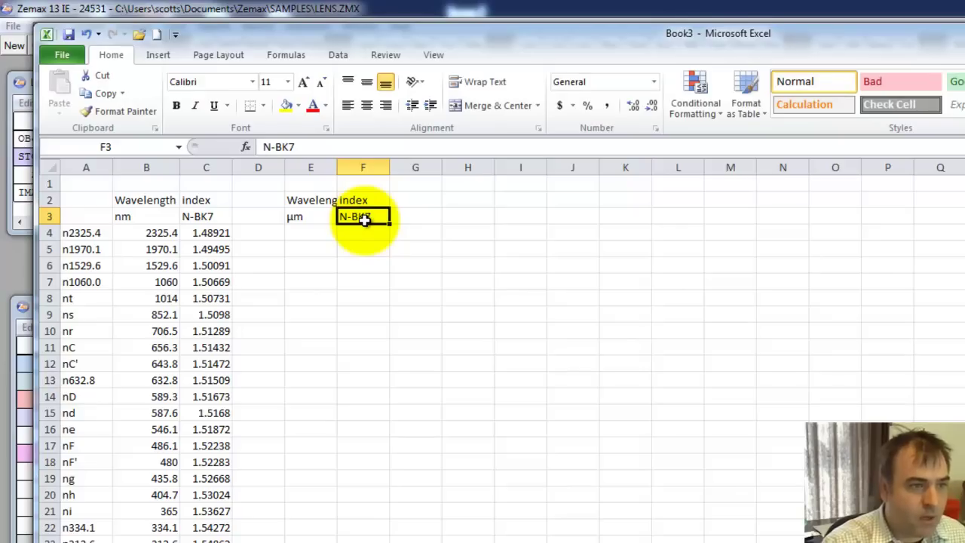
{"action": "double_click", "coordinate": [364, 219]}
{"action": "type", "text": "Mol"}
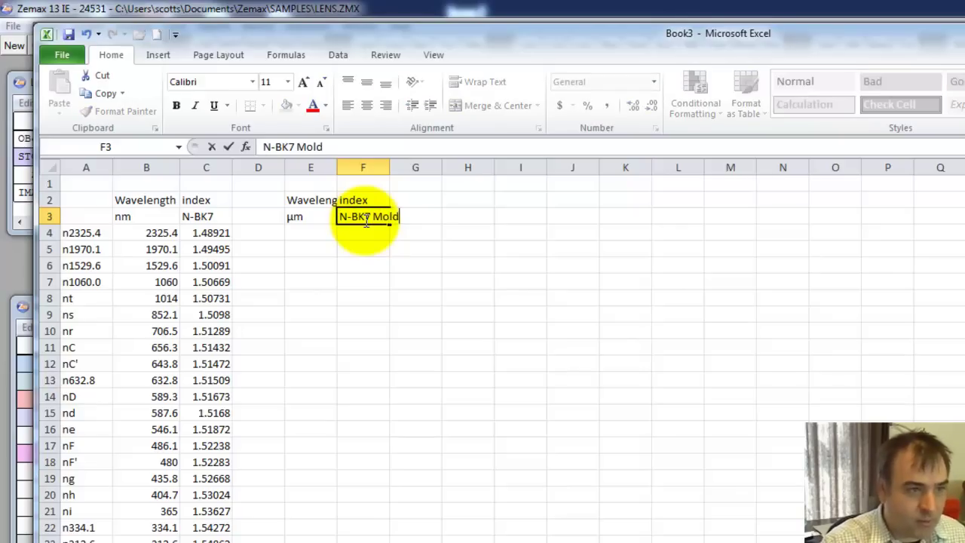
{"action": "type", "text": "d"}
{"action": "key", "text": "Return"}
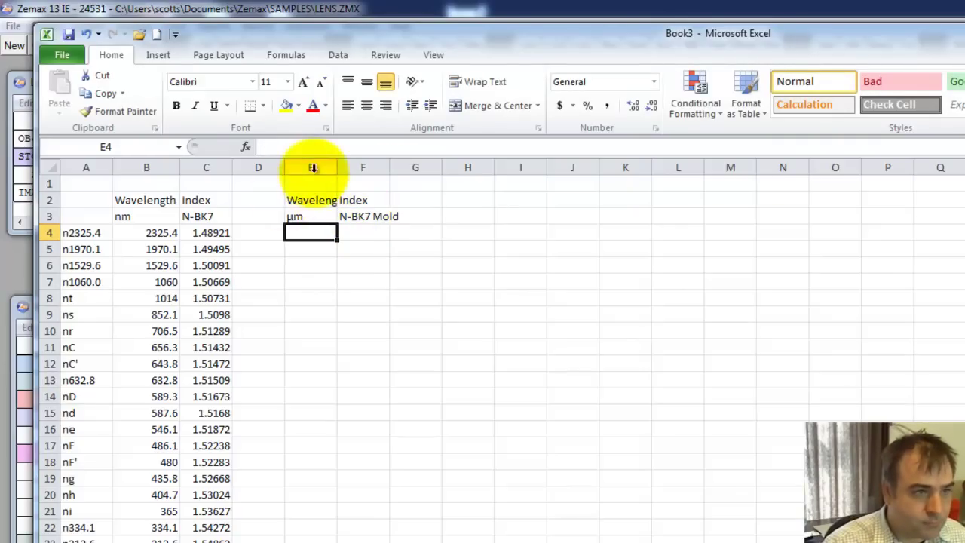
{"action": "left_click_drag", "start_coordinate": [313, 172], "coordinate": [356, 167]}
{"action": "left_click", "coordinate": [367, 105]}
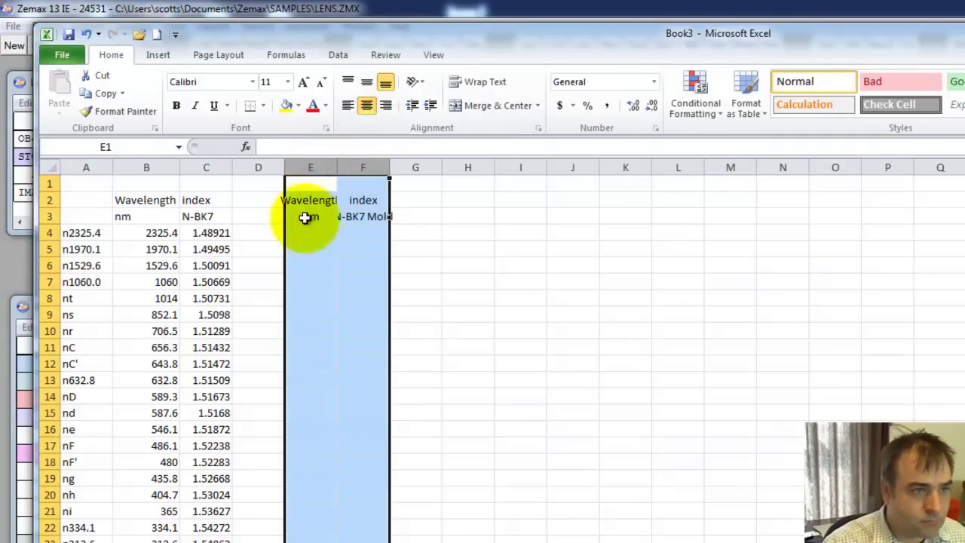
Enter the formula =B4/1e3 in E4 to convert the first wavelength from nanometres to micrometres
{"action": "left_click", "coordinate": [290, 233]}
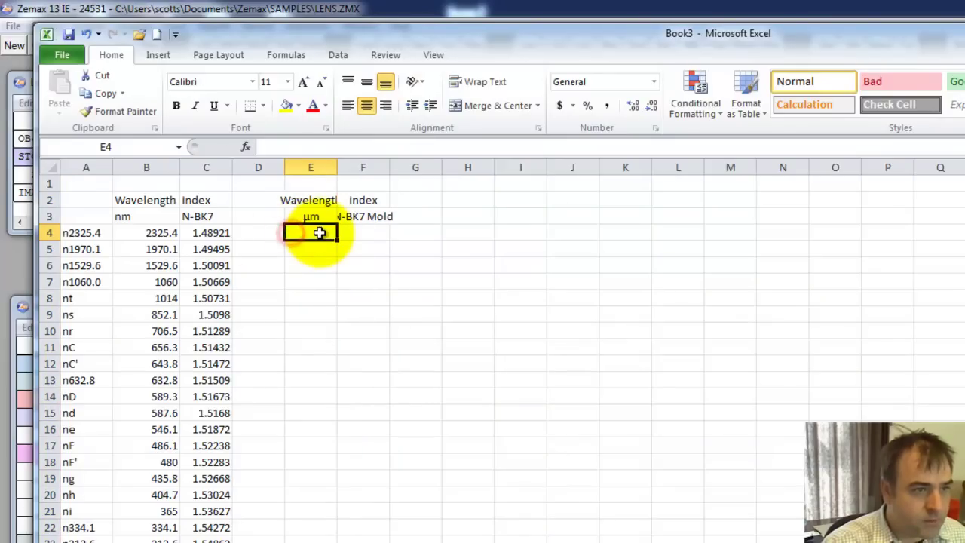
{"action": "type", "text": "="}
{"action": "left_click", "coordinate": [171, 233]}
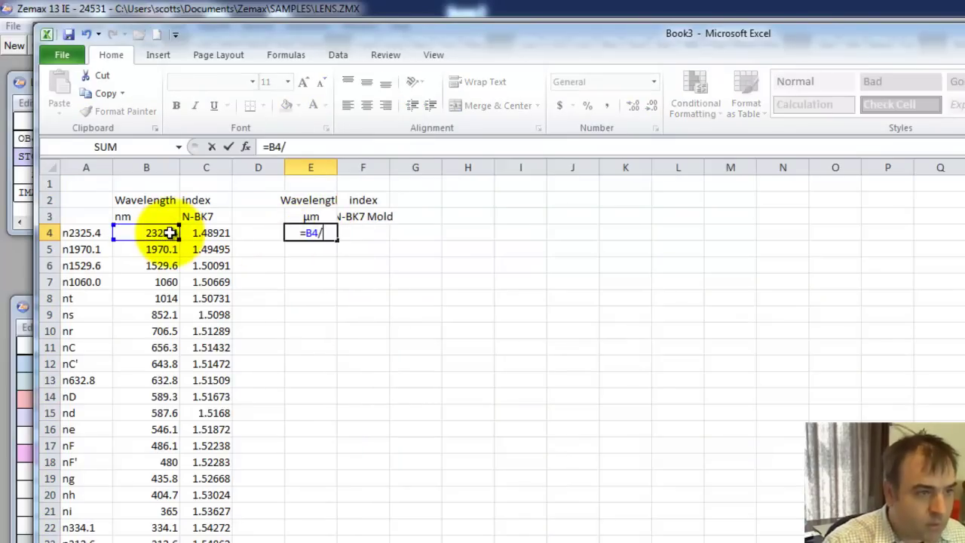
{"action": "type", "text": "/1e3"}
{"action": "key", "text": "Return"}
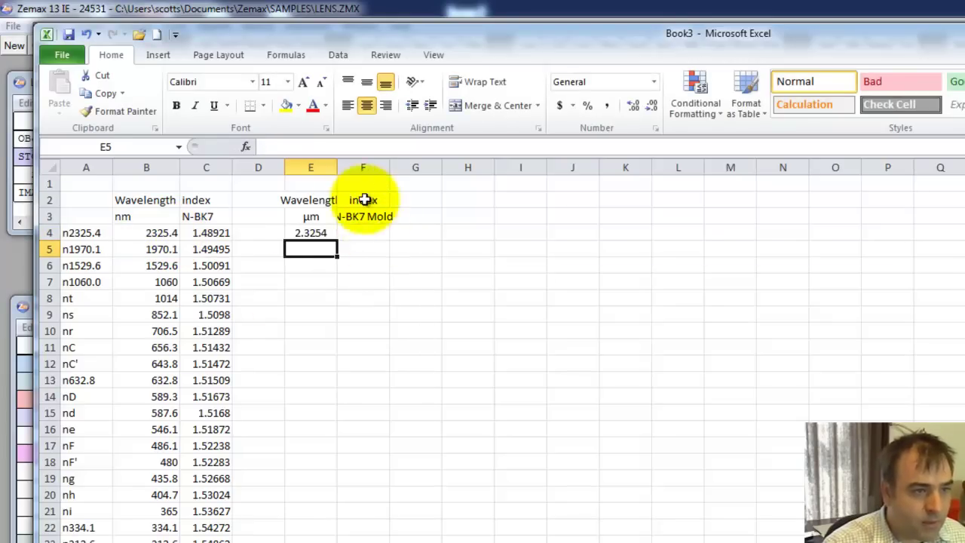
Insert two blank rows above the headings, and enter "Index Drop" in D2 with the value 0.0012345 in E2
{"action": "left_click_drag", "start_coordinate": [49, 200], "coordinate": [49, 216]}
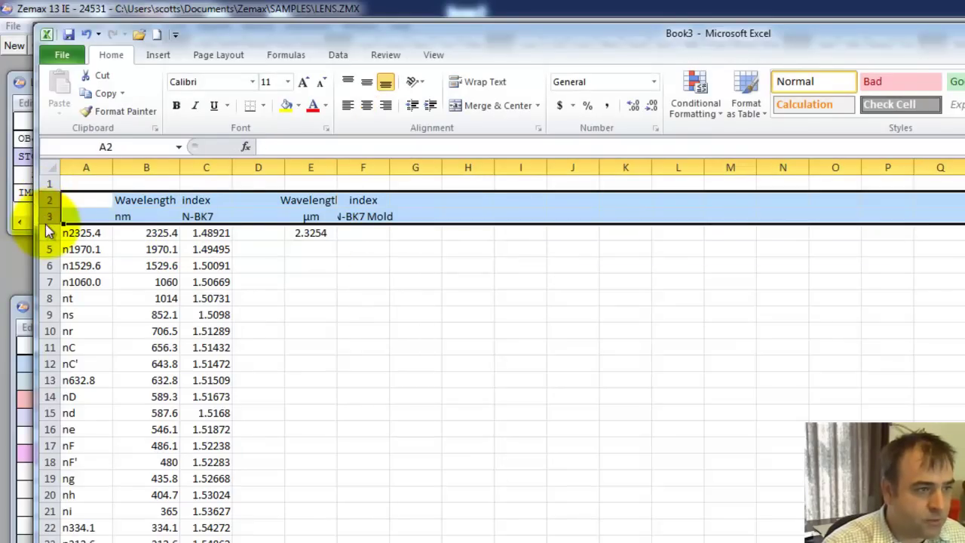
{"action": "right_click", "coordinate": [47, 218]}
{"action": "left_click", "coordinate": [86, 330]}
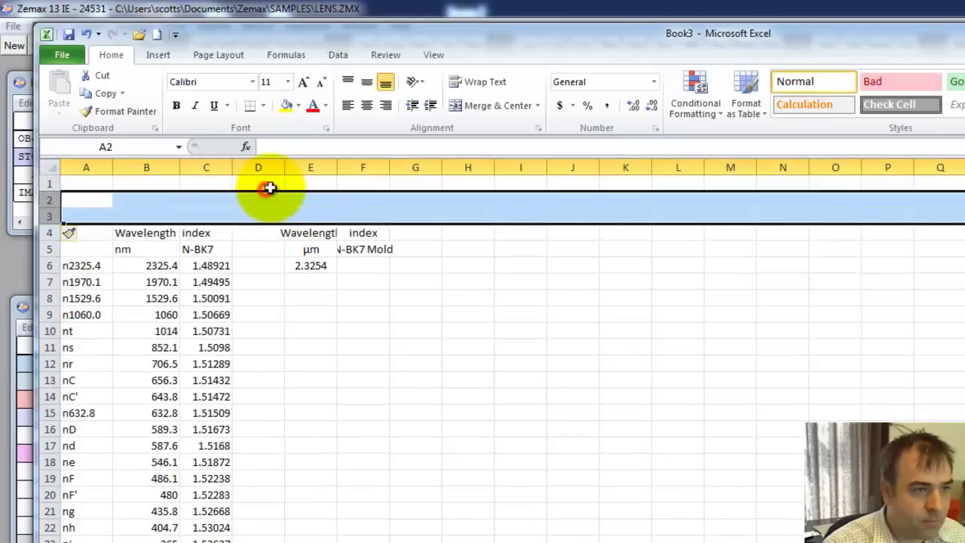
{"action": "left_click", "coordinate": [274, 199]}
{"action": "type", "text": "Index Drop"}
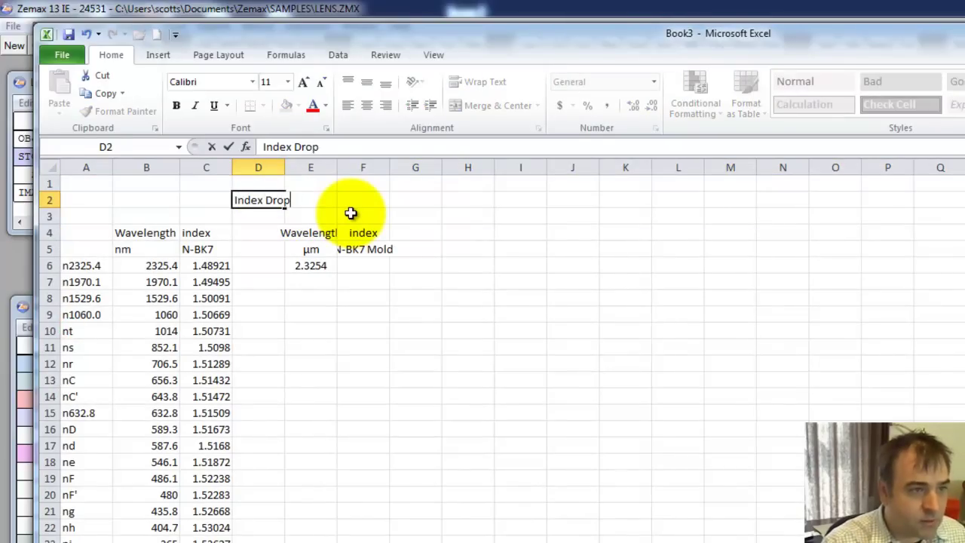
{"action": "key", "text": "Tab"}
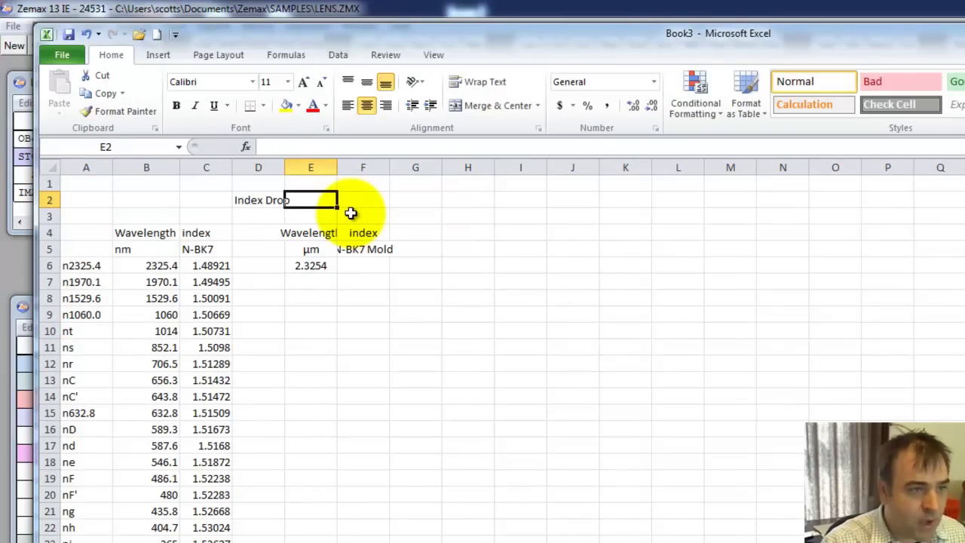
{"action": "type", "text": "0.0012"}
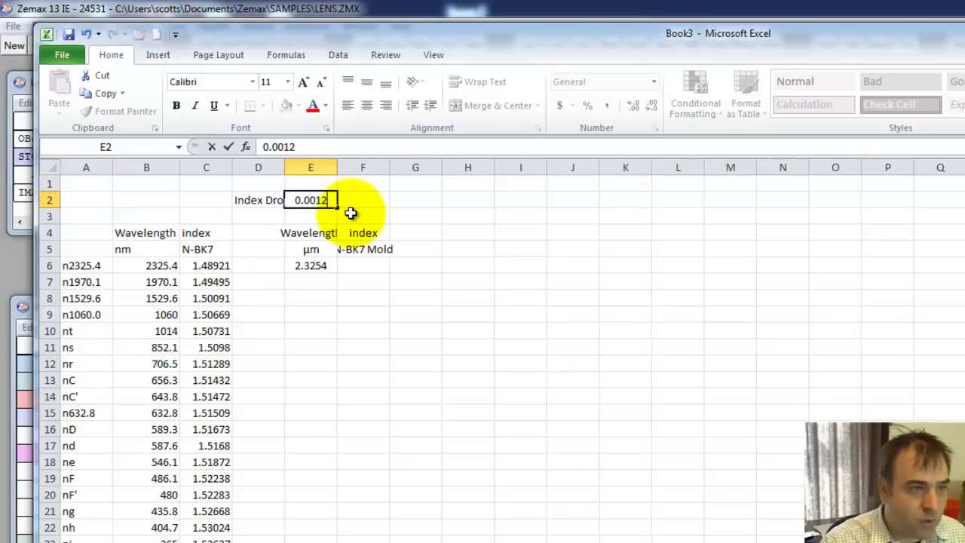
{"action": "key", "text": "Return"}
Enter the formula =C6-$E$2 in F6 to subtract the index drop from the first N-BK7 index
{"action": "key", "text": "Down"}
{"action": "key", "text": "Down"}
{"action": "key", "text": "Down"}
{"action": "key", "text": "Right"}
{"action": "type", "text": "="}
{"action": "left_click", "coordinate": [222, 266]}
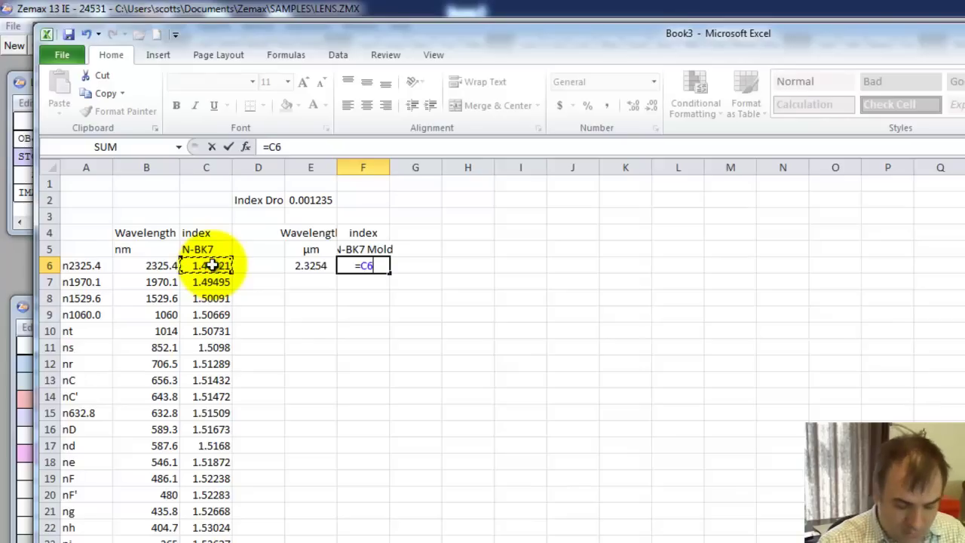
{"action": "type", "text": "-"}
{"action": "left_click", "coordinate": [319, 200]}
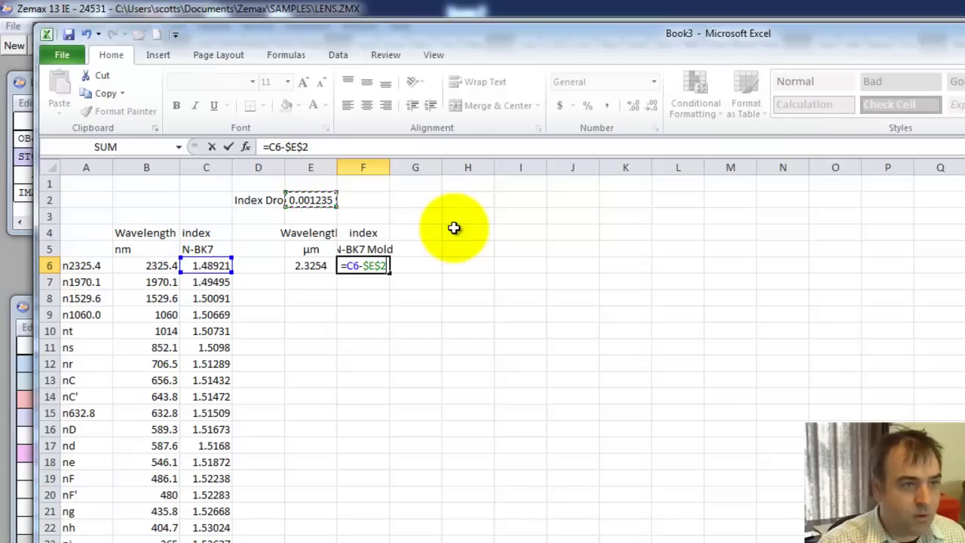
{"action": "key", "text": "Return"}
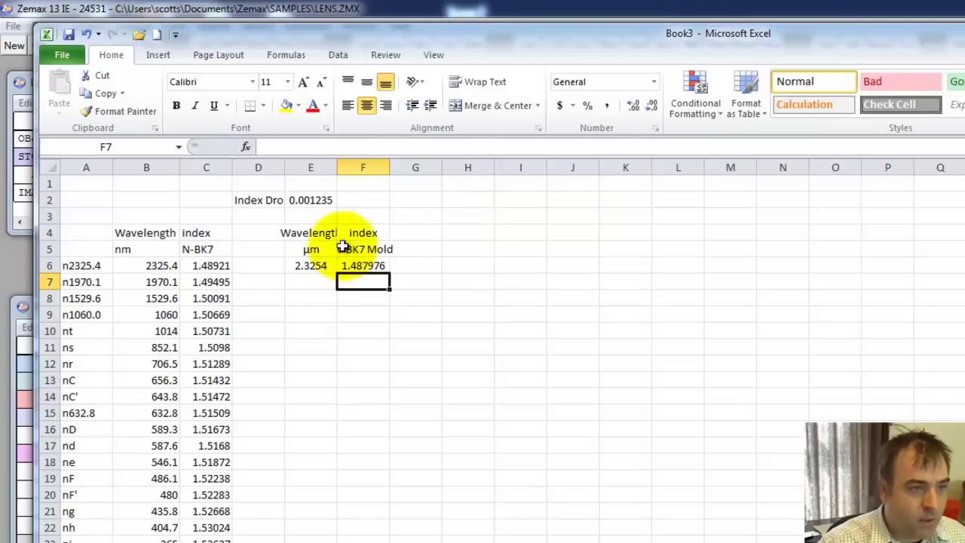
Fit the widths of columns E and F to their contents and fill the E6:F6 formulas down through the last data row
{"action": "double_click", "coordinate": [337, 166]}
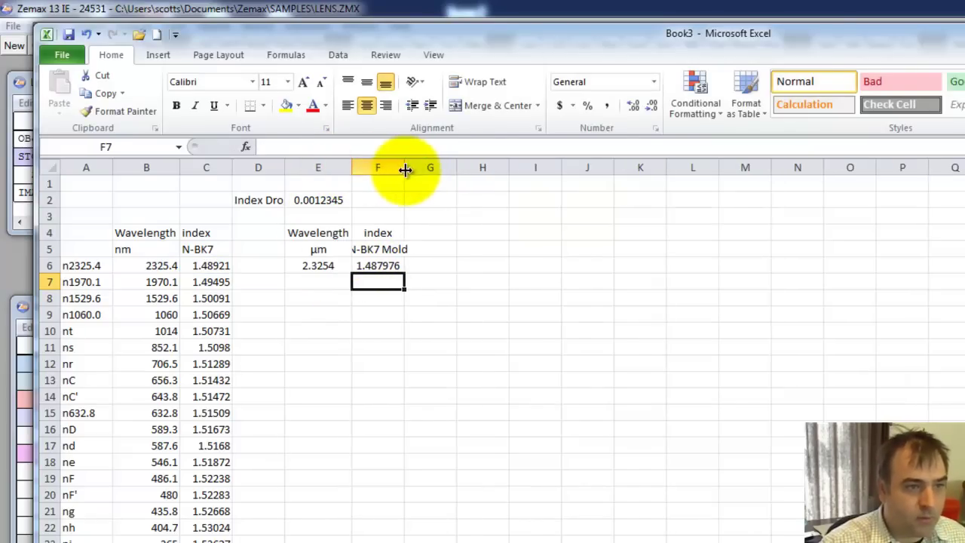
{"action": "double_click", "coordinate": [404, 167]}
{"action": "left_click_drag", "start_coordinate": [317, 265], "coordinate": [442, 541]}
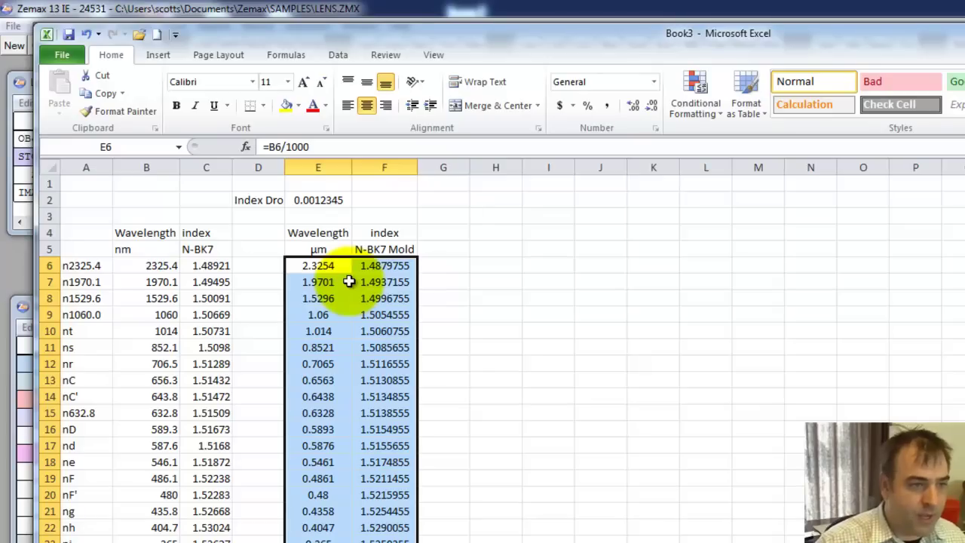
Copy the micrometre wavelengths and molded indices in columns E and F from row 6 down, and paste them into a blank Notepad document
{"action": "left_click_drag", "start_coordinate": [319, 264], "coordinate": [388, 541]}
{"action": "right_click", "coordinate": [369, 444]}
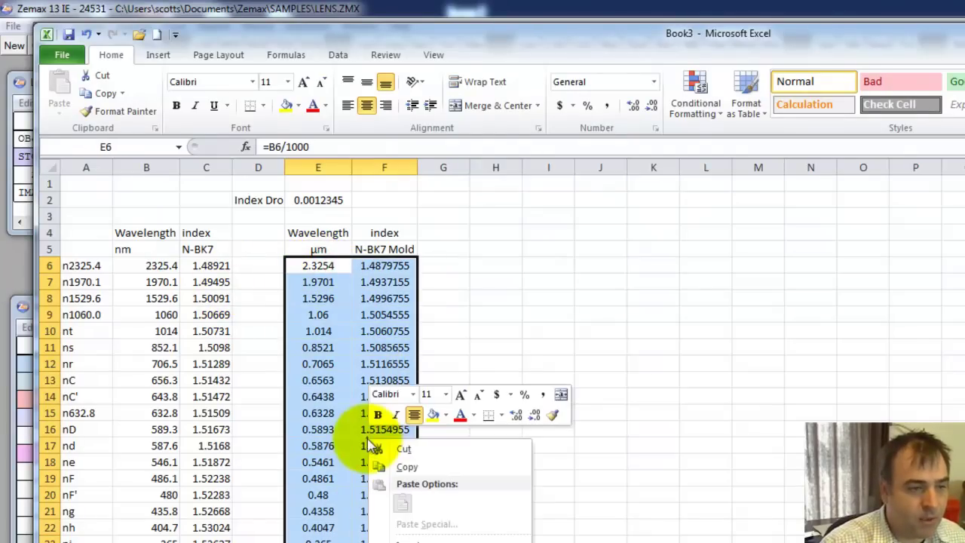
{"action": "left_click", "coordinate": [418, 466]}
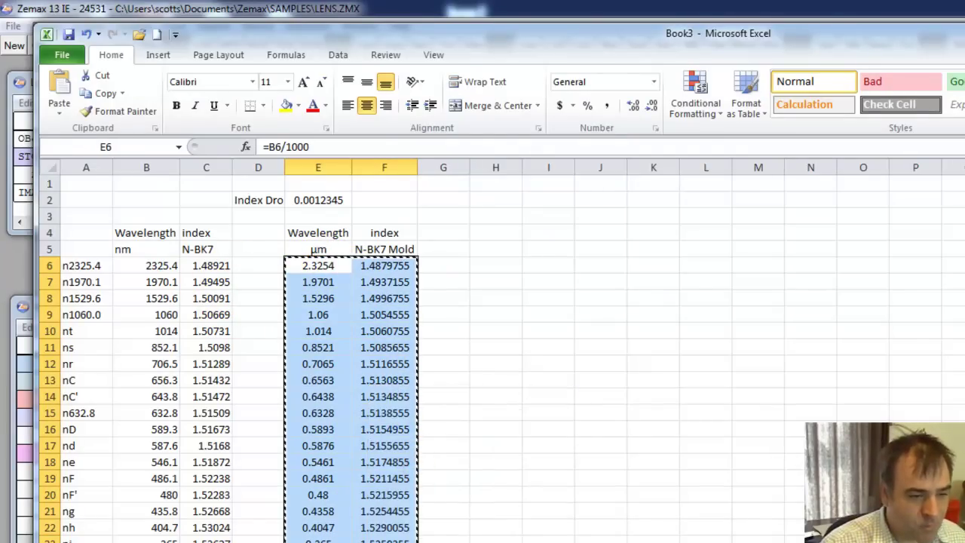
{"action": "left_click", "coordinate": [521, 308]}
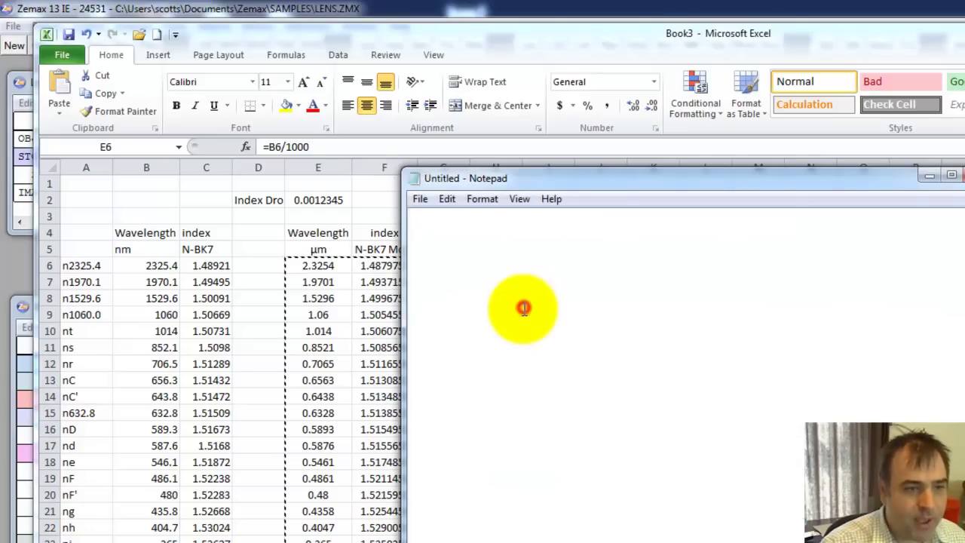
{"action": "key", "text": "ctrl+v"}
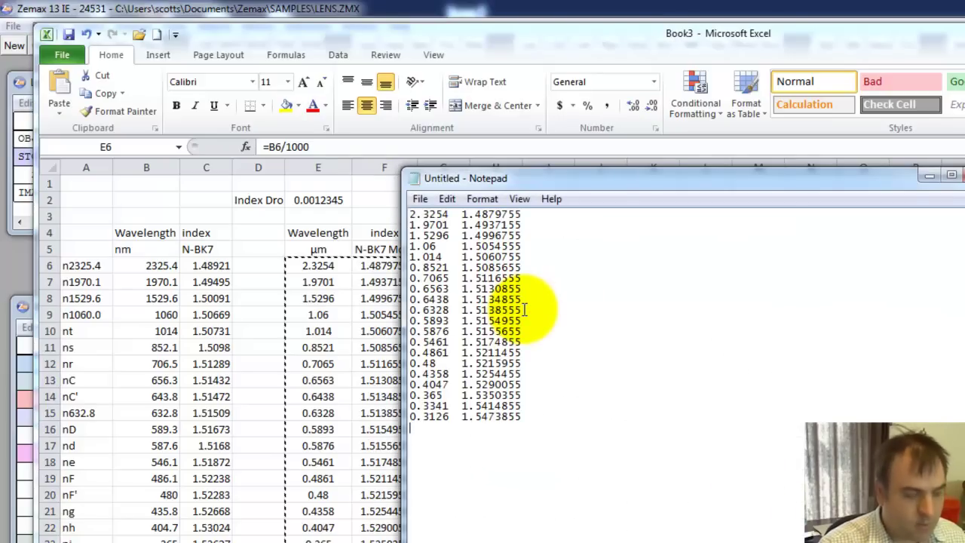
Save the pasted data on the desktop as NBK7_Mold.dat, close Notepad, and switch back to Zemax's Fit Index Data dialog
{"action": "left_click", "coordinate": [420, 198]}
{"action": "left_click", "coordinate": [443, 279]}
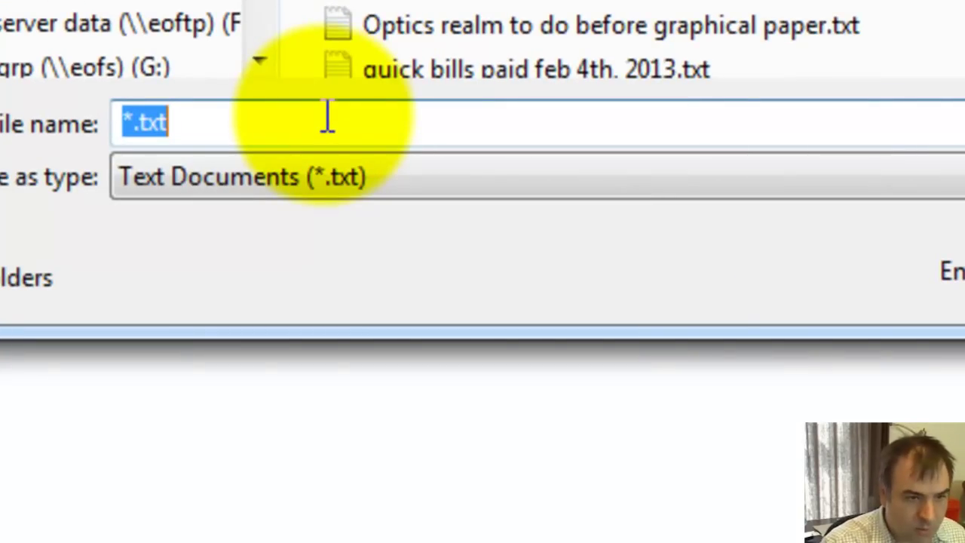
{"action": "type", "text": "N"}
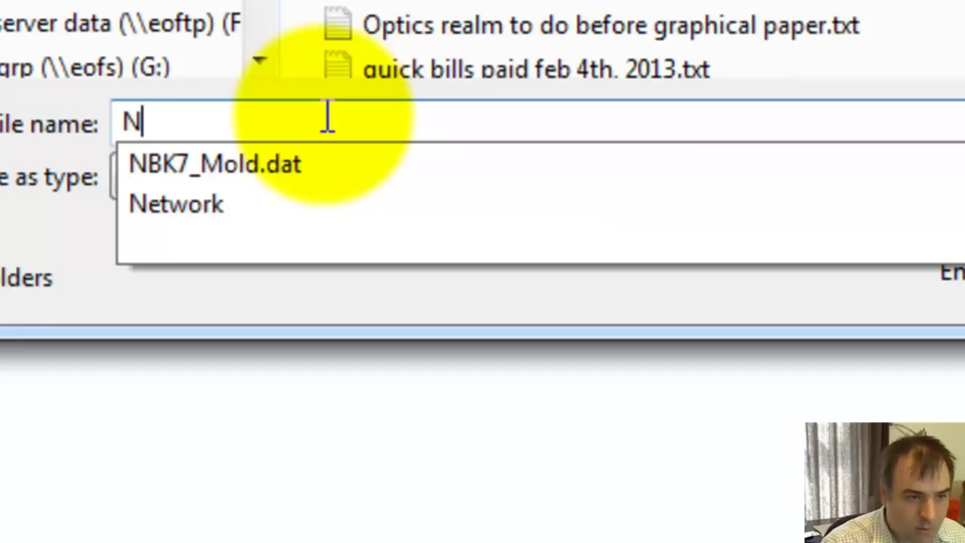
{"action": "left_click", "coordinate": [327, 172]}
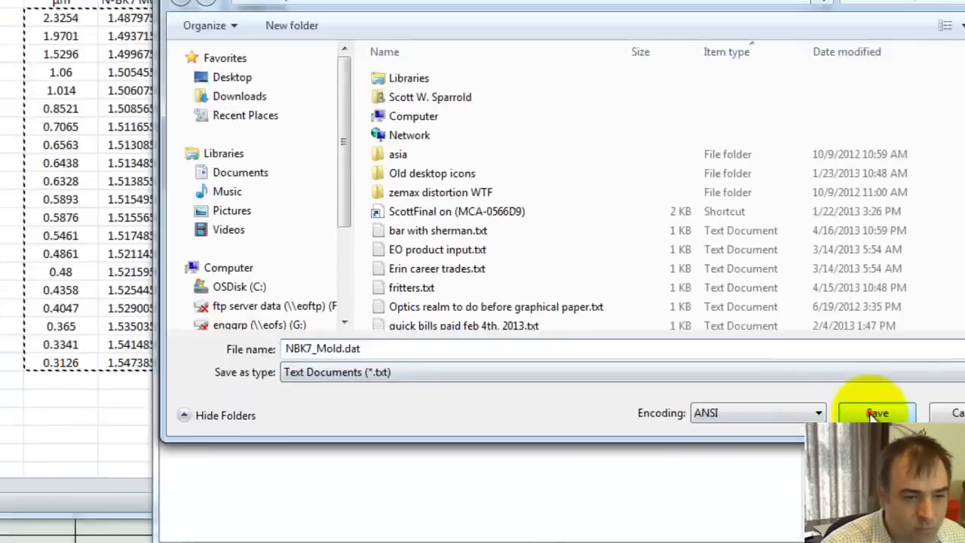
{"action": "left_click", "coordinate": [875, 351]}
{"action": "left_click", "coordinate": [574, 276]}
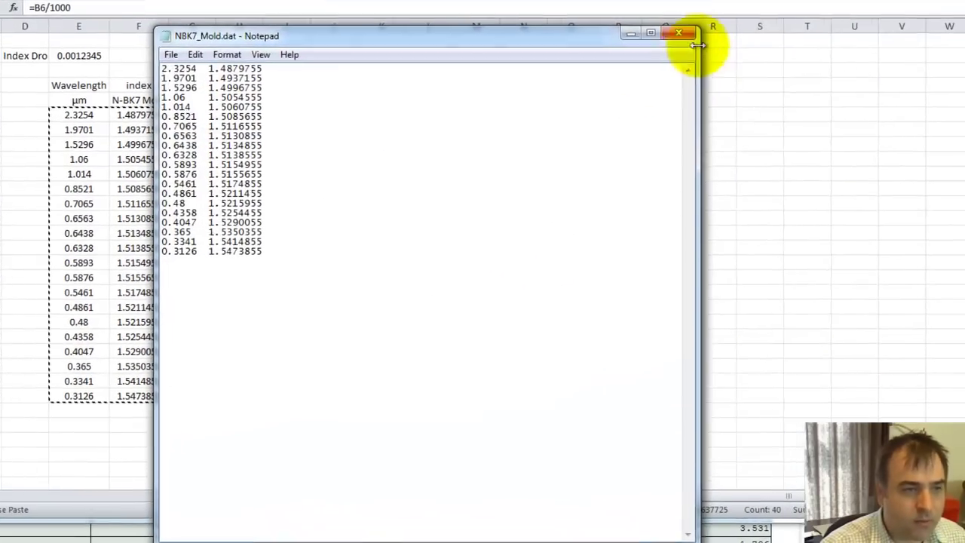
{"action": "left_click", "coordinate": [710, 49]}
{"action": "key", "text": "alt+Tab"}
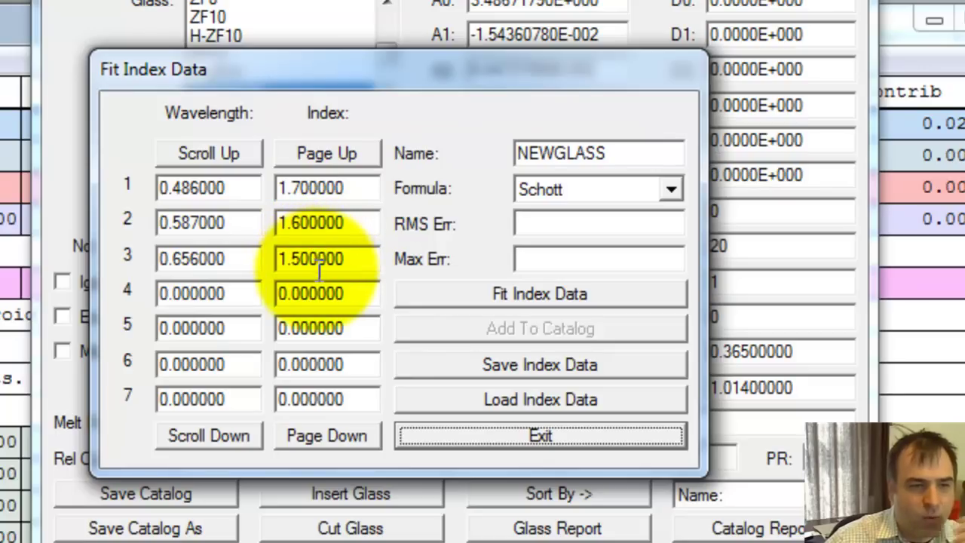
Try to fit the default wavelength and index entries with the Schott formula
{"action": "left_click", "coordinate": [553, 192]}
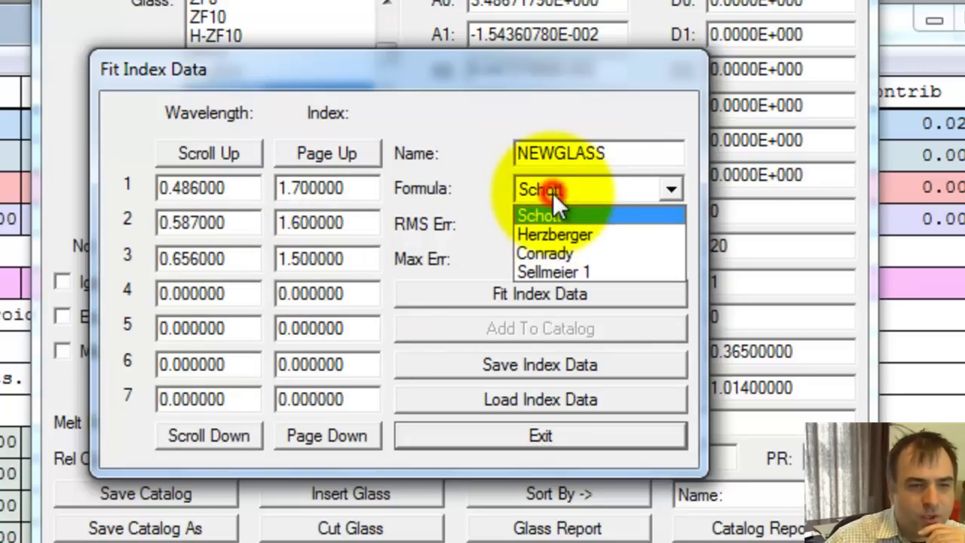
{"action": "left_click", "coordinate": [553, 193]}
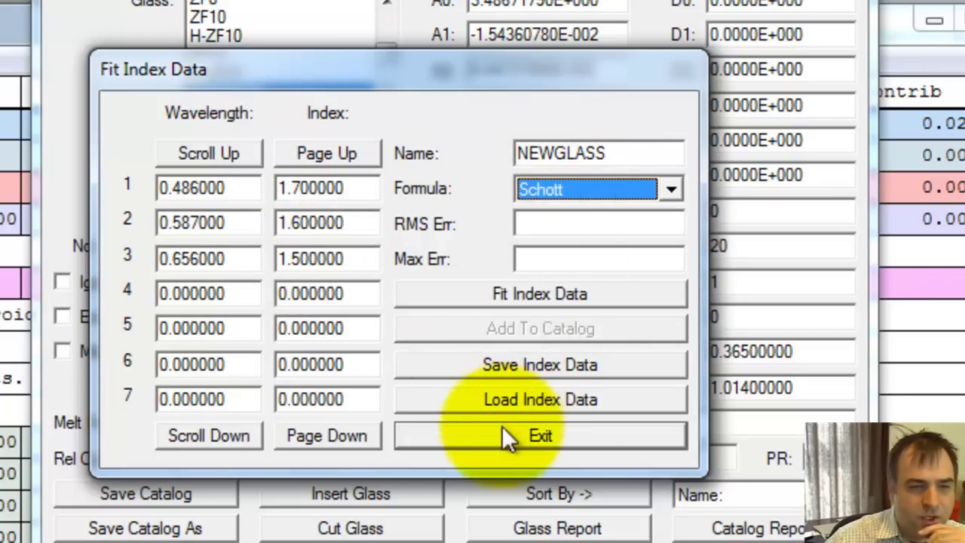
{"action": "left_click", "coordinate": [538, 302]}
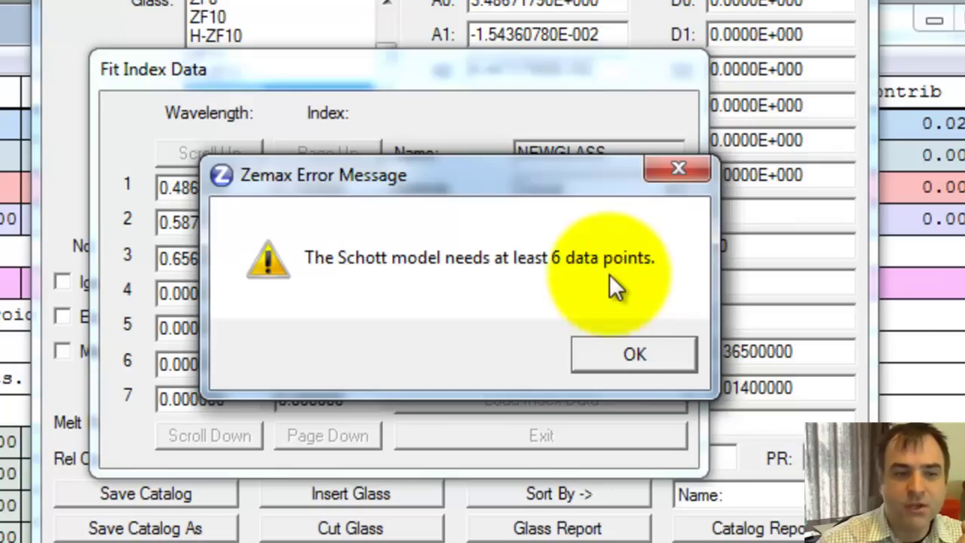
{"action": "left_click", "coordinate": [593, 354]}
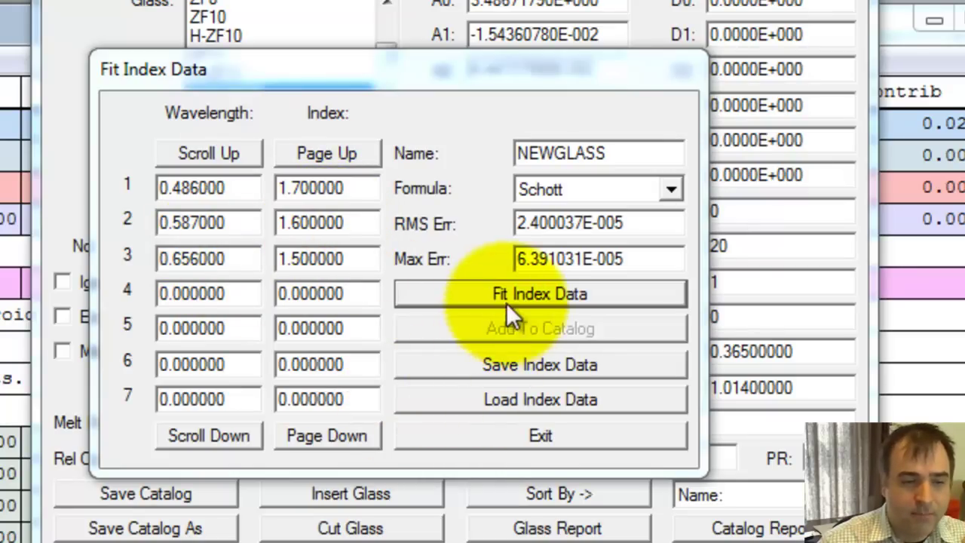
Load the index data from NBK7_Mold.dat on the desktop and check the entries through the last wavelength
{"action": "left_click", "coordinate": [516, 395]}
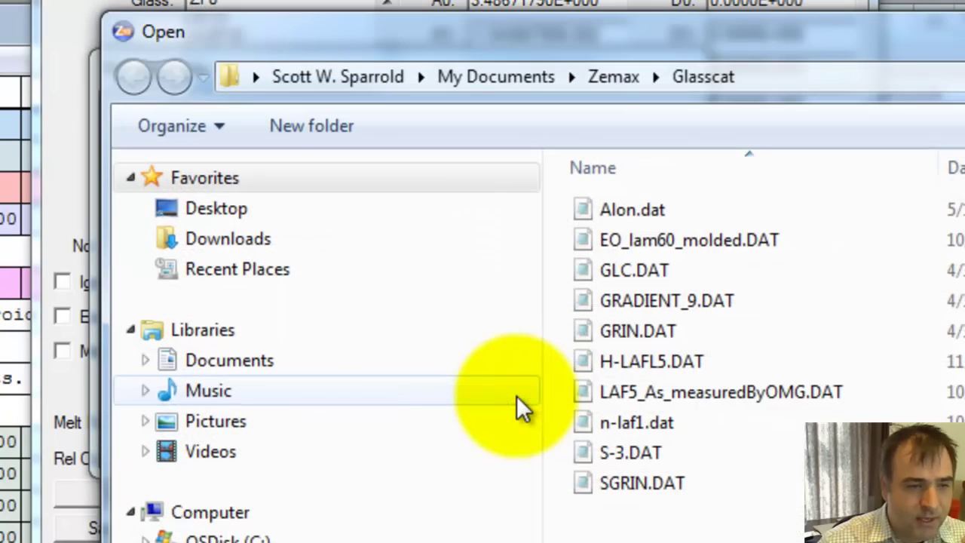
{"action": "left_click", "coordinate": [286, 214]}
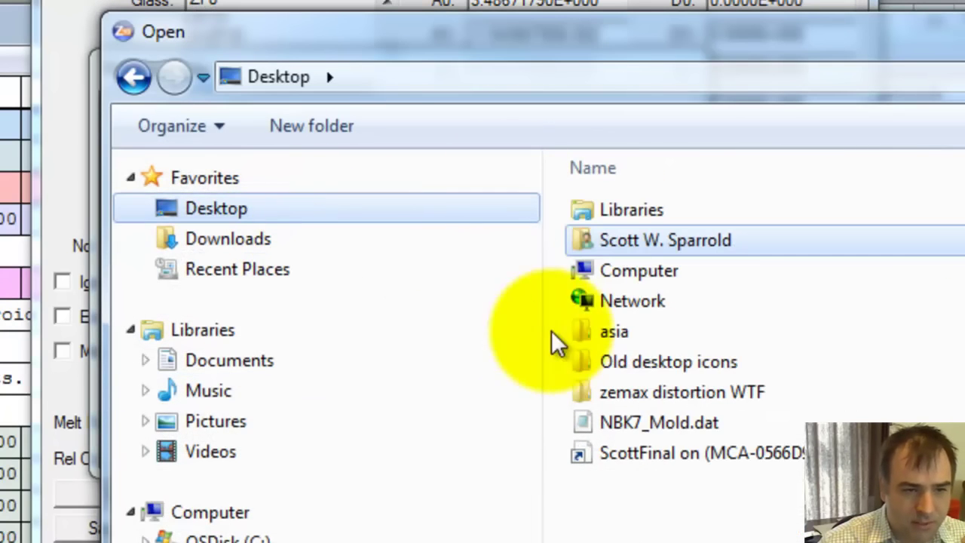
{"action": "double_click", "coordinate": [682, 426]}
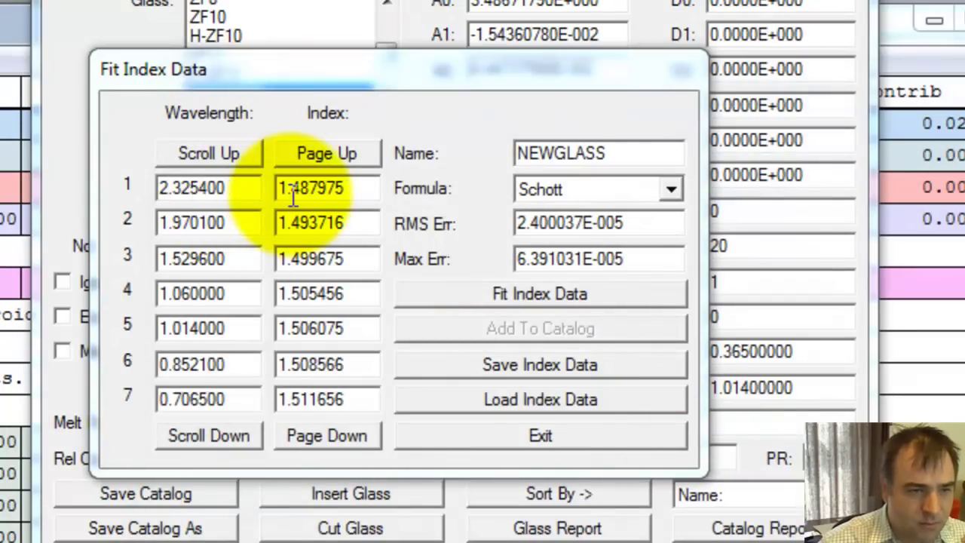
{"action": "left_click", "coordinate": [316, 437]}
{"action": "left_click", "coordinate": [315, 438]}
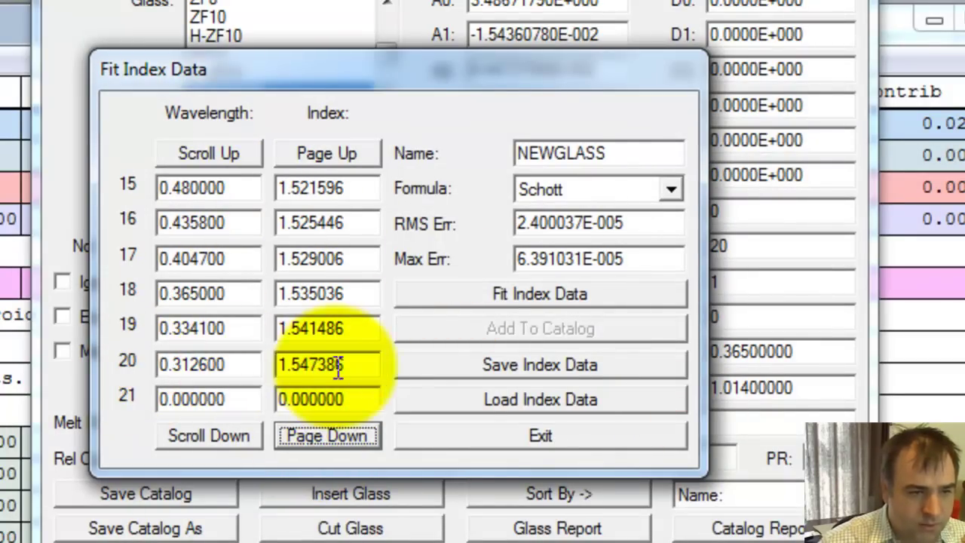
Set the dispersion formula for the index fit to Sellmeier 1
{"action": "left_click", "coordinate": [576, 187]}
{"action": "left_click", "coordinate": [578, 187]}
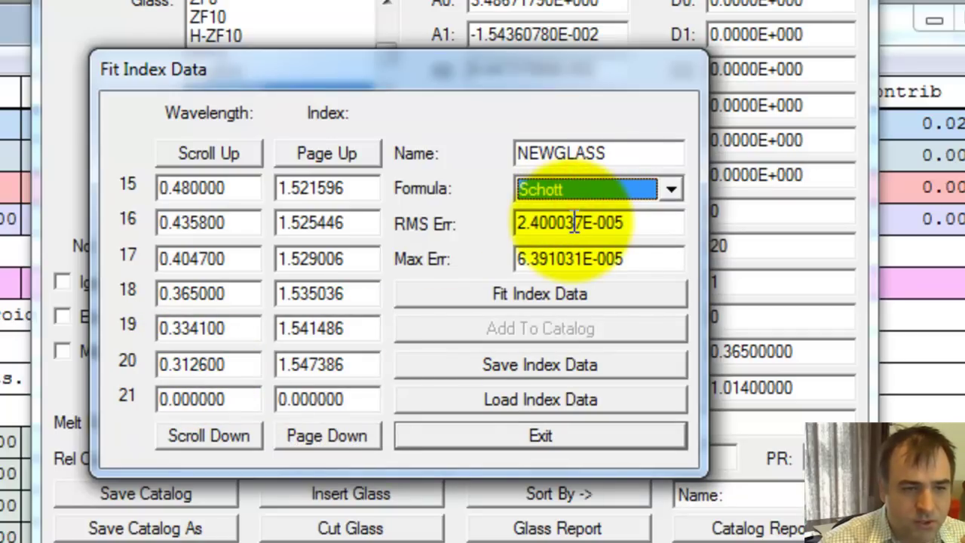
{"action": "left_click", "coordinate": [574, 188]}
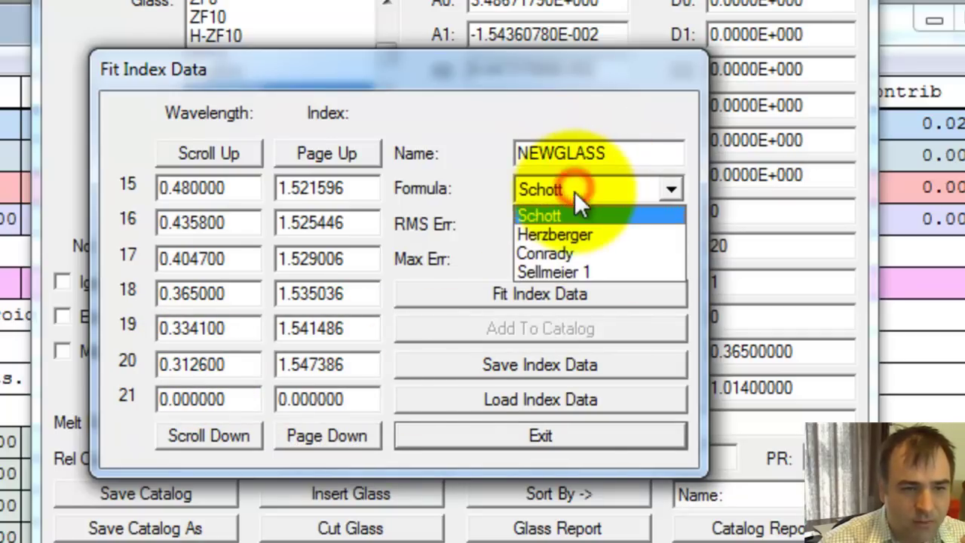
{"action": "left_click", "coordinate": [575, 271]}
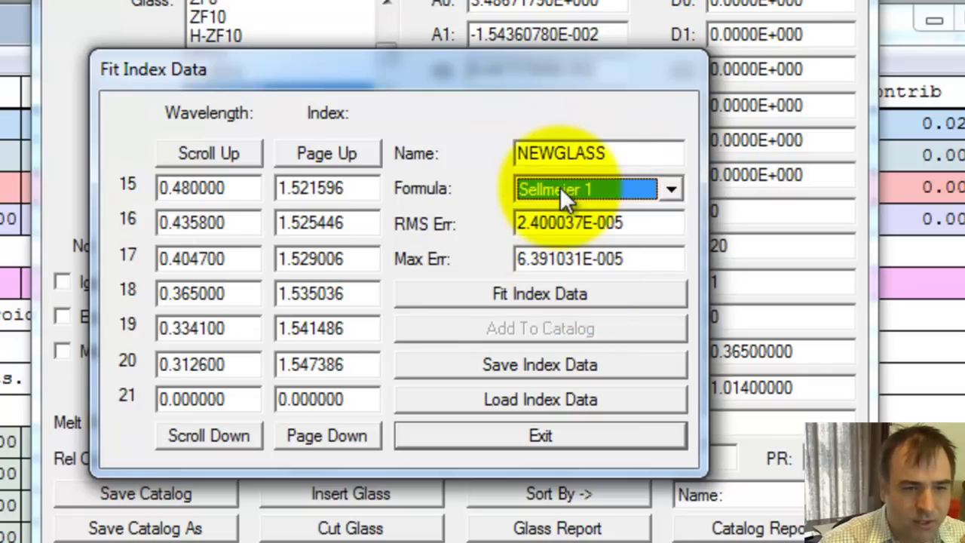